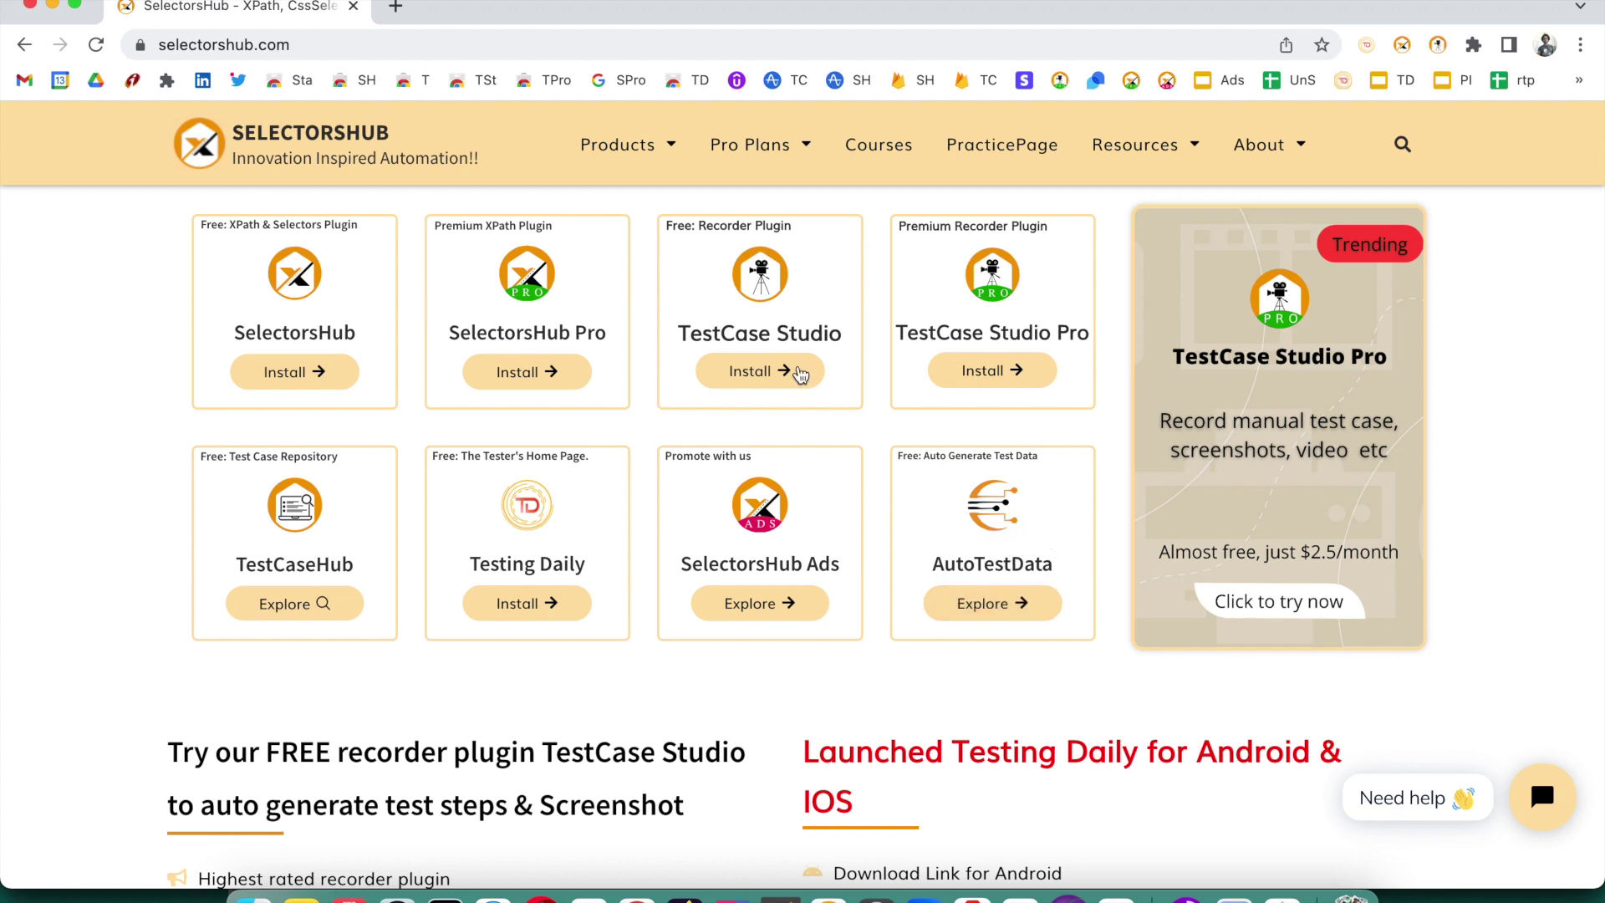
Open the AutoTestData product page from the SelectorsHub Products menu.
{"action": "mouse_move", "coordinate": [648, 158]}
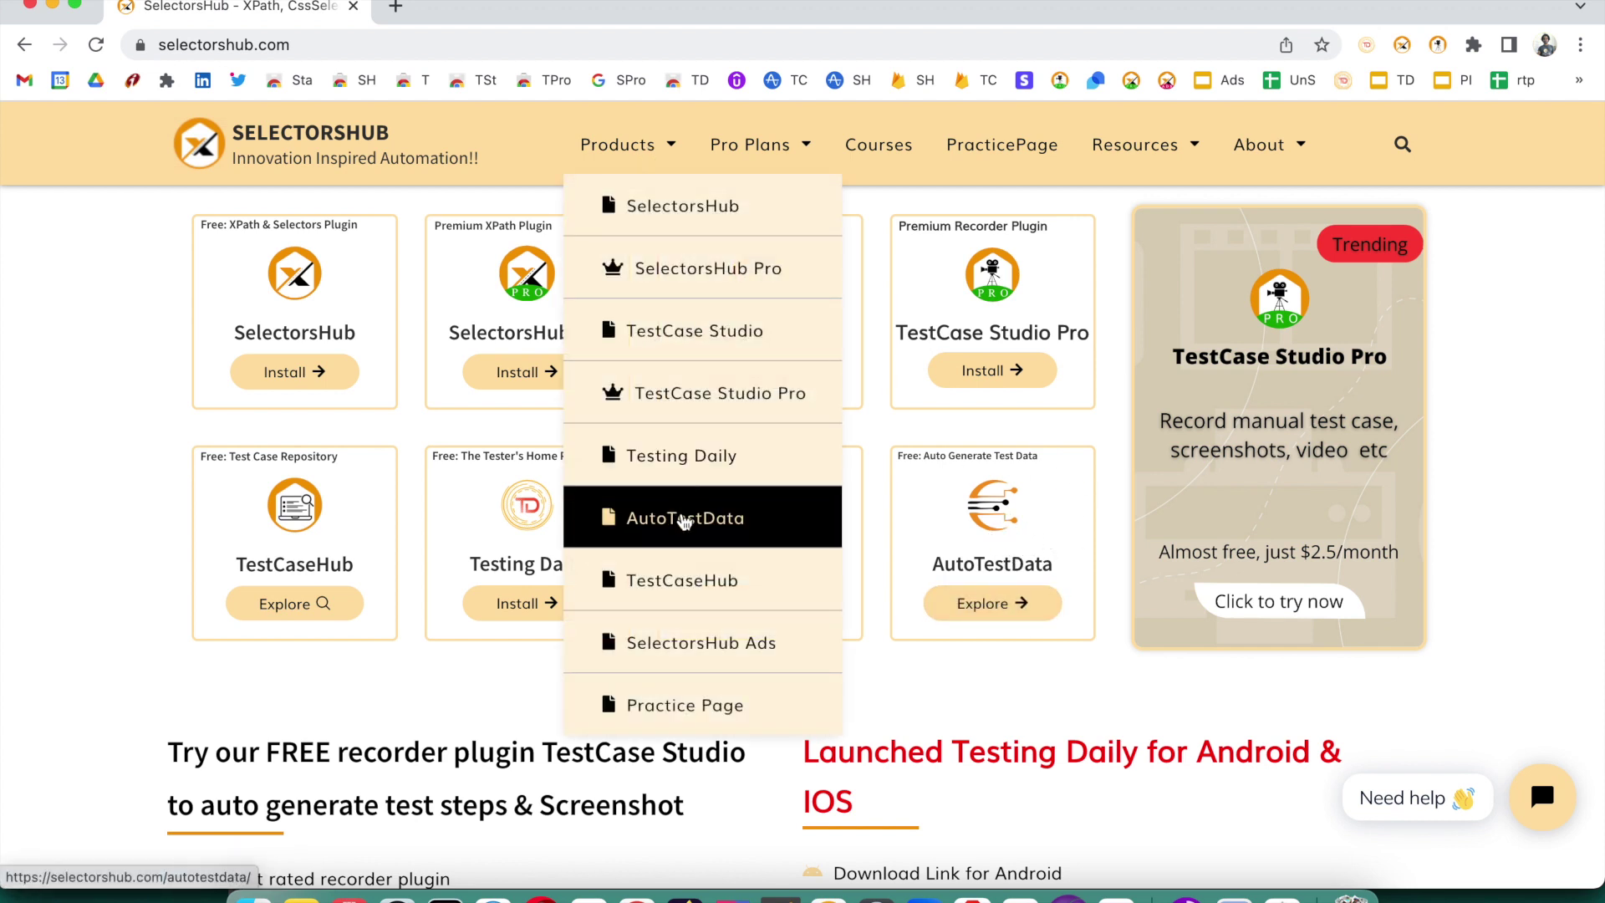
{"action": "left_click", "coordinate": [685, 520]}
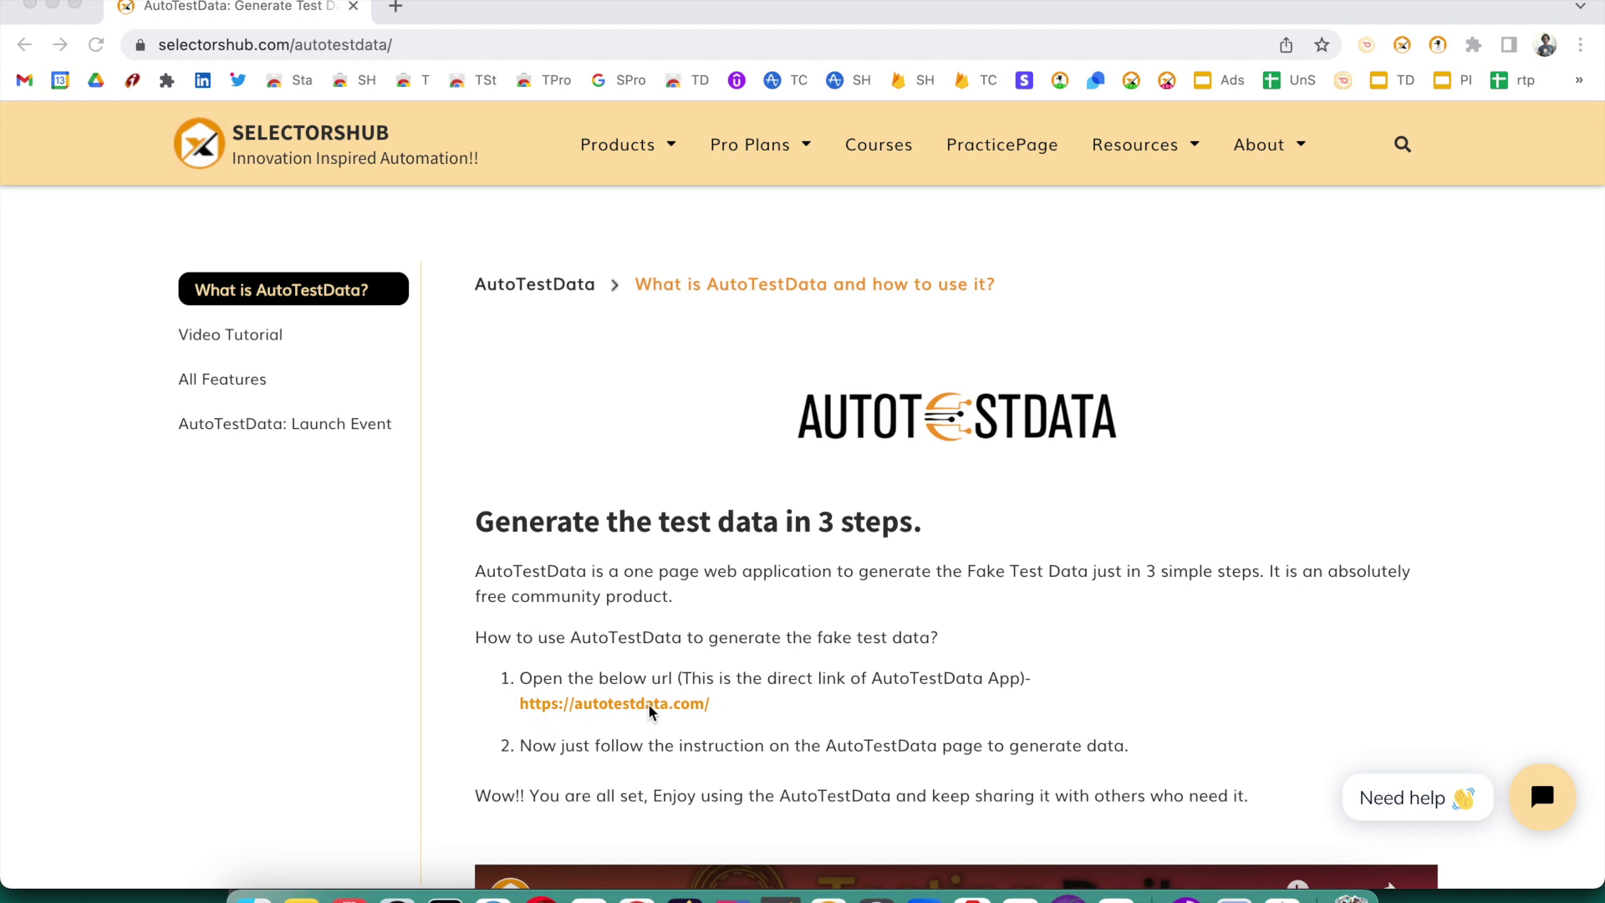
{"action": "left_click", "coordinate": [705, 705]}
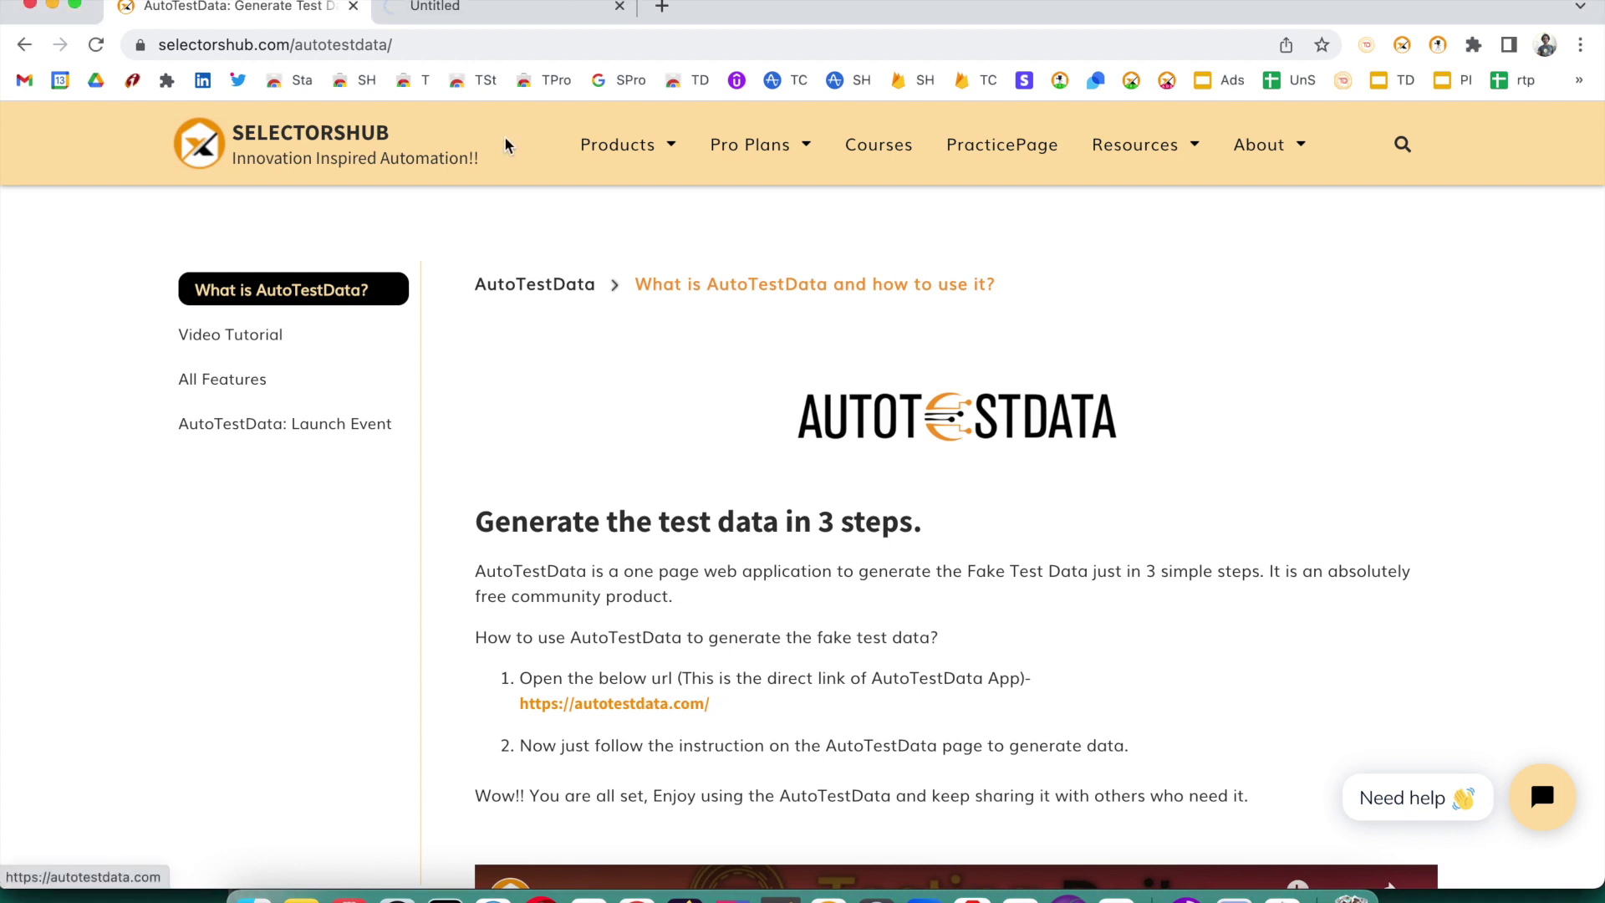
{"action": "left_click", "coordinate": [492, 12]}
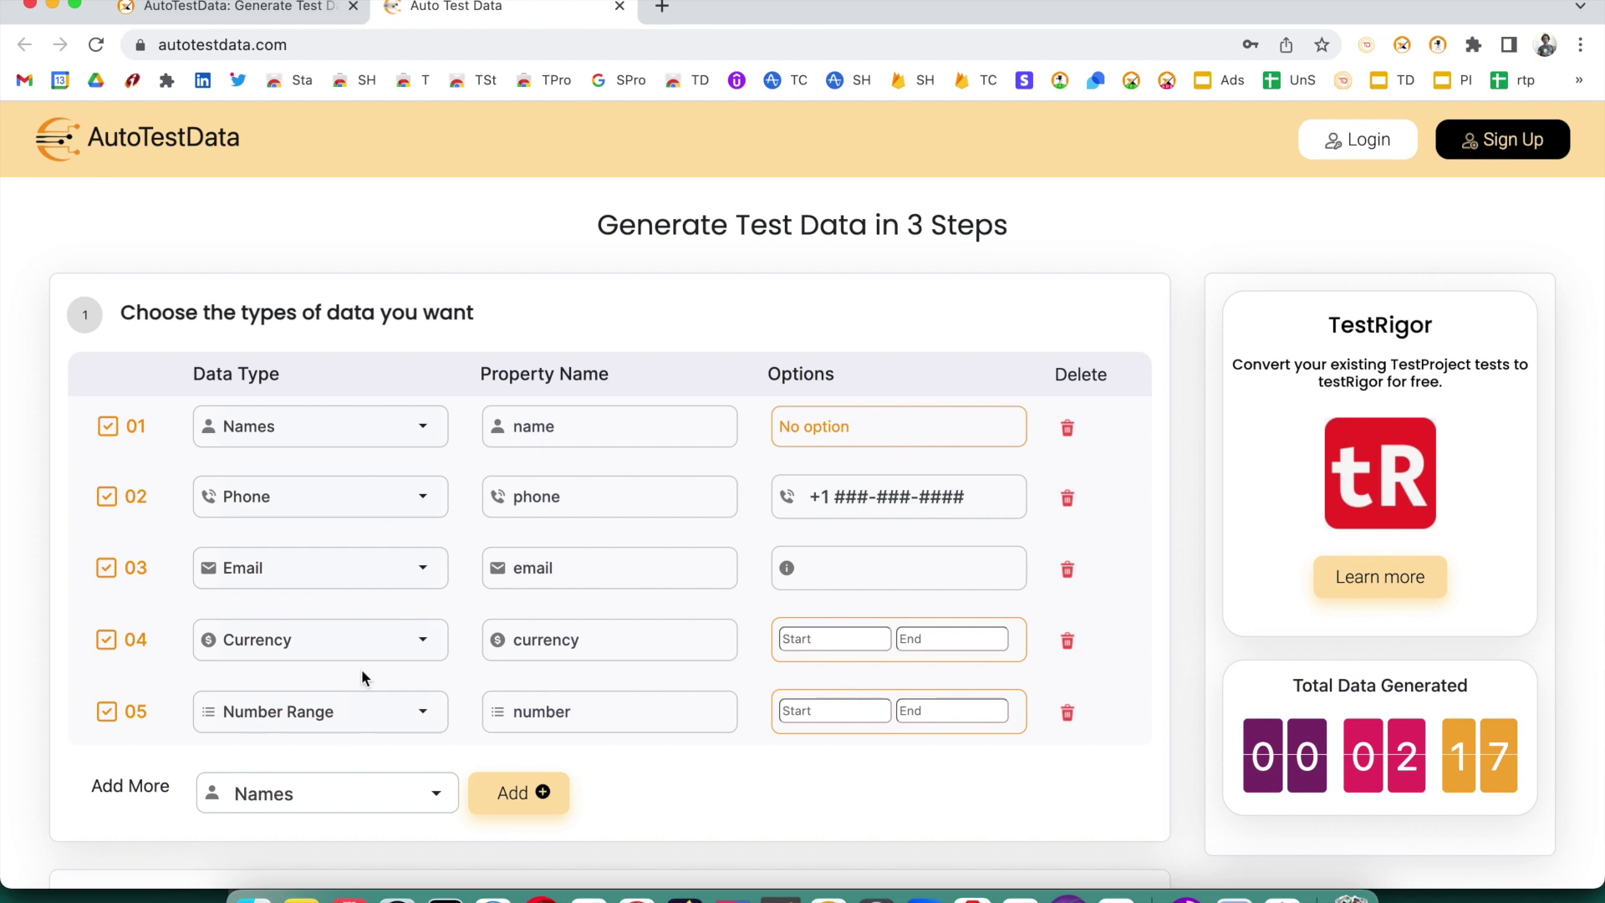
Check the Add More data types without adding any, then scroll to Number of Rows and Preview.
{"action": "scroll", "coordinate": [361, 677], "scroll_direction": "down", "scroll_amount": 5}
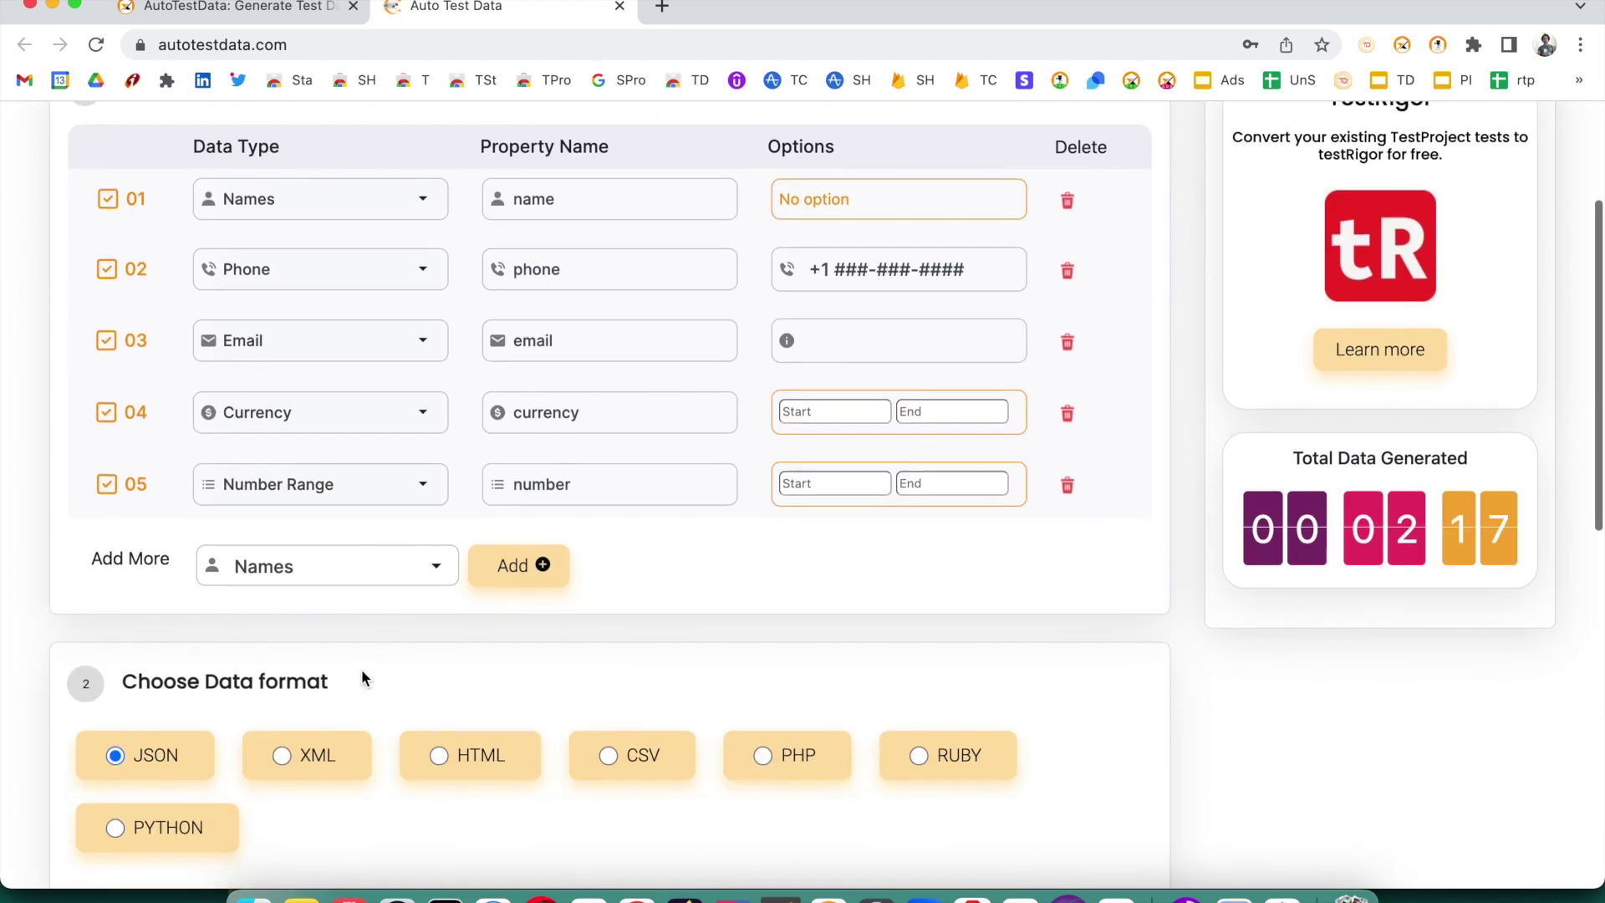
{"action": "left_click", "coordinate": [378, 577]}
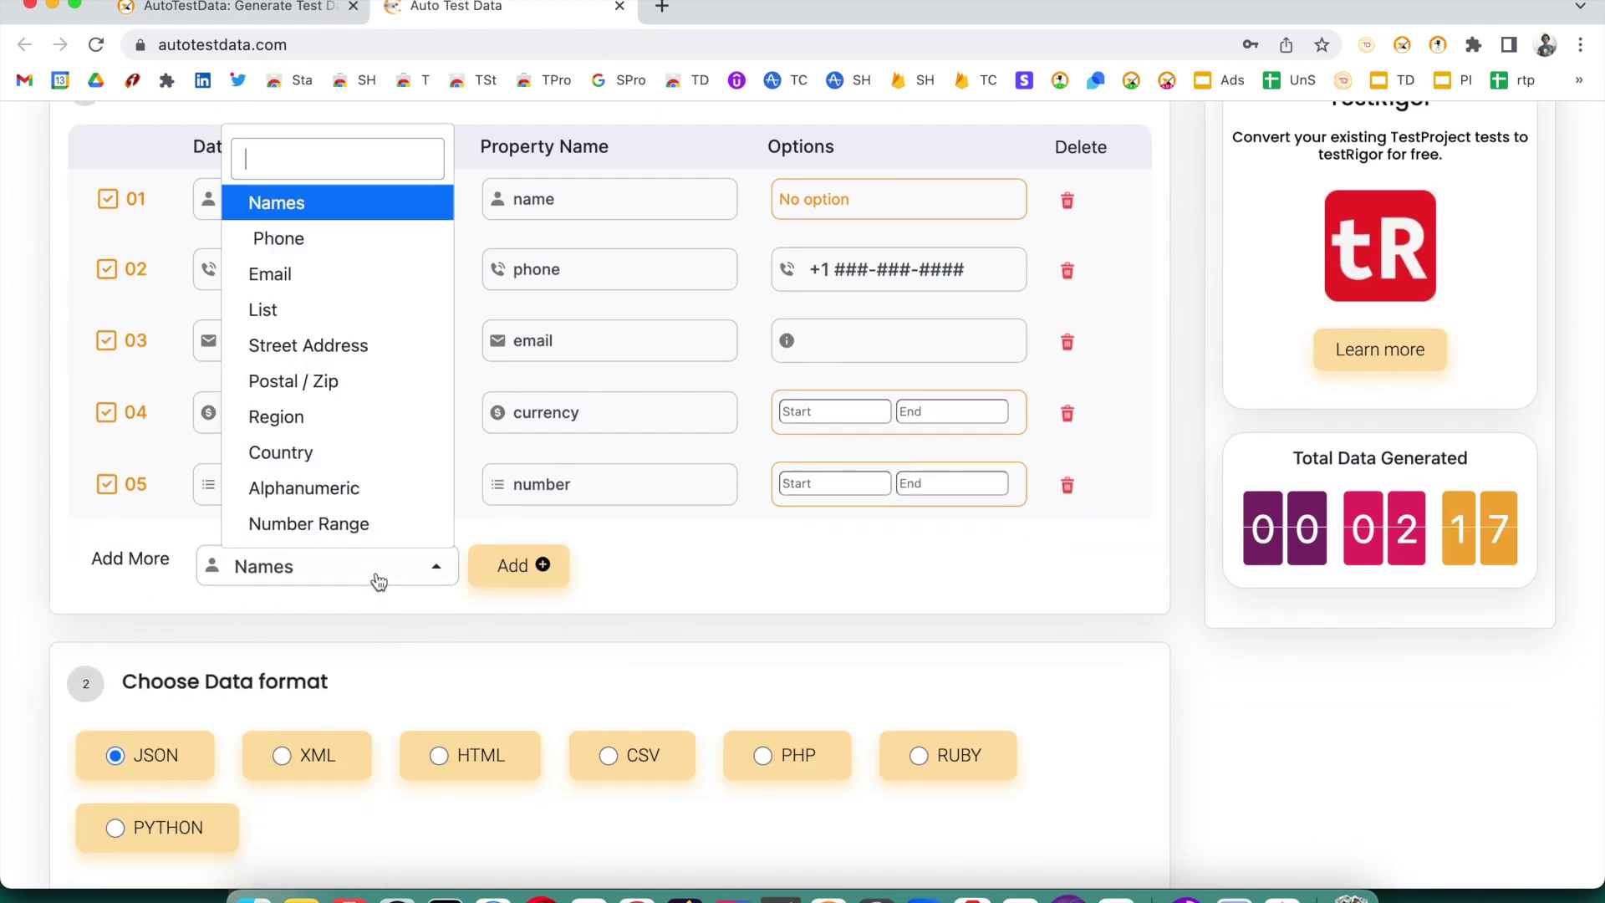
{"action": "left_click", "coordinate": [617, 553]}
{"action": "scroll", "coordinate": [616, 553], "scroll_direction": "down", "scroll_amount": 4}
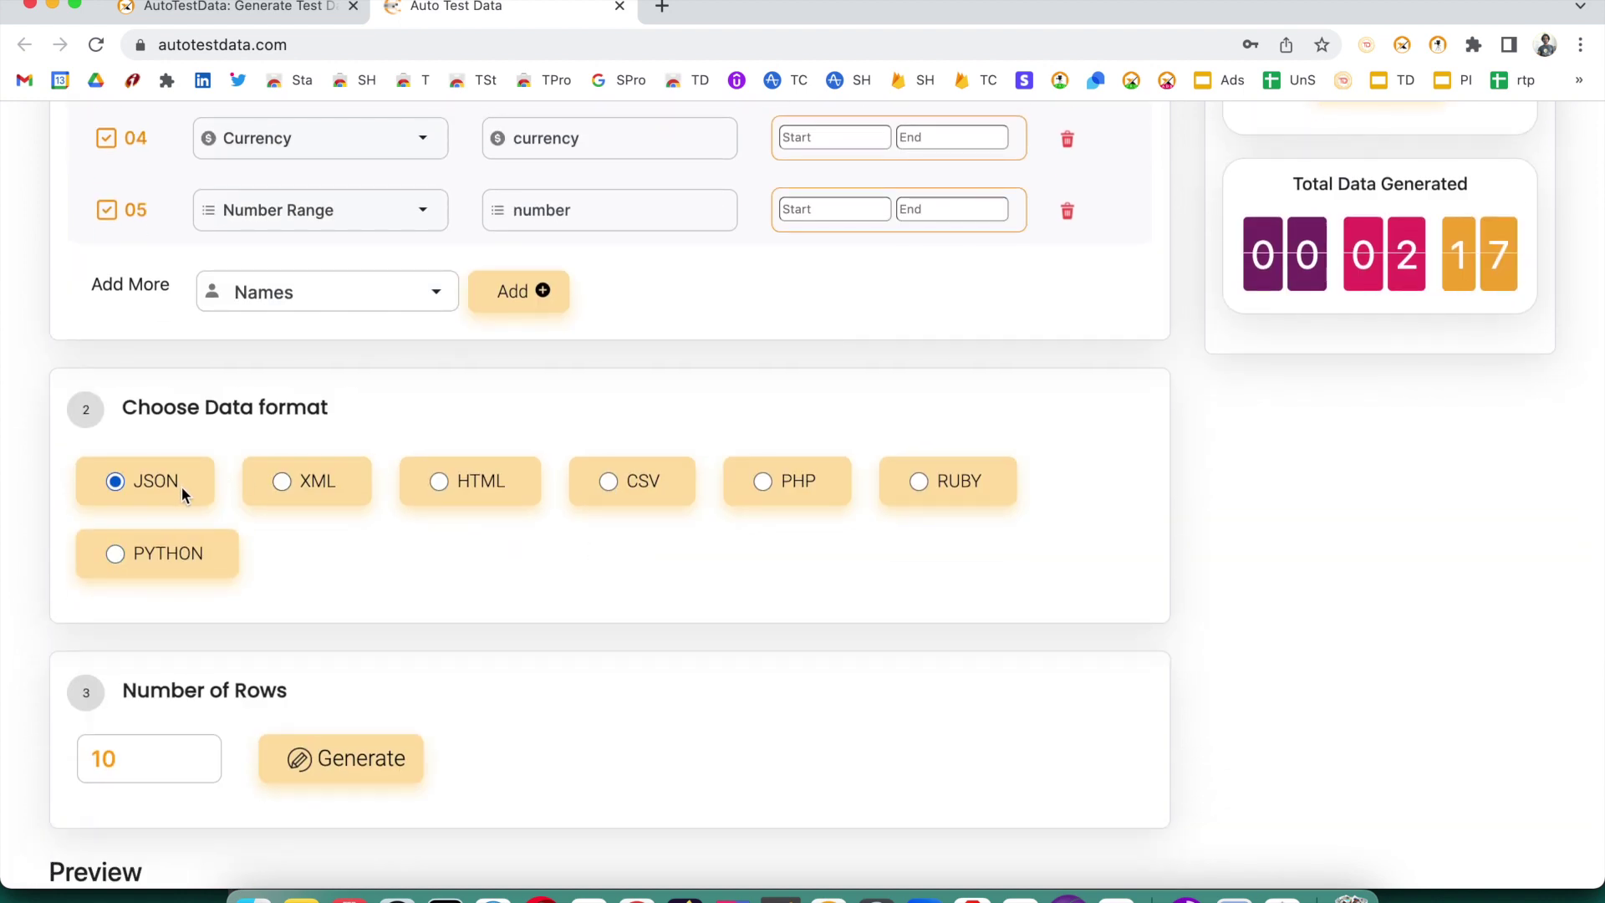
{"action": "scroll", "coordinate": [408, 721], "scroll_direction": "down", "scroll_amount": 3}
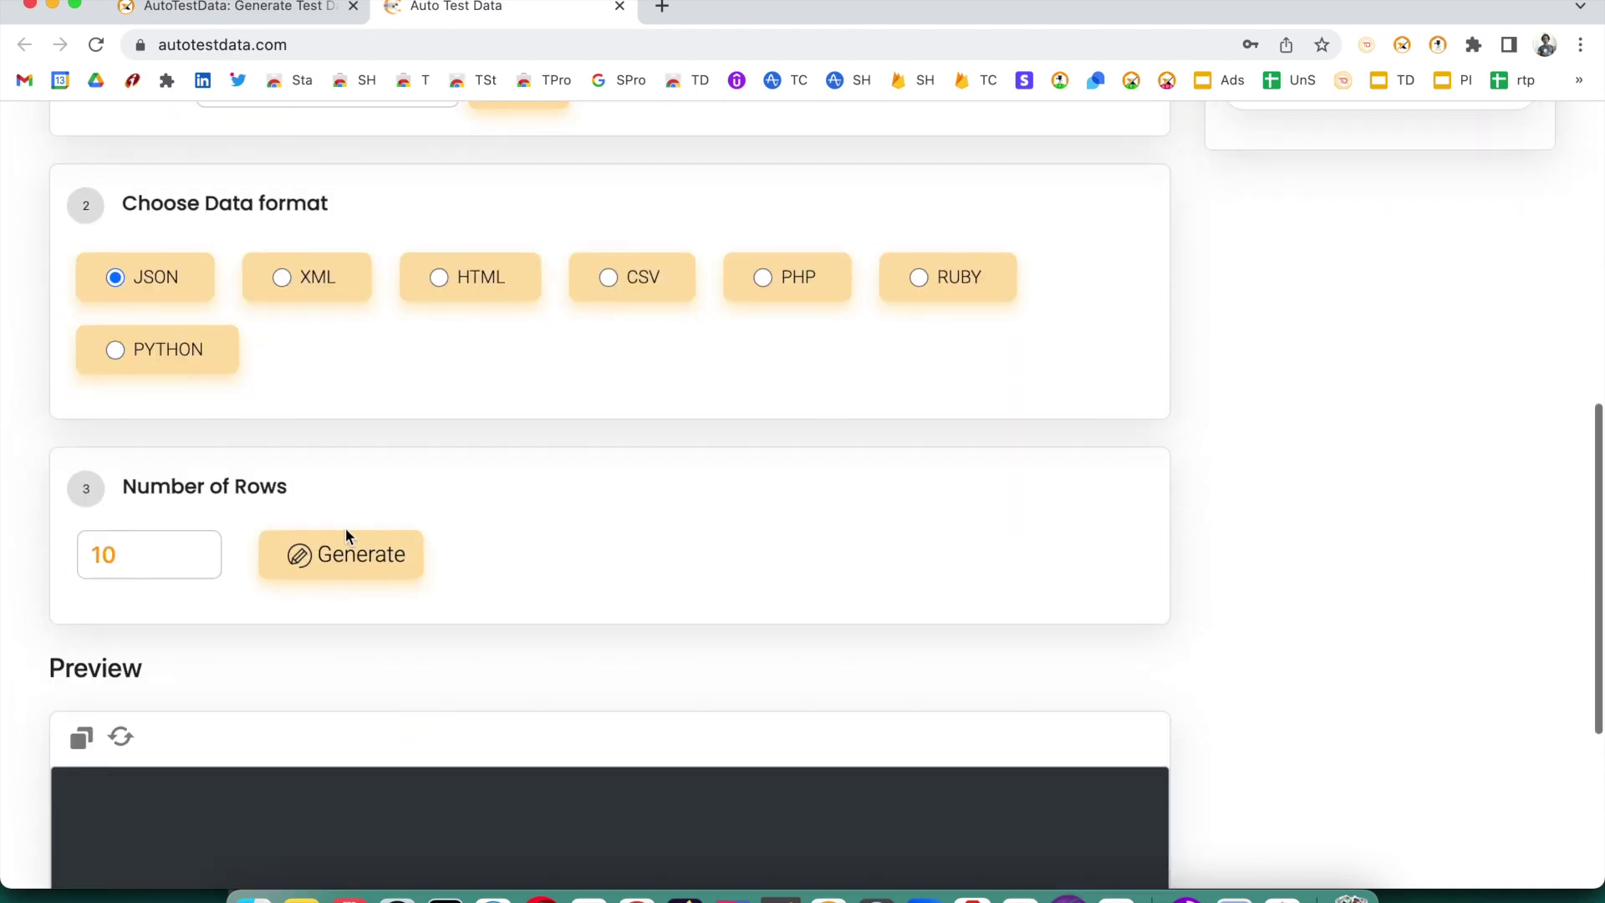
{"action": "left_click", "coordinate": [348, 556]}
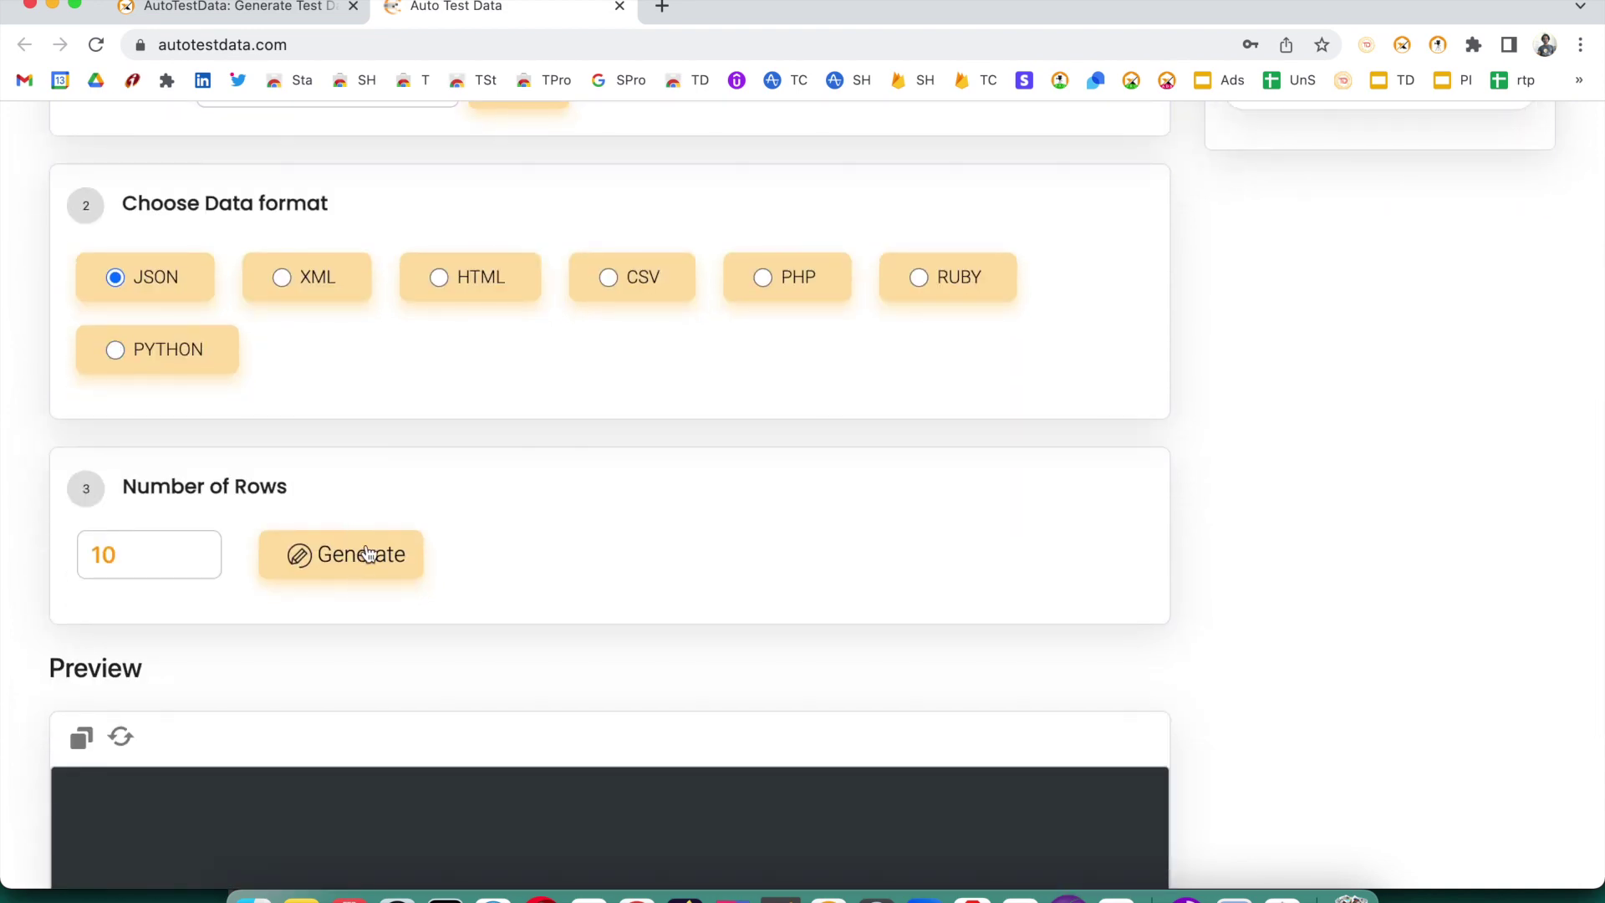
{"action": "scroll", "coordinate": [365, 552], "scroll_direction": "down", "scroll_amount": 5}
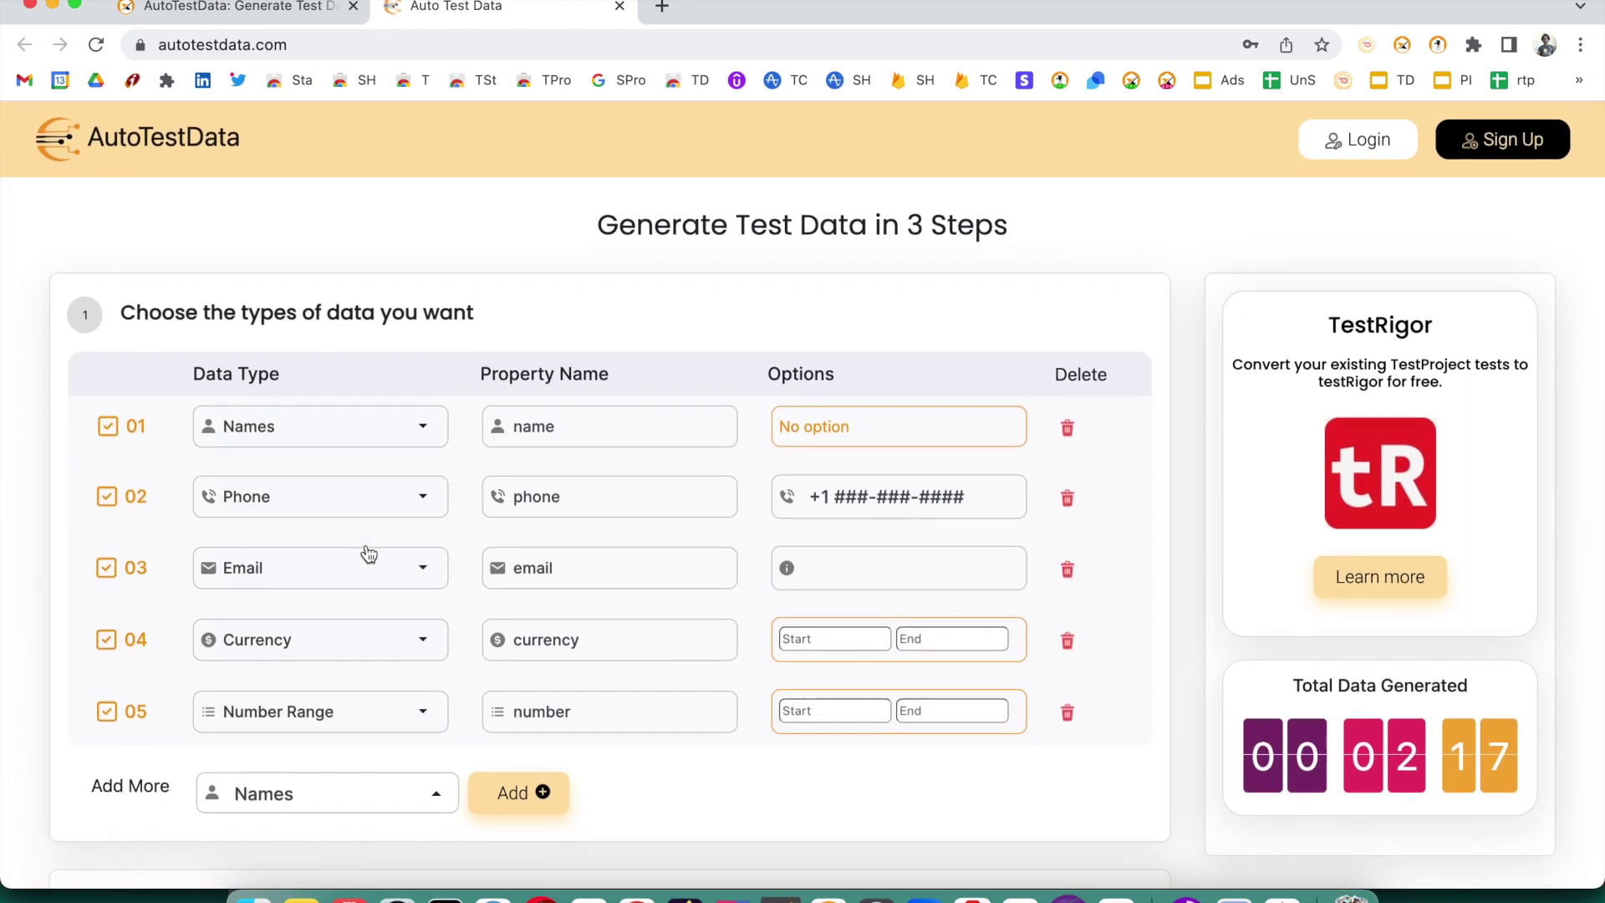
{"action": "scroll", "coordinate": [368, 551], "scroll_direction": "down", "scroll_amount": 2}
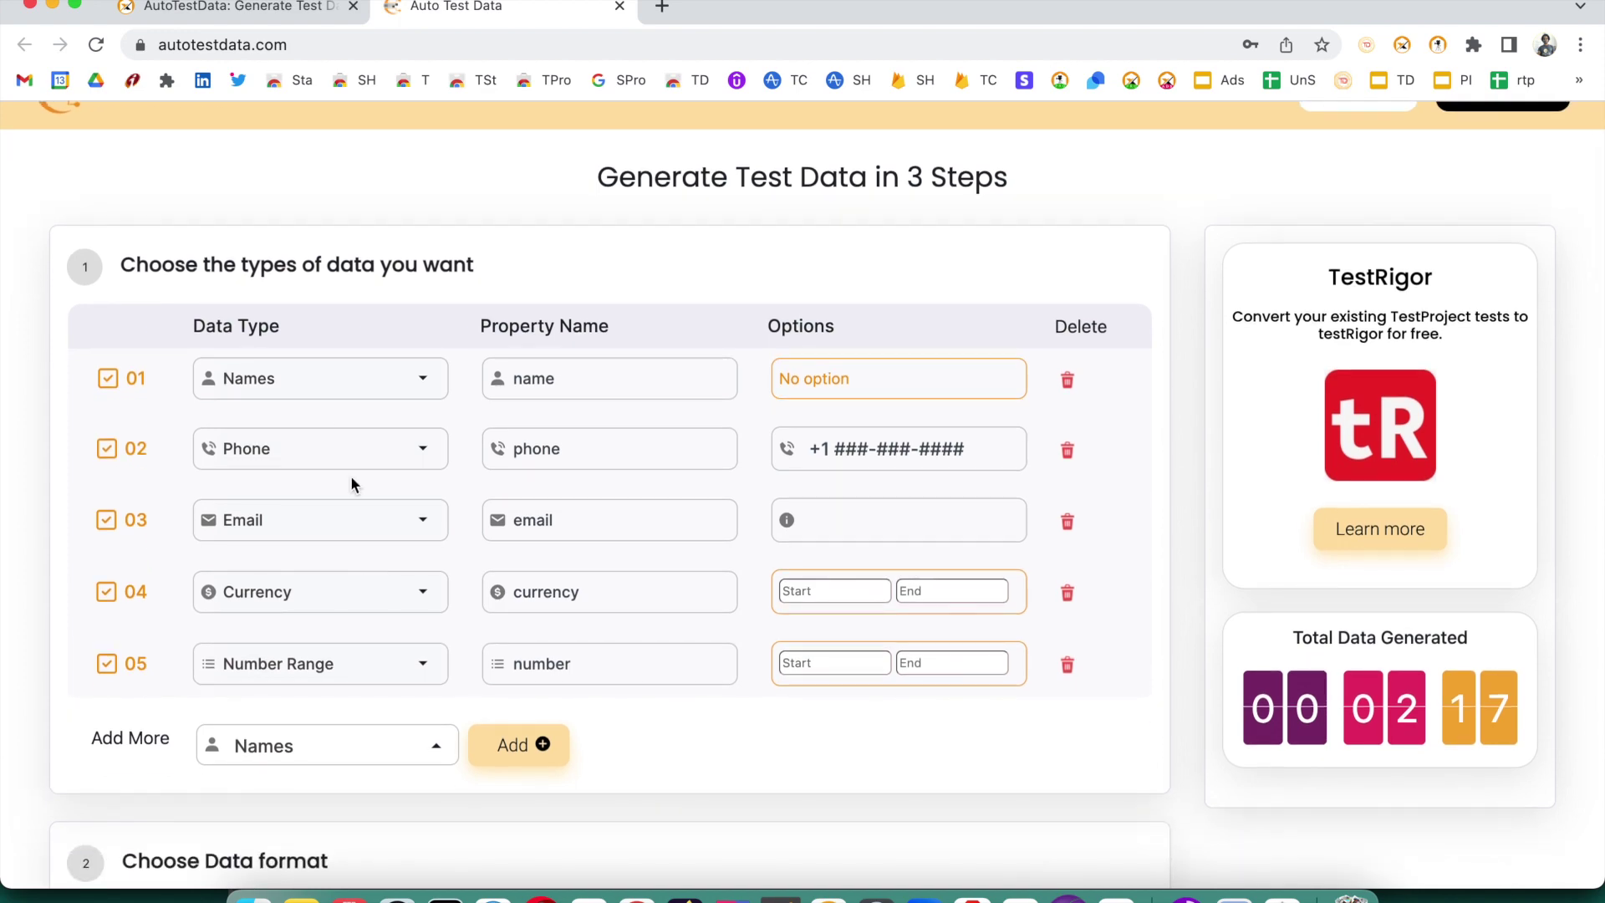
{"action": "scroll", "coordinate": [366, 573], "scroll_direction": "down", "scroll_amount": 5}
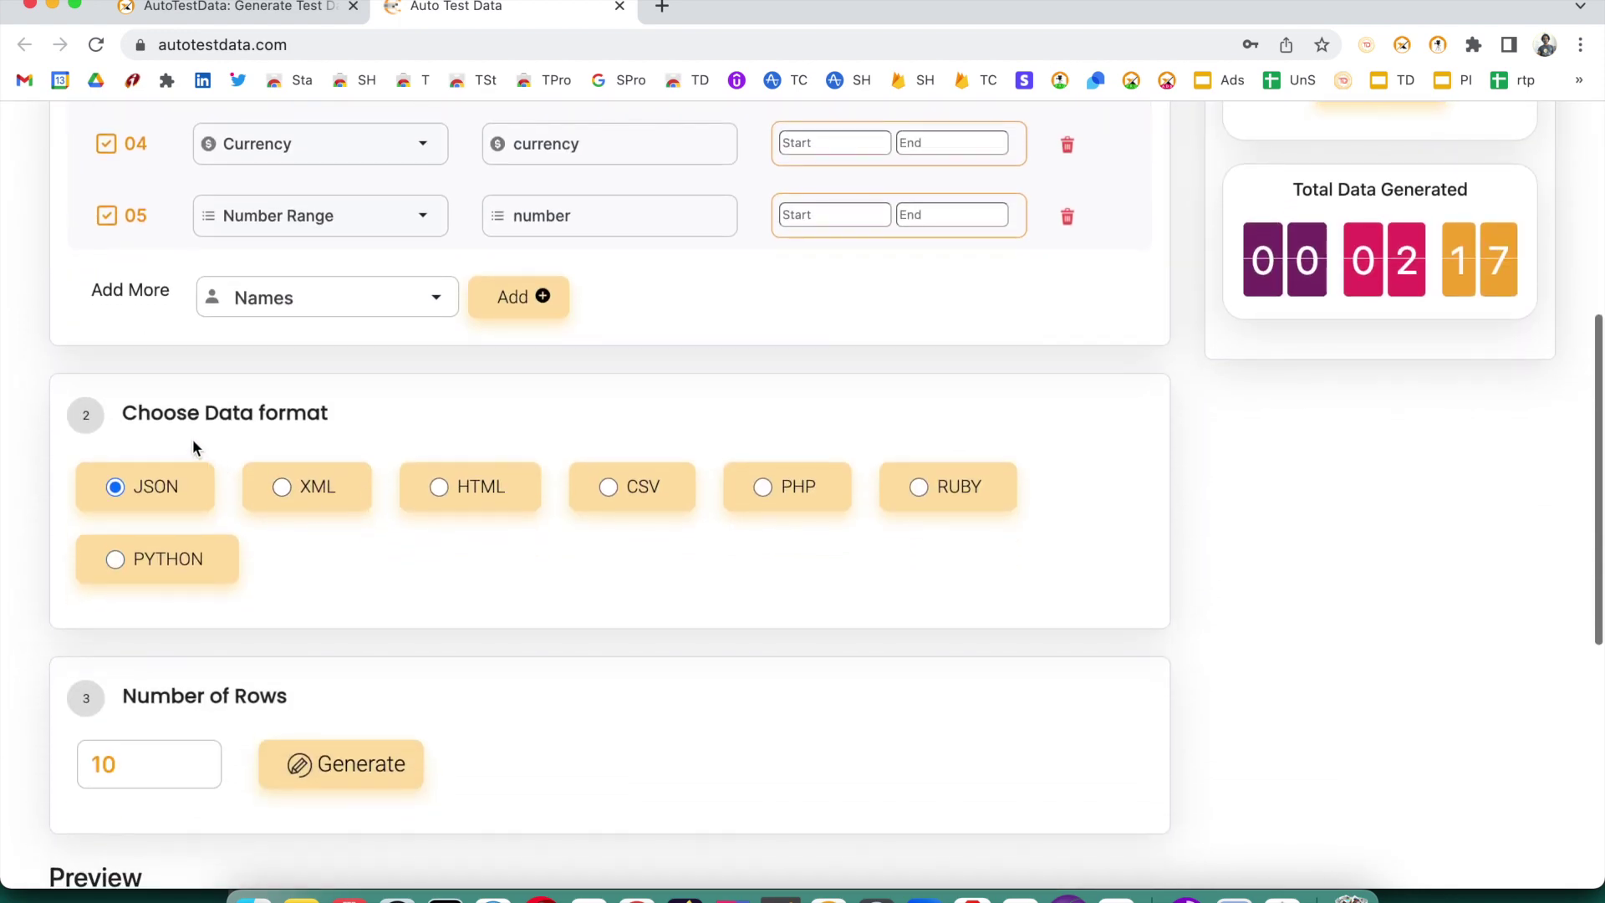
{"action": "scroll", "coordinate": [378, 462], "scroll_direction": "down", "scroll_amount": 4}
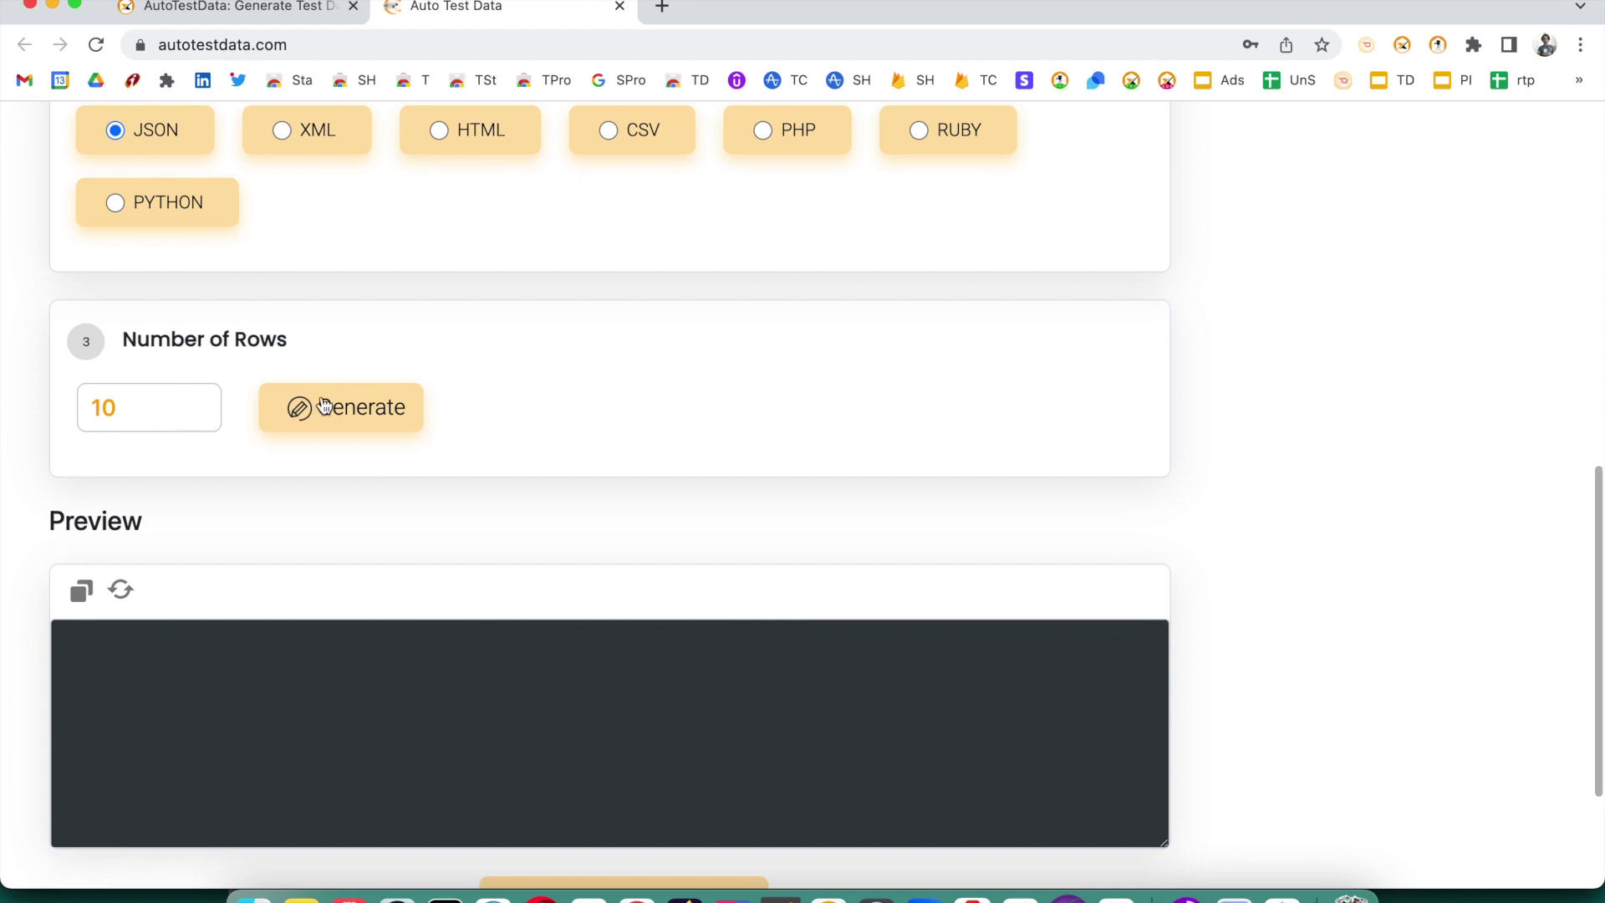
{"action": "scroll", "coordinate": [384, 411], "scroll_direction": "down", "scroll_amount": 2}
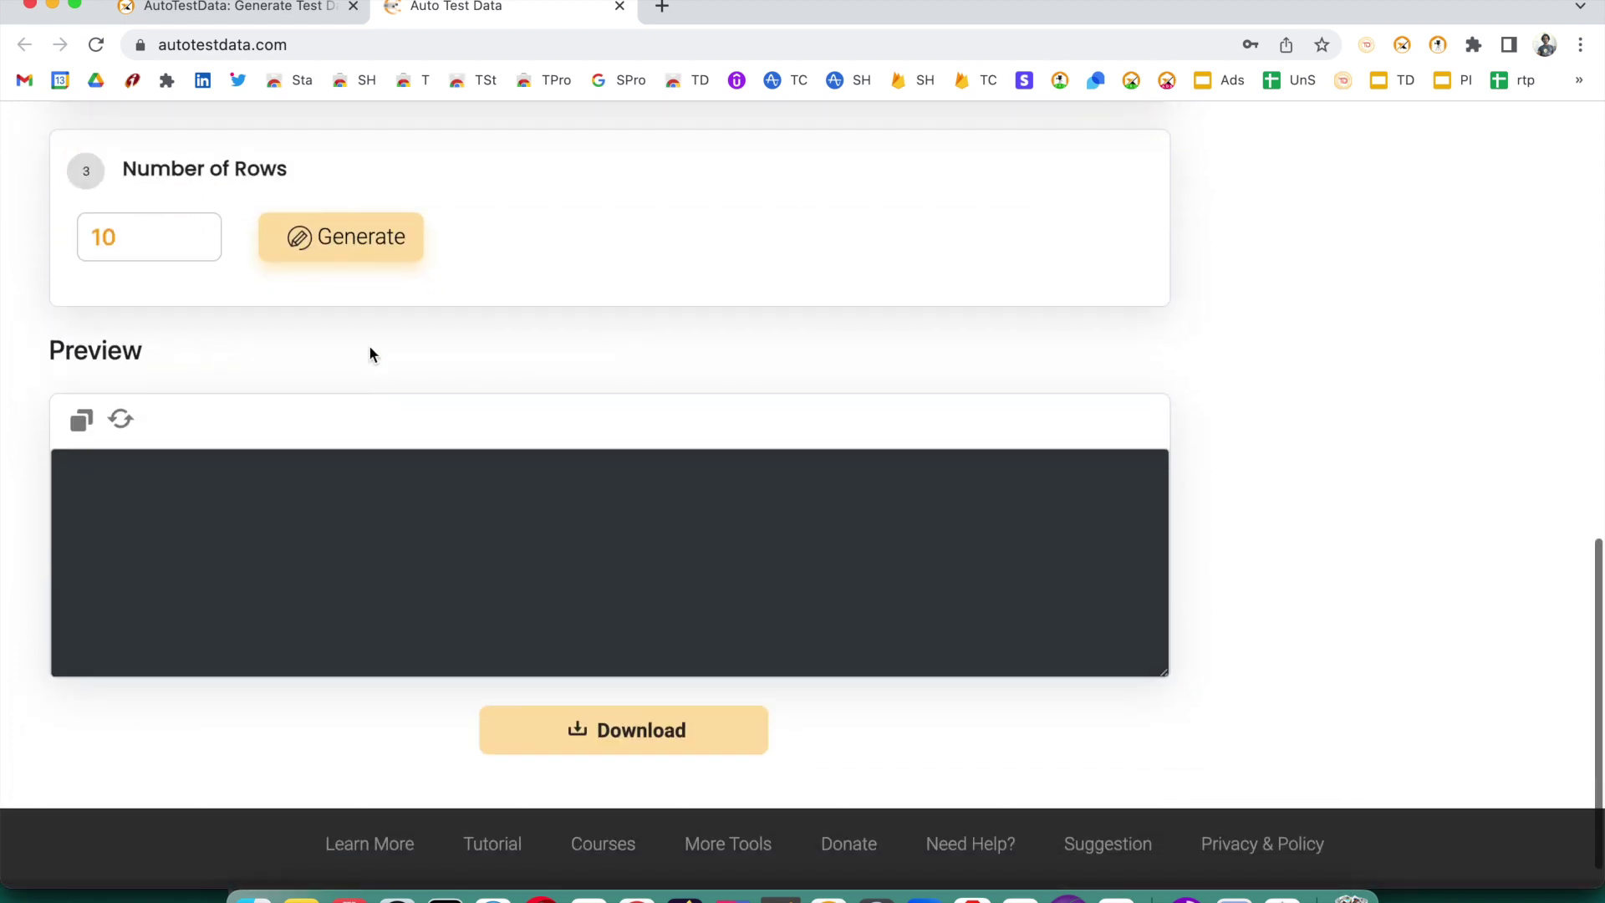
Generate 10 rows of JSON test data and scroll through the preview.
{"action": "left_click", "coordinate": [356, 256]}
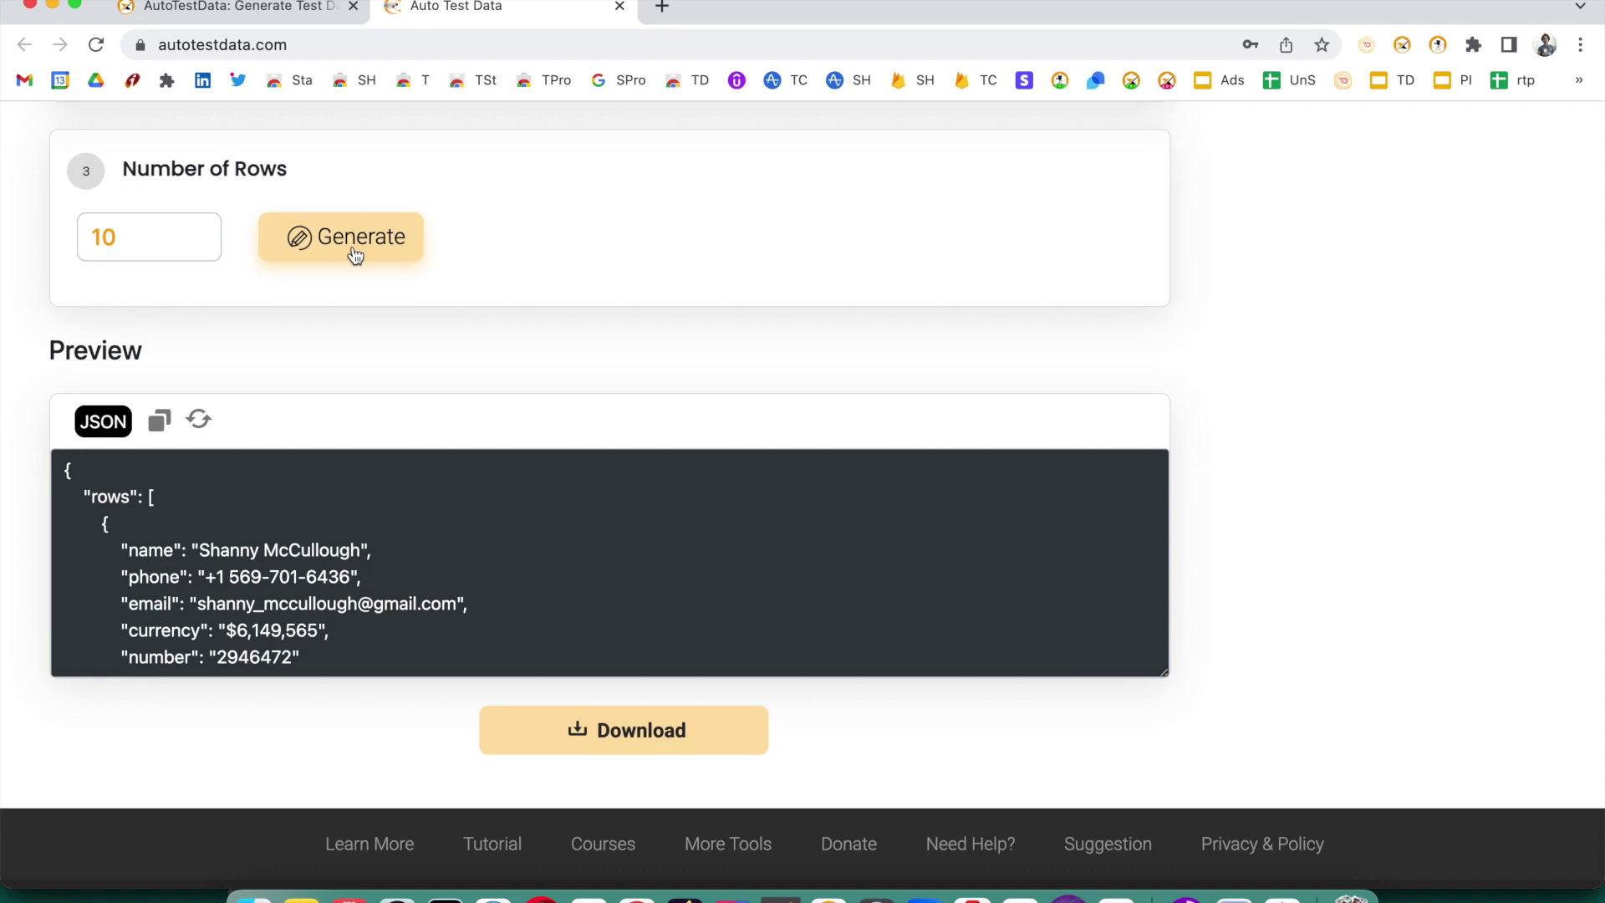
{"action": "scroll", "coordinate": [354, 251], "scroll_direction": "up", "scroll_amount": 10}
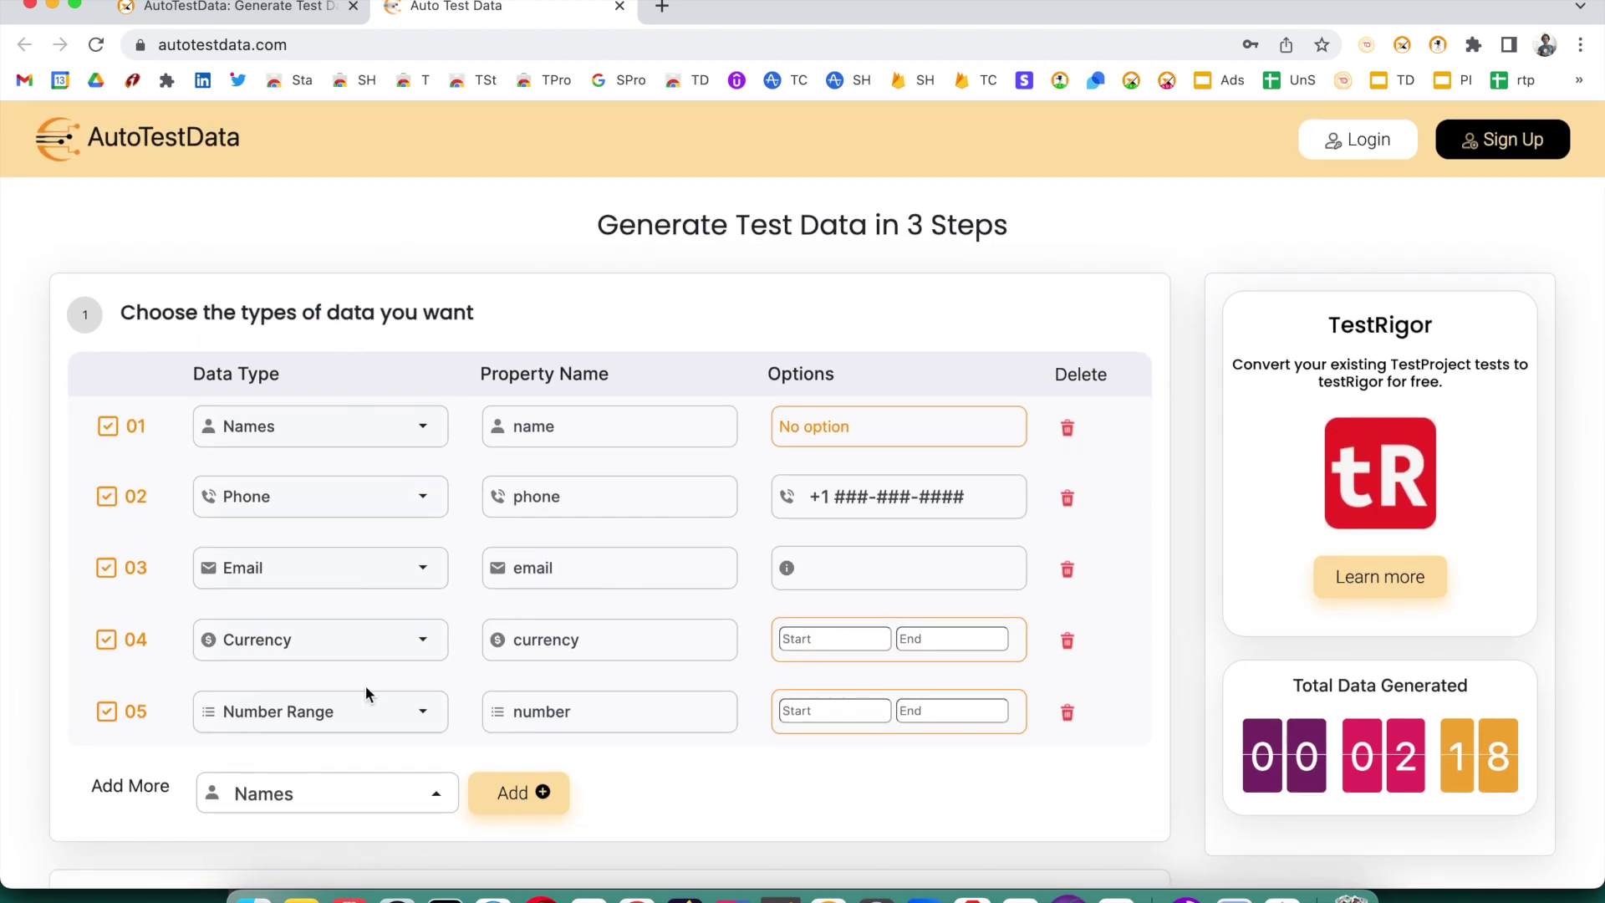
{"action": "scroll", "coordinate": [366, 692], "scroll_direction": "down", "scroll_amount": 2}
{"action": "scroll", "coordinate": [365, 690], "scroll_direction": "down", "scroll_amount": 10}
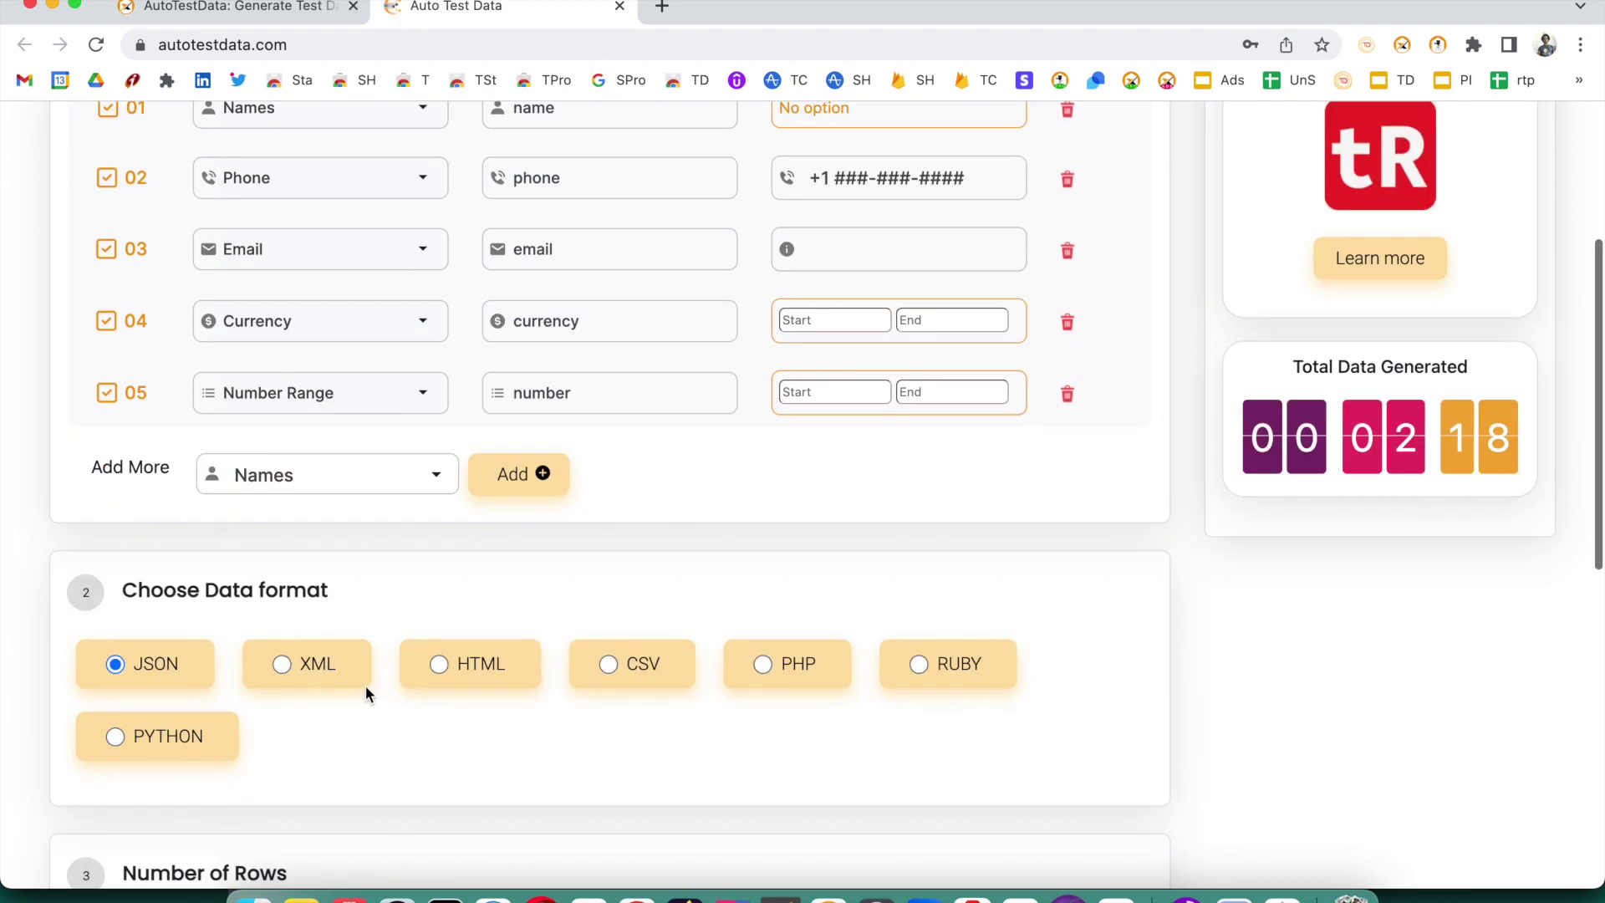
{"action": "scroll", "coordinate": [284, 603], "scroll_direction": "up", "scroll_amount": 2}
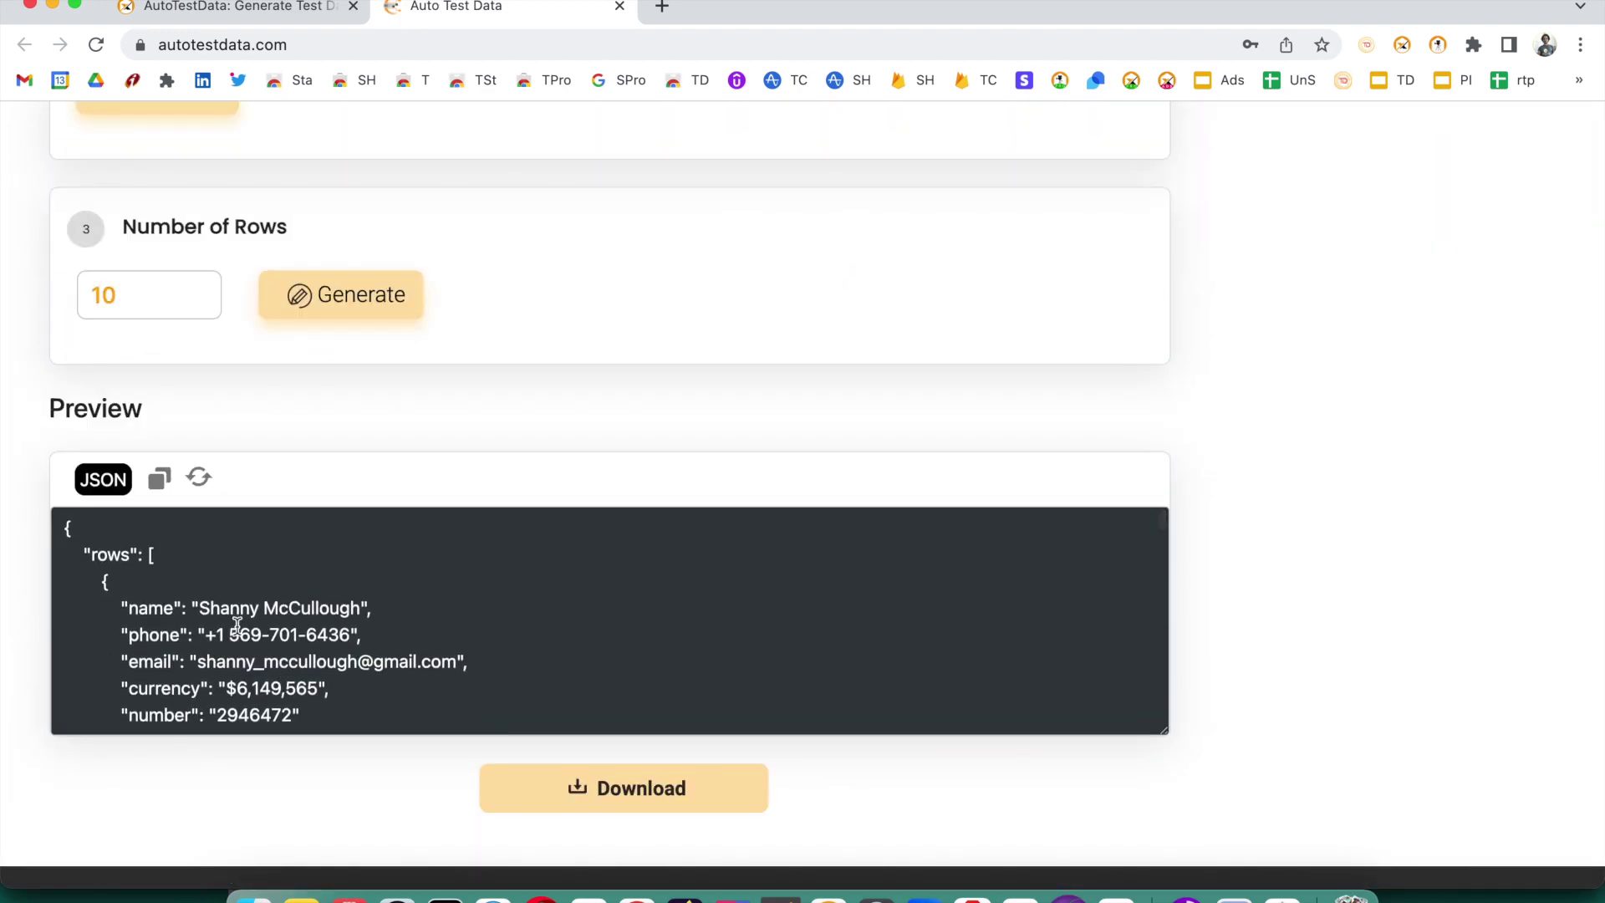
{"action": "scroll", "coordinate": [175, 718], "scroll_direction": "down", "scroll_amount": 10}
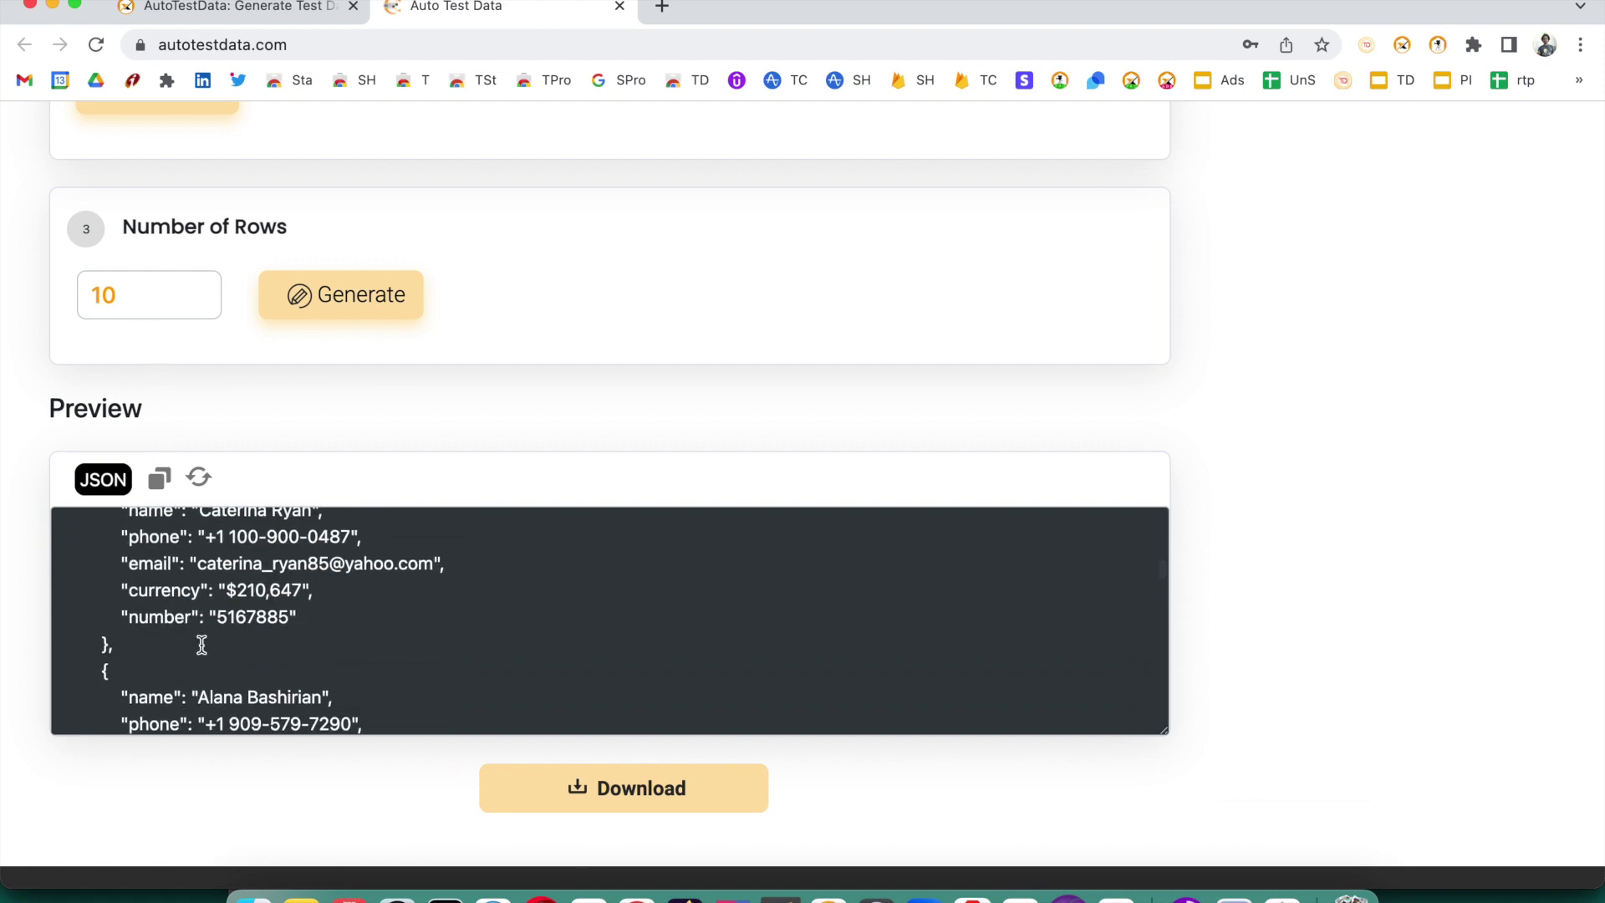
{"action": "scroll", "coordinate": [209, 650], "scroll_direction": "down", "scroll_amount": 5}
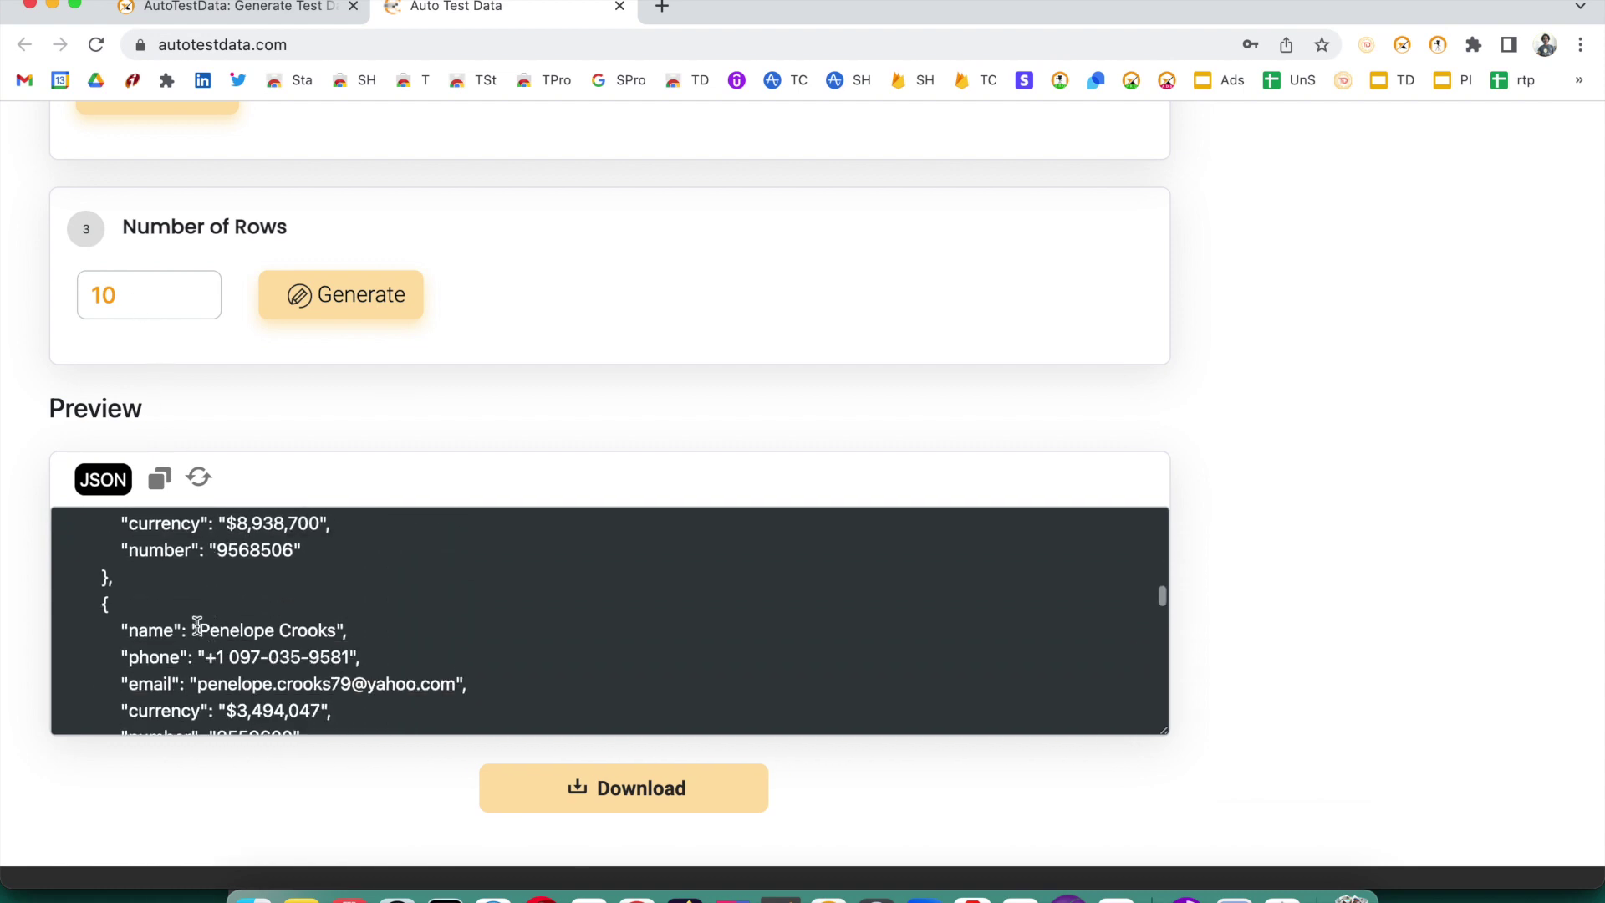
Copy the generated JSON to the clipboard, then regenerate a fresh data set.
{"action": "left_click", "coordinate": [155, 480]}
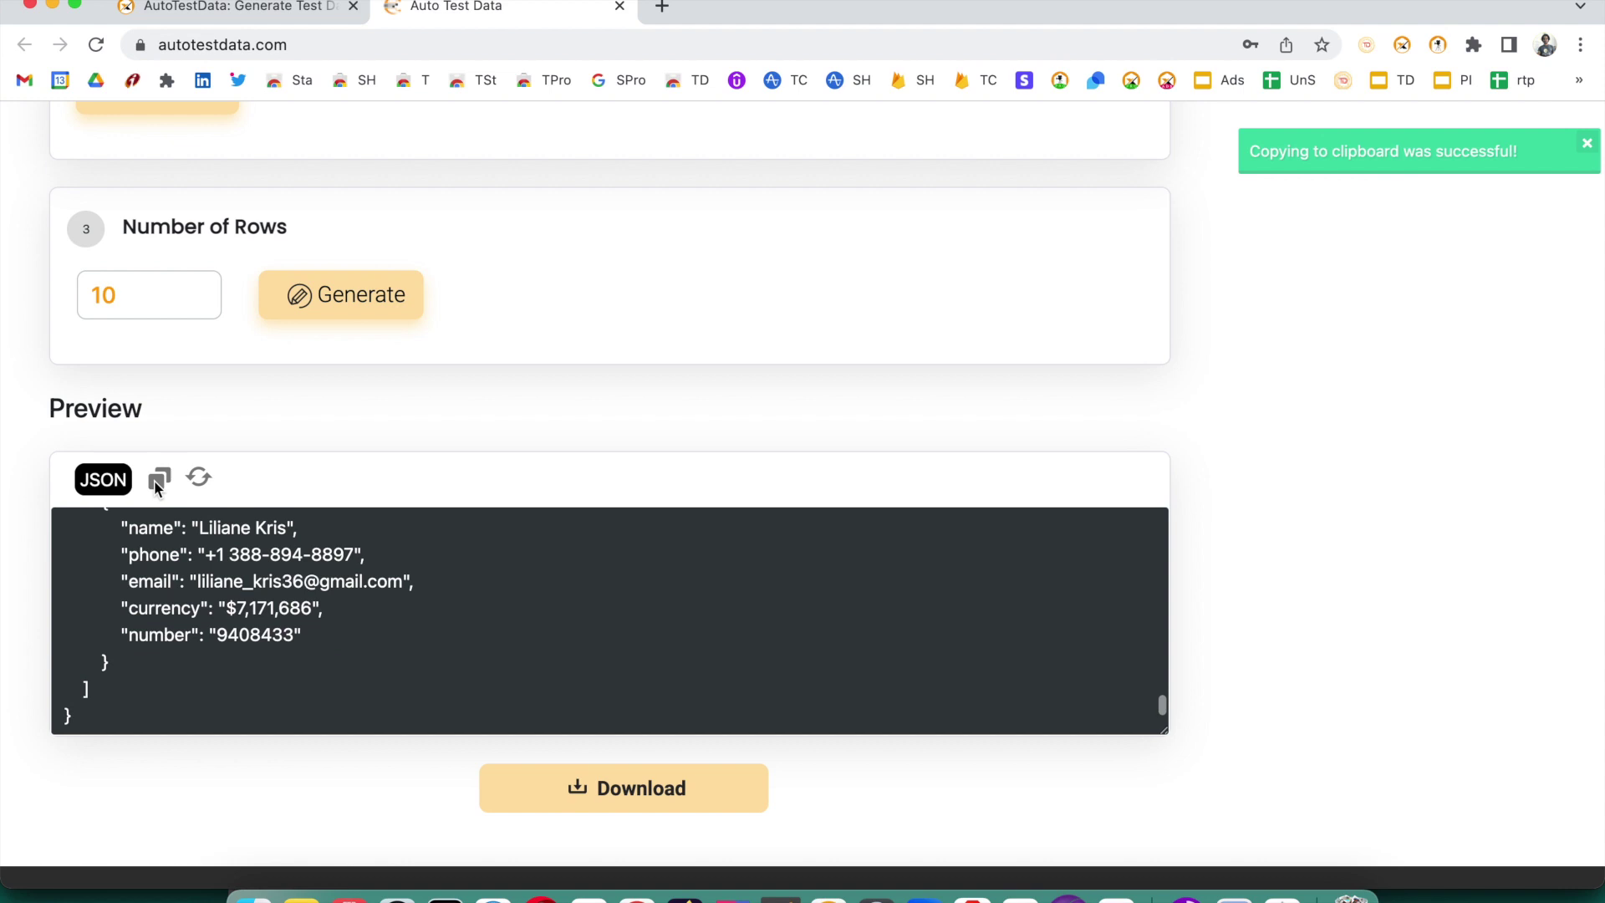
{"action": "left_click", "coordinate": [198, 480]}
{"action": "scroll", "coordinate": [222, 574], "scroll_direction": "up", "scroll_amount": 10}
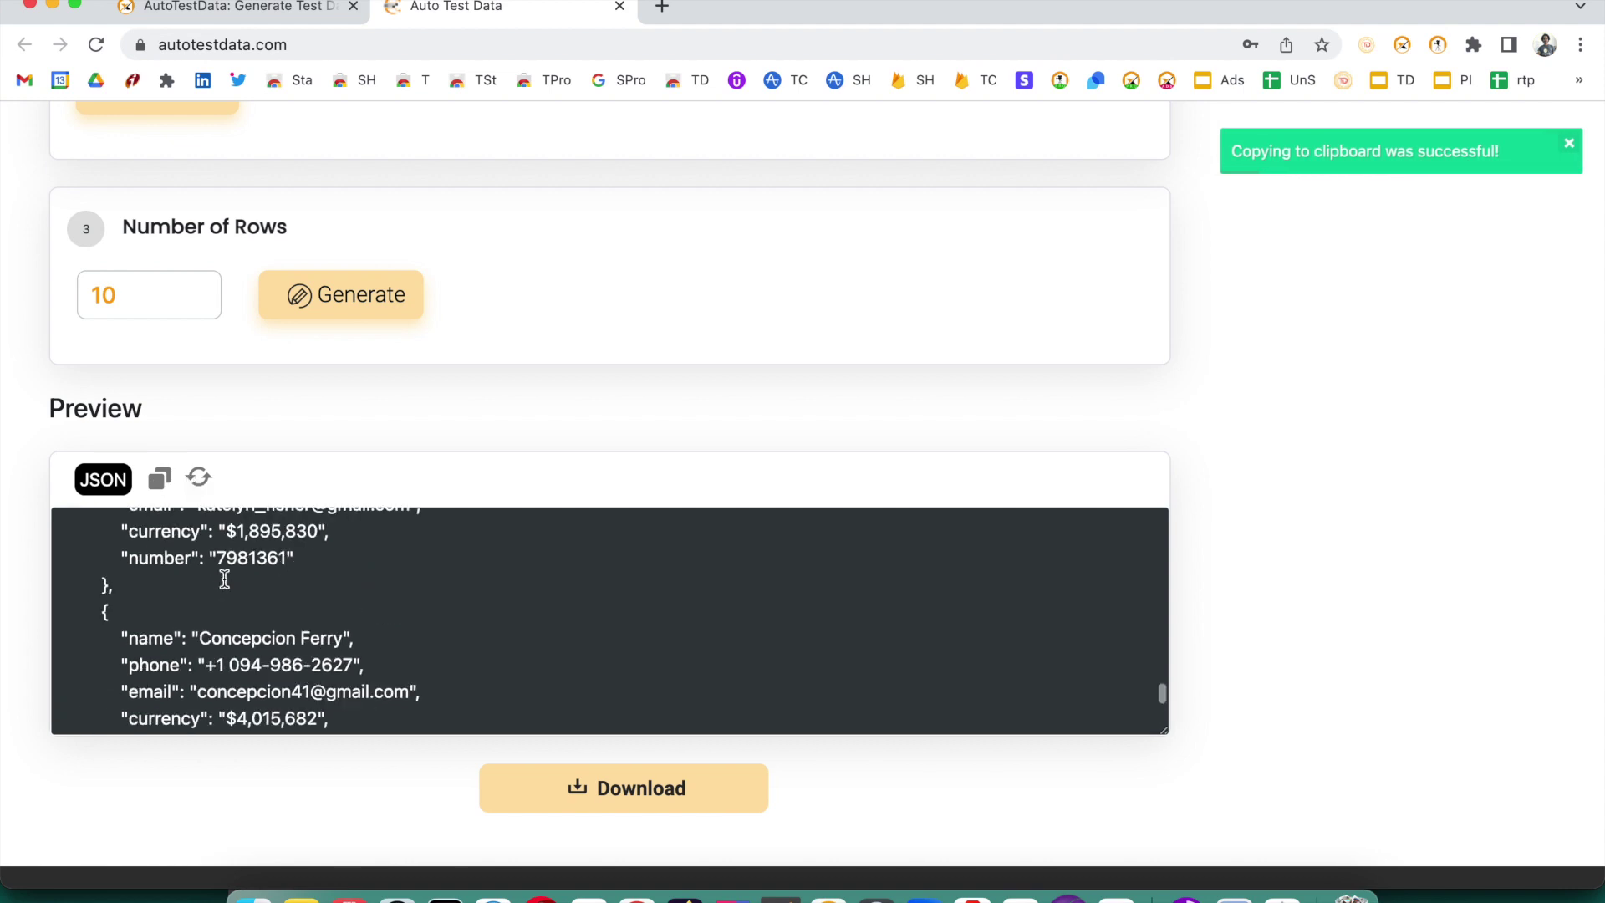
{"action": "scroll", "coordinate": [317, 616], "scroll_direction": "up", "scroll_amount": 15}
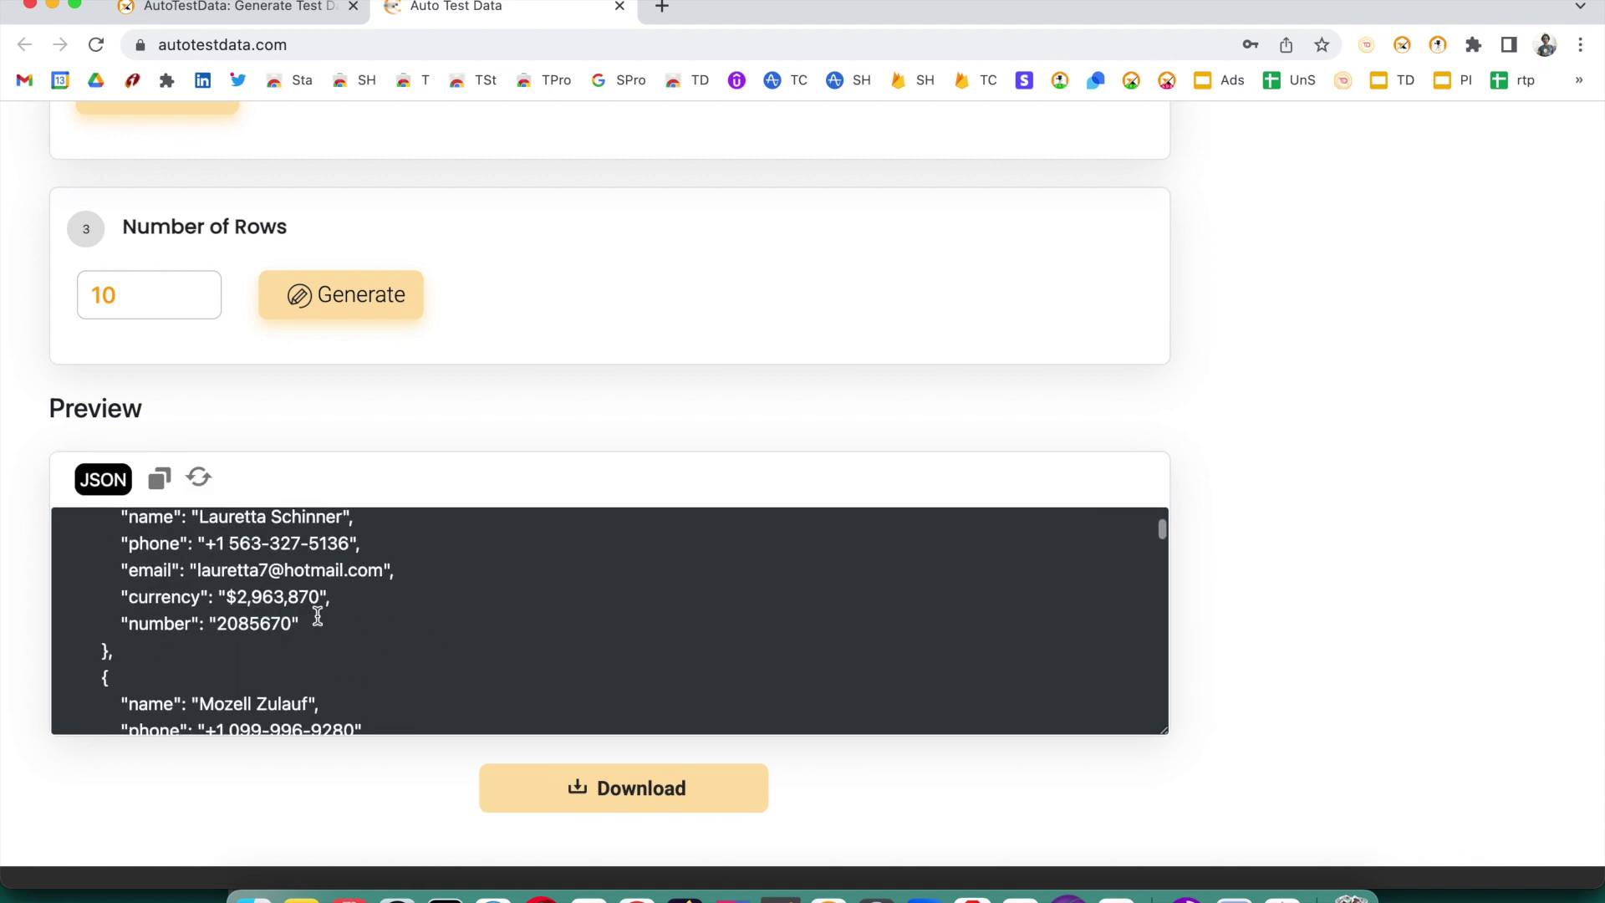
{"action": "scroll", "coordinate": [316, 615], "scroll_direction": "up", "scroll_amount": 4}
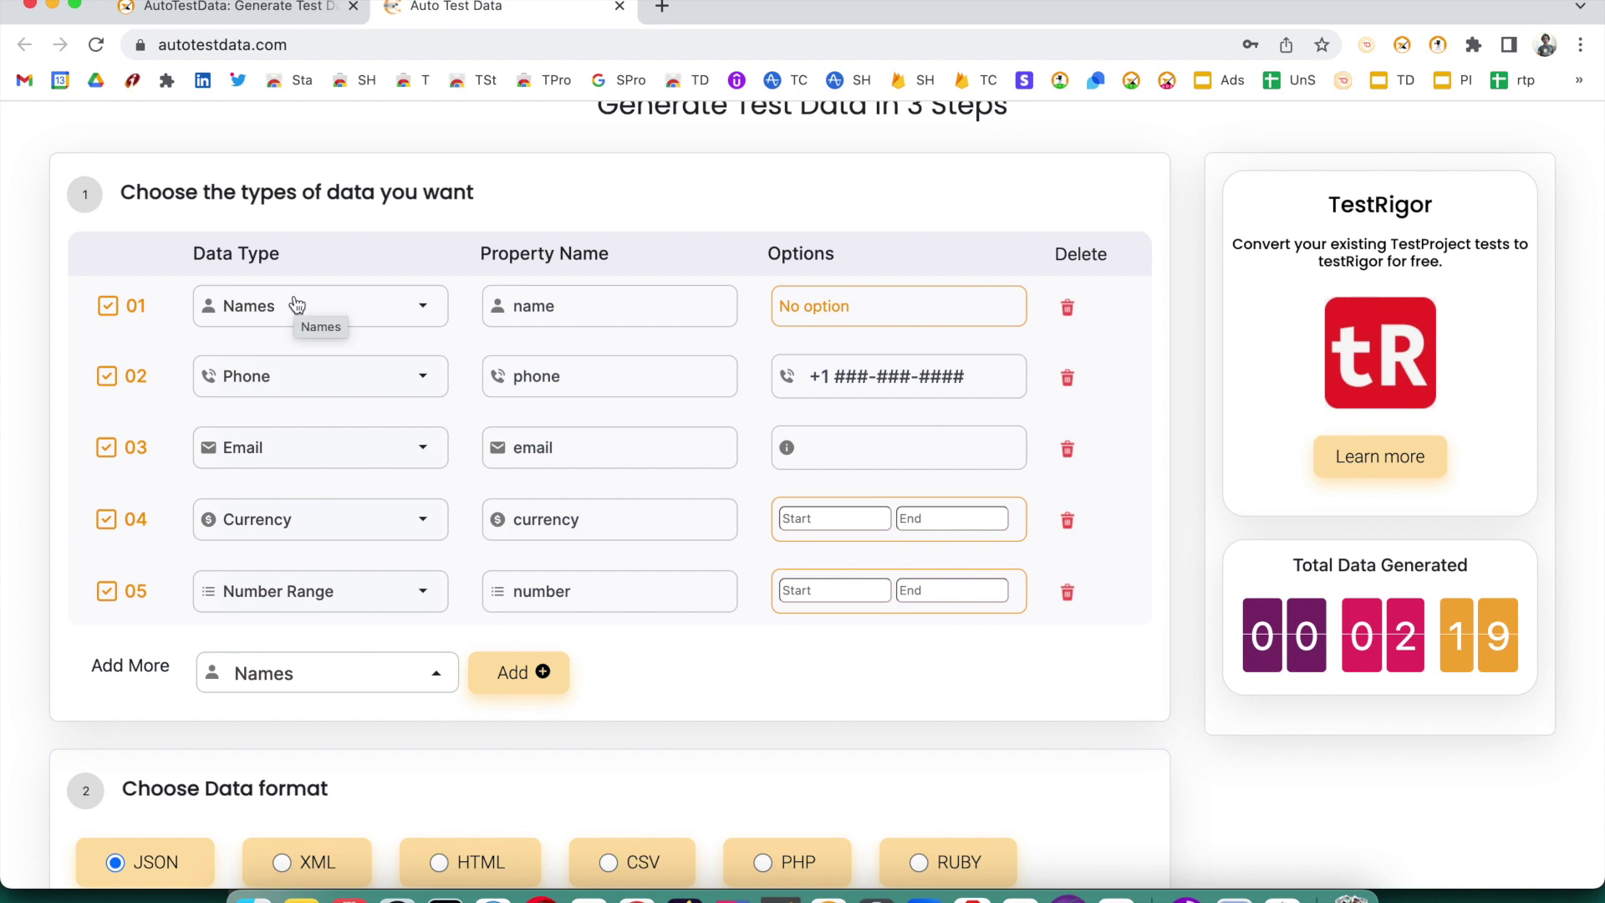
Rename row 01's property from 'name' to 'first name' and regenerate the JSON preview.
{"action": "left_click", "coordinate": [614, 308]}
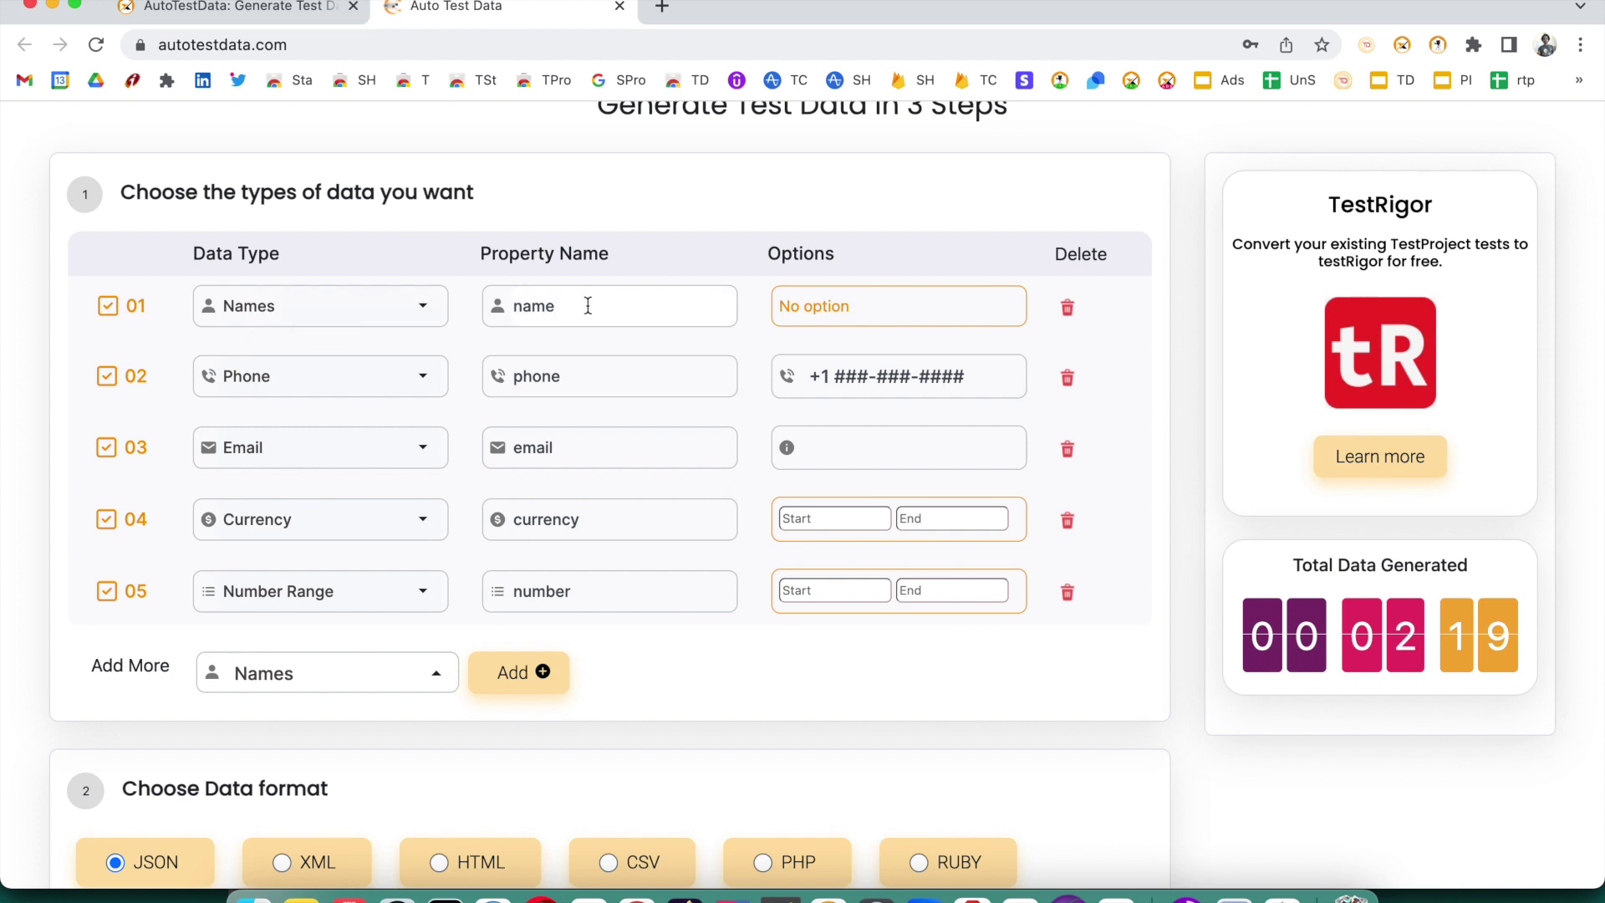
{"action": "scroll", "coordinate": [599, 376], "scroll_direction": "down", "scroll_amount": 10}
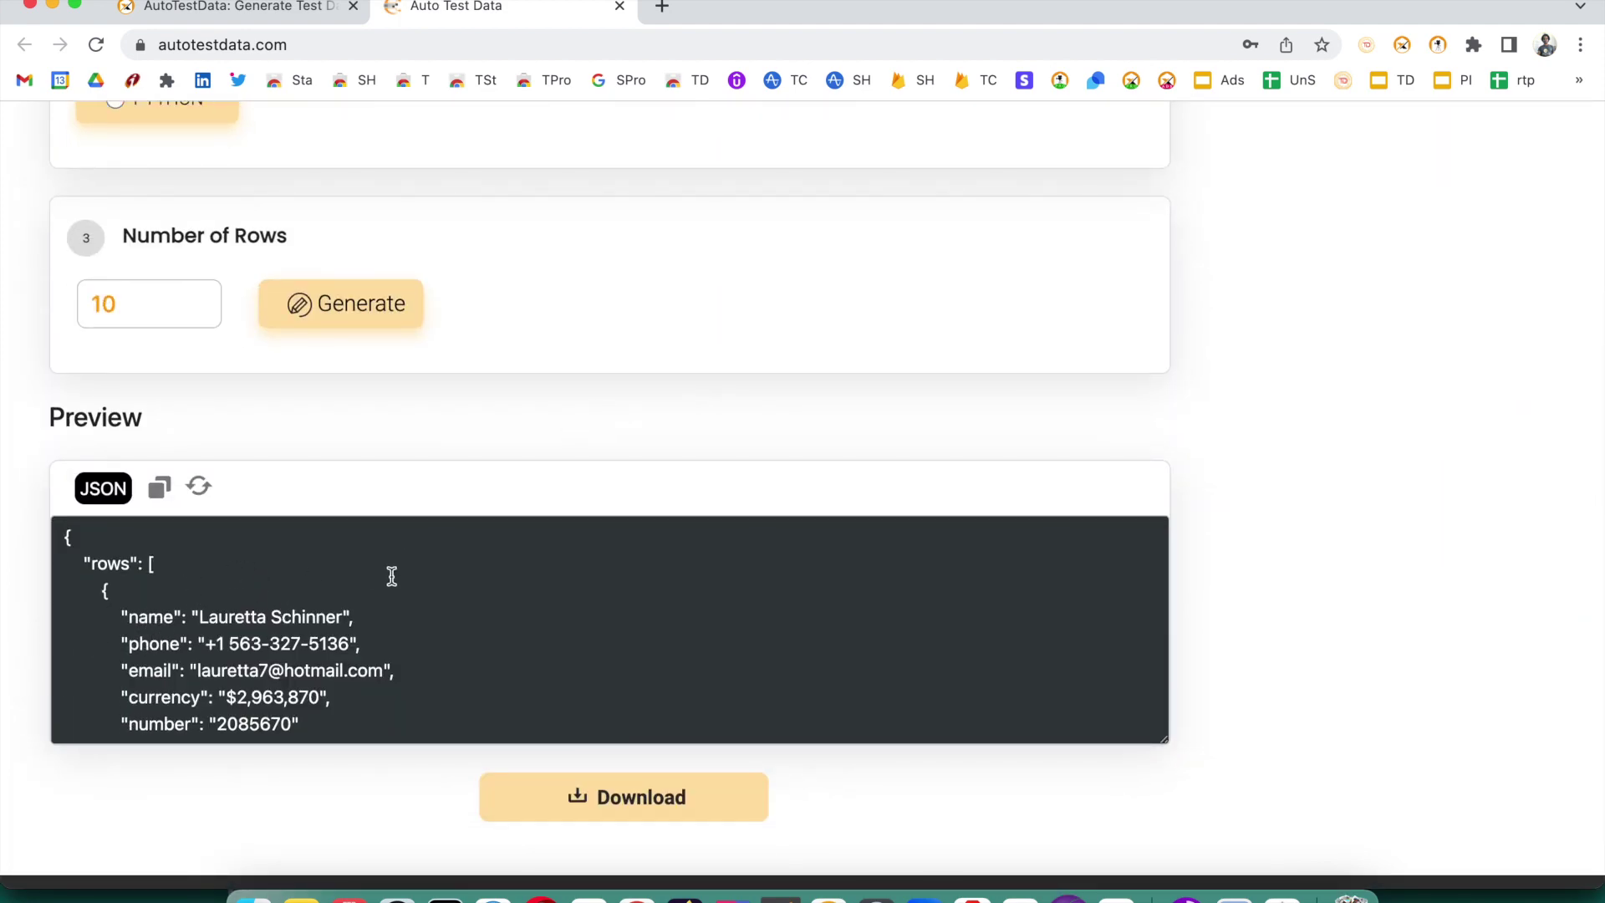
{"action": "scroll", "coordinate": [390, 576], "scroll_direction": "up", "scroll_amount": 10}
{"action": "scroll", "coordinate": [391, 583], "scroll_direction": "up", "scroll_amount": 3}
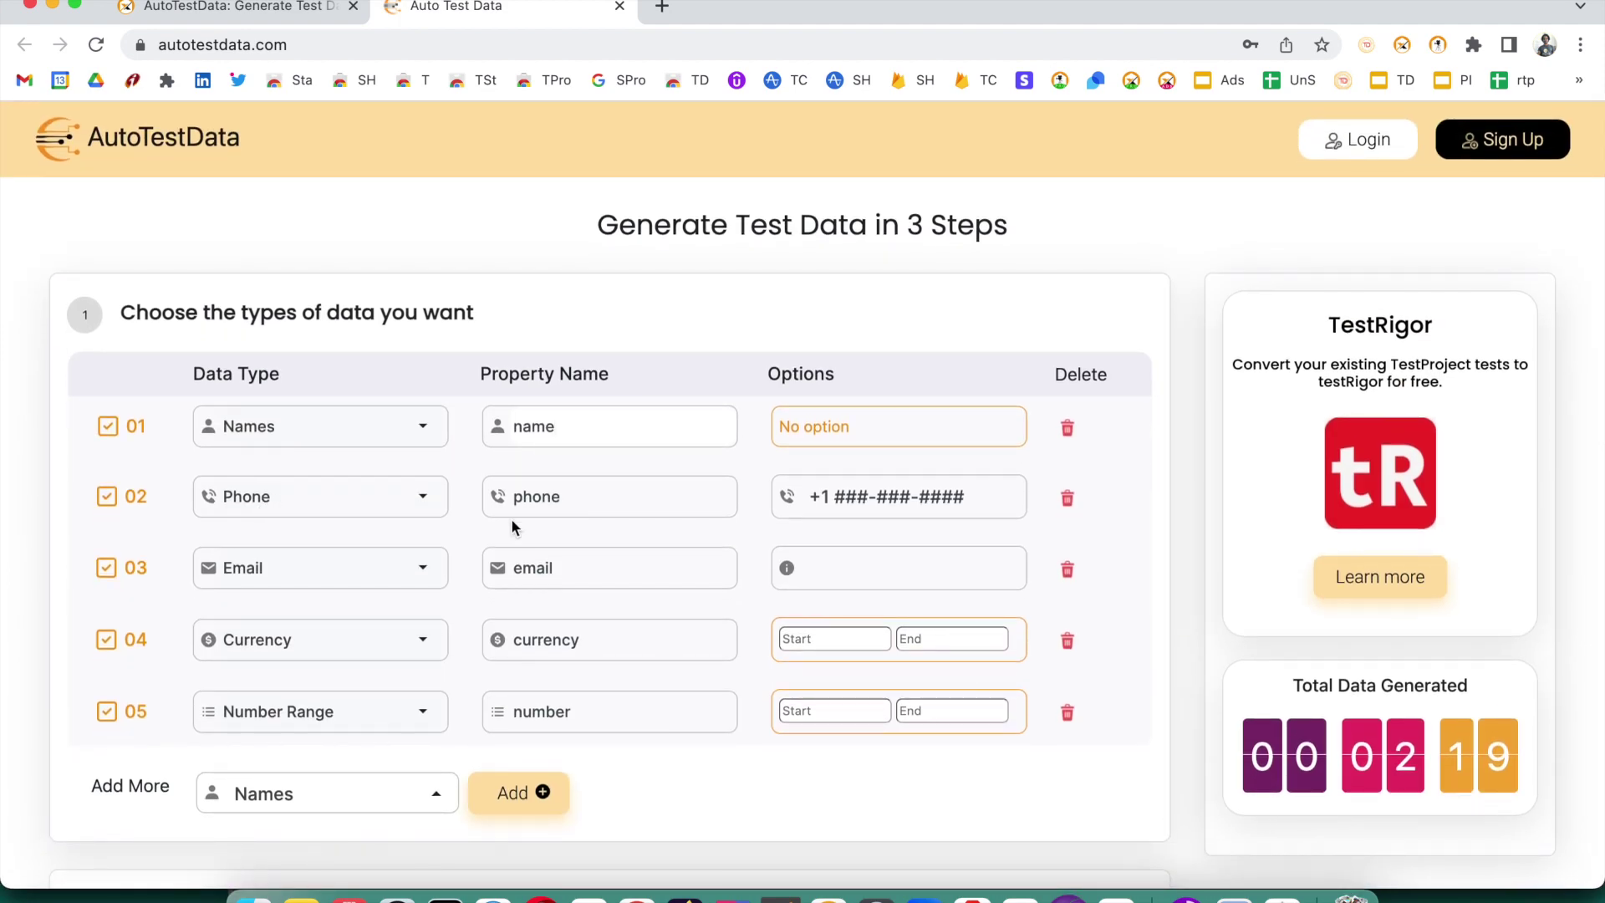
{"action": "left_click", "coordinate": [513, 426]}
{"action": "type", "text": "fire"}
{"action": "key", "text": "BackSpace"}
{"action": "type", "text": "st"}
{"action": "scroll", "coordinate": [516, 566], "scroll_direction": "down", "scroll_amount": 10}
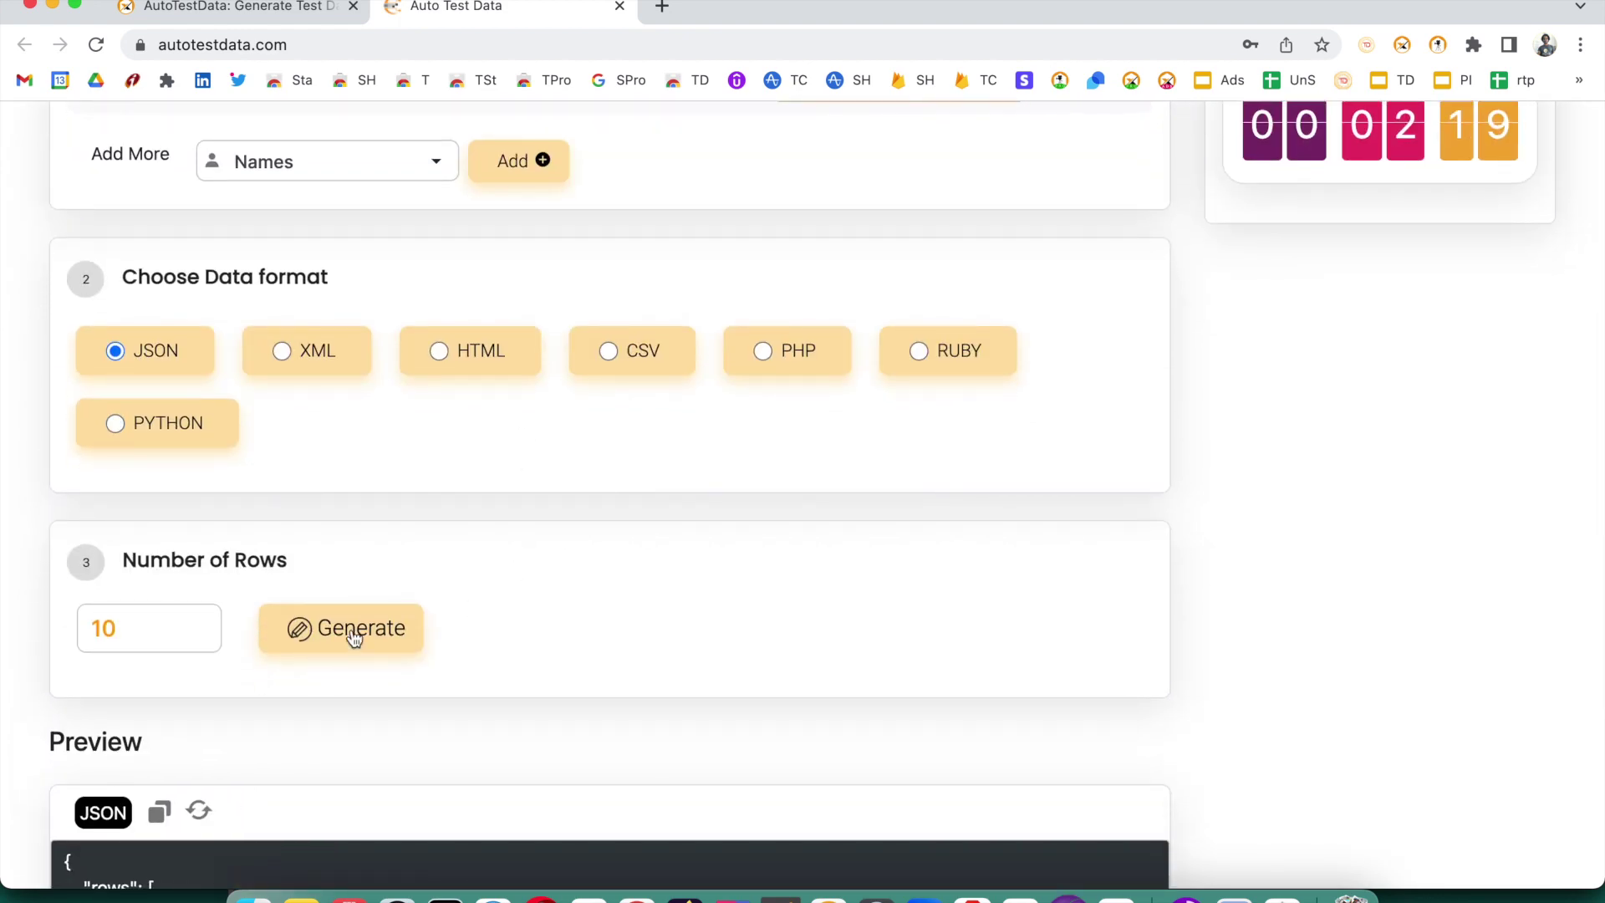
{"action": "left_click", "coordinate": [354, 637]}
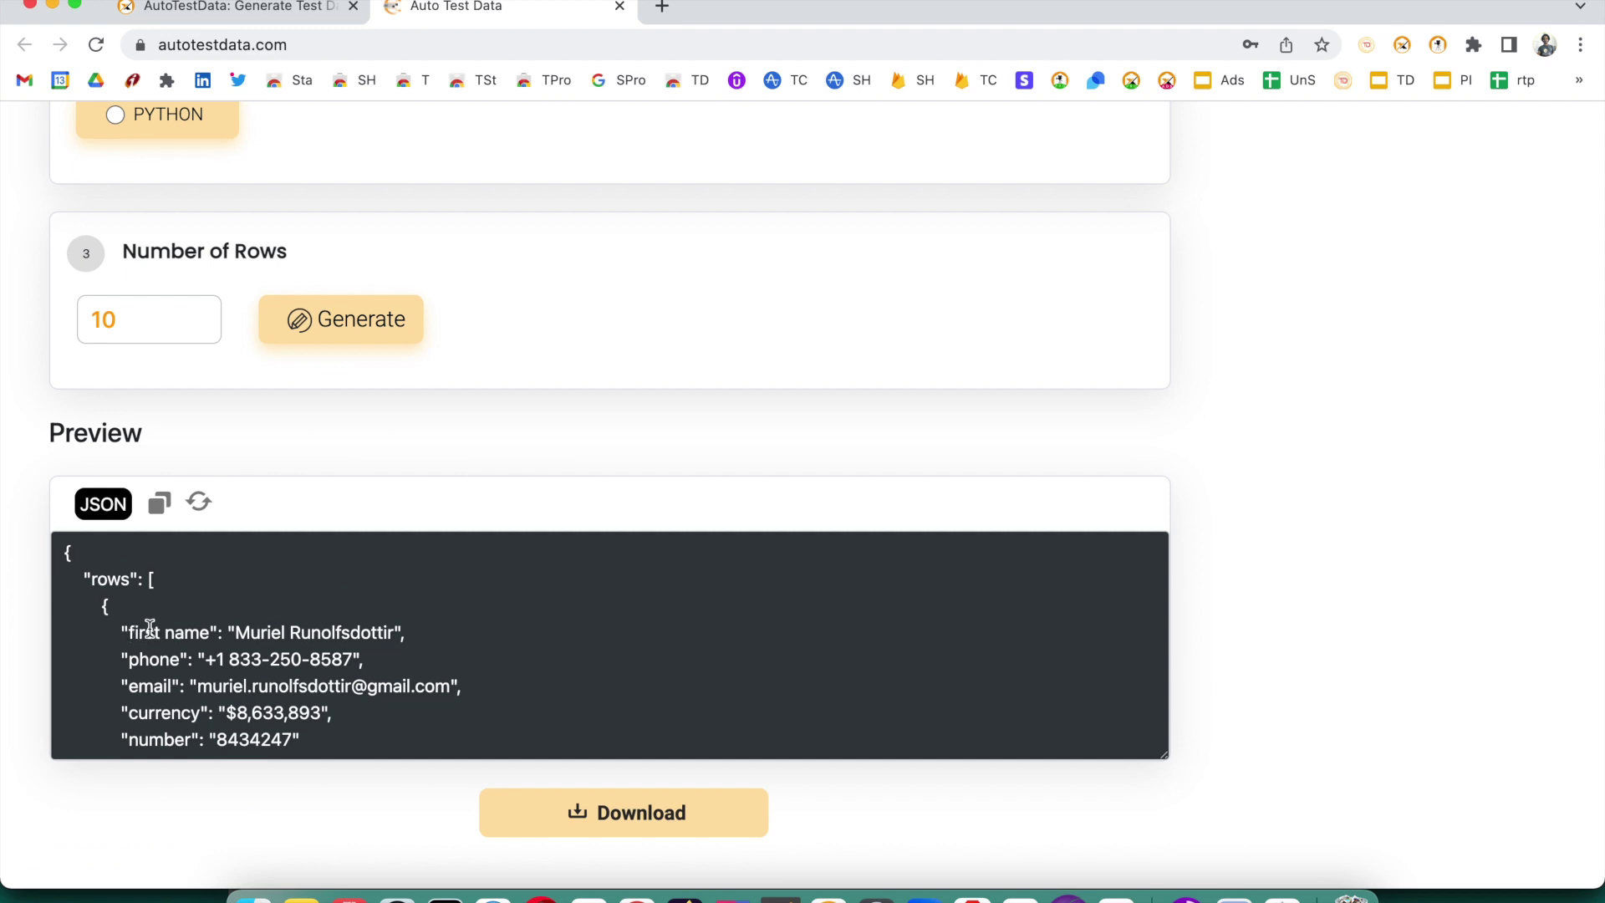
{"action": "scroll", "coordinate": [606, 373], "scroll_direction": "up", "scroll_amount": 15}
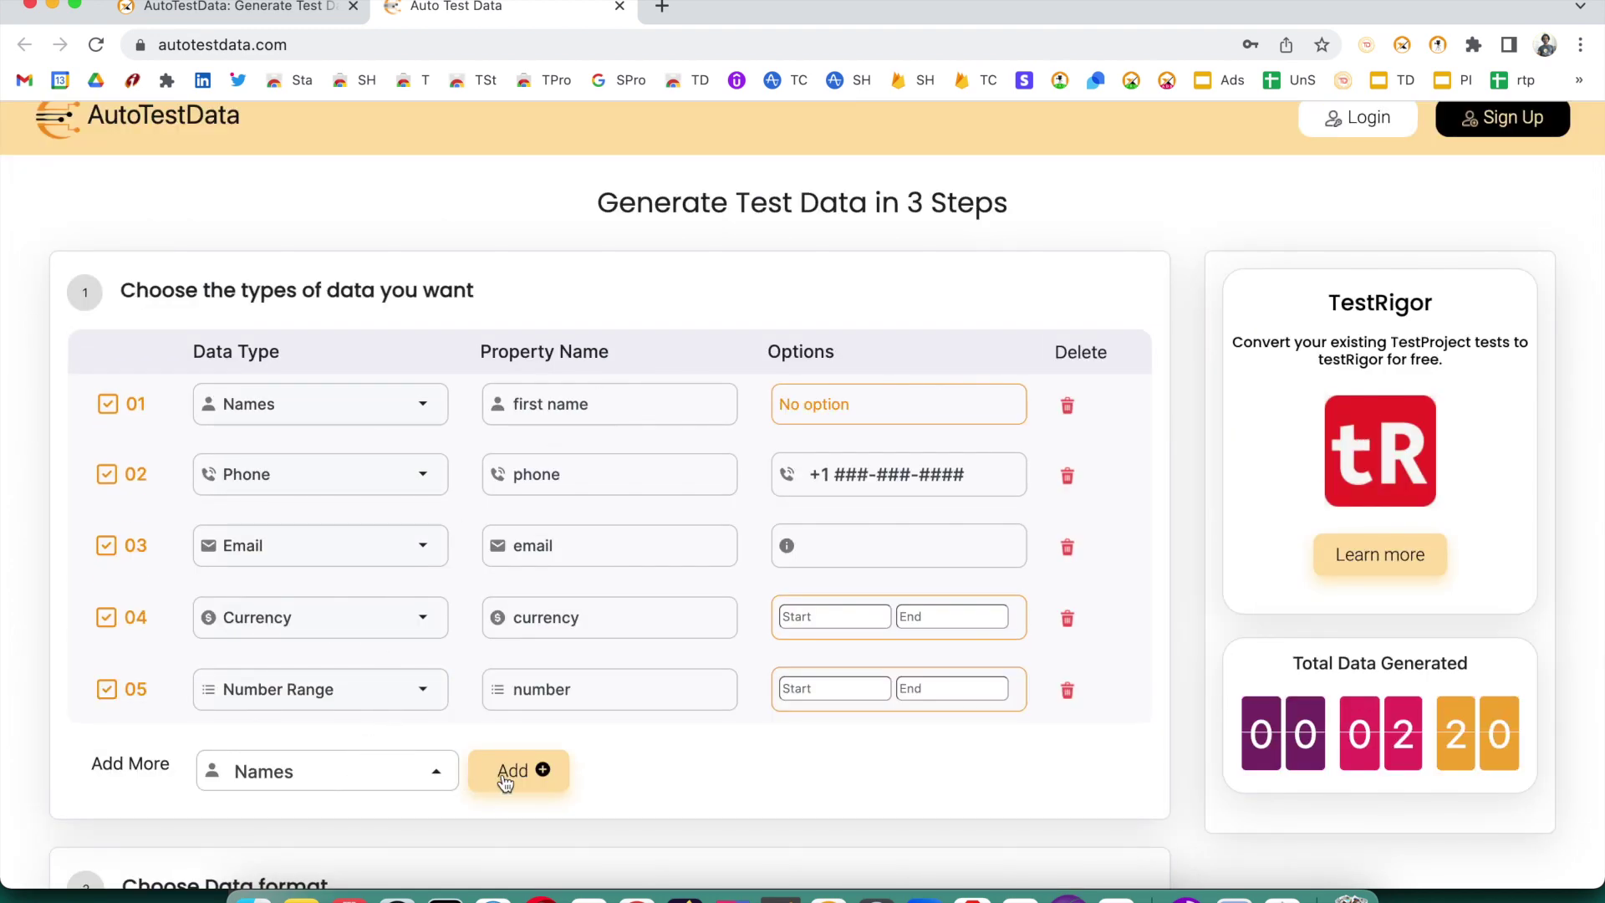
Append a new row 06 with Names as its data type.
{"action": "left_click", "coordinate": [441, 779]}
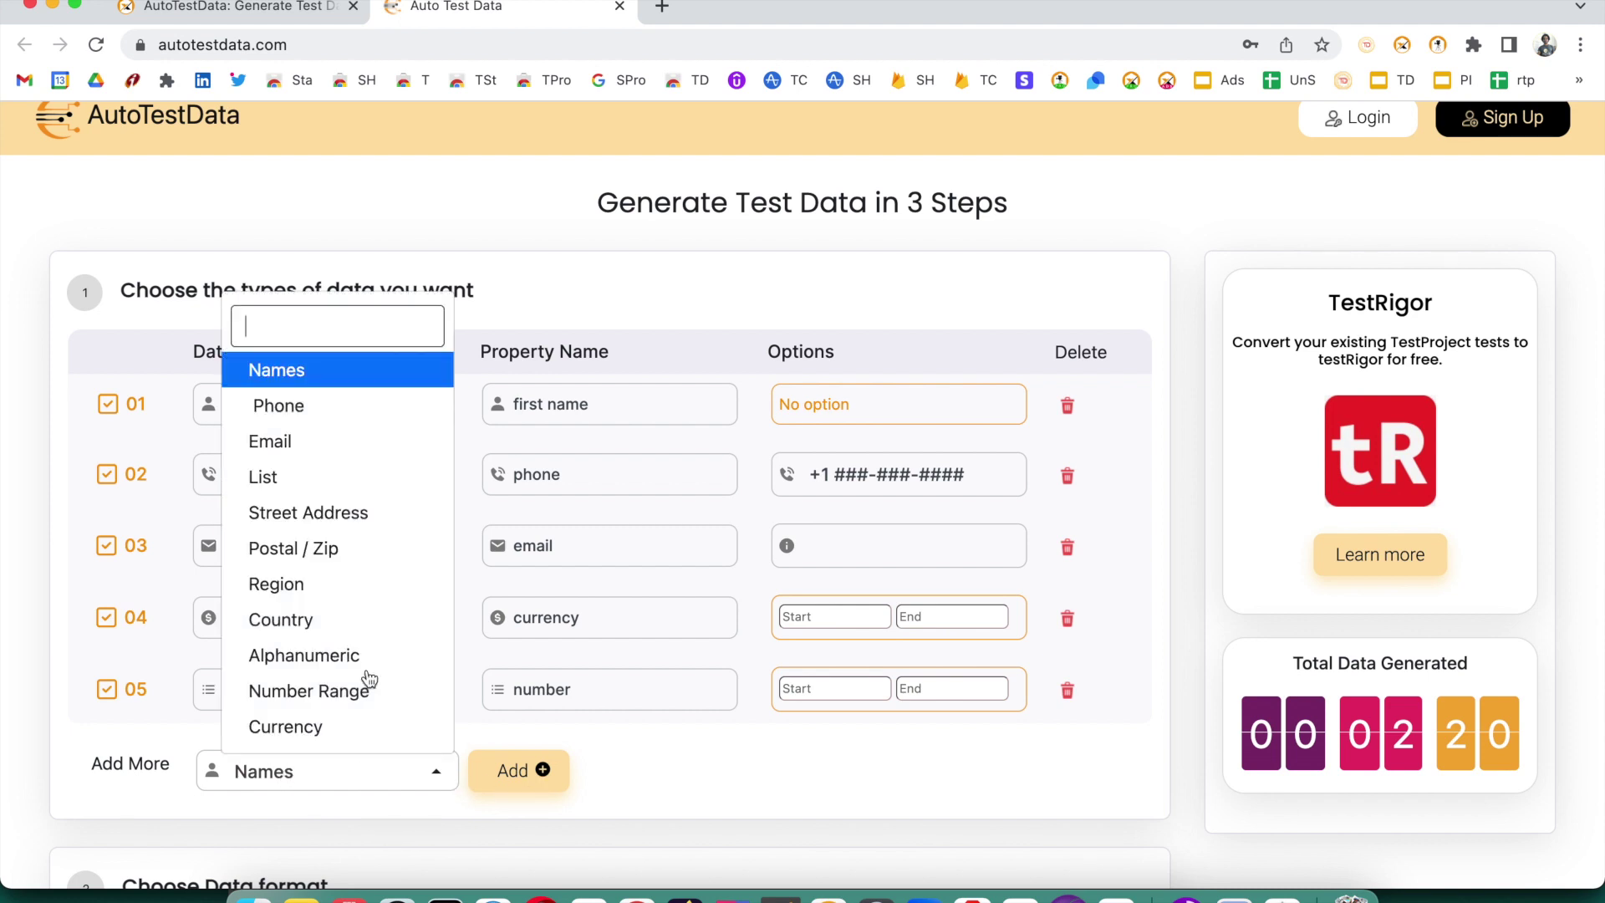
{"action": "left_click", "coordinate": [433, 780]}
{"action": "left_click", "coordinate": [519, 770]}
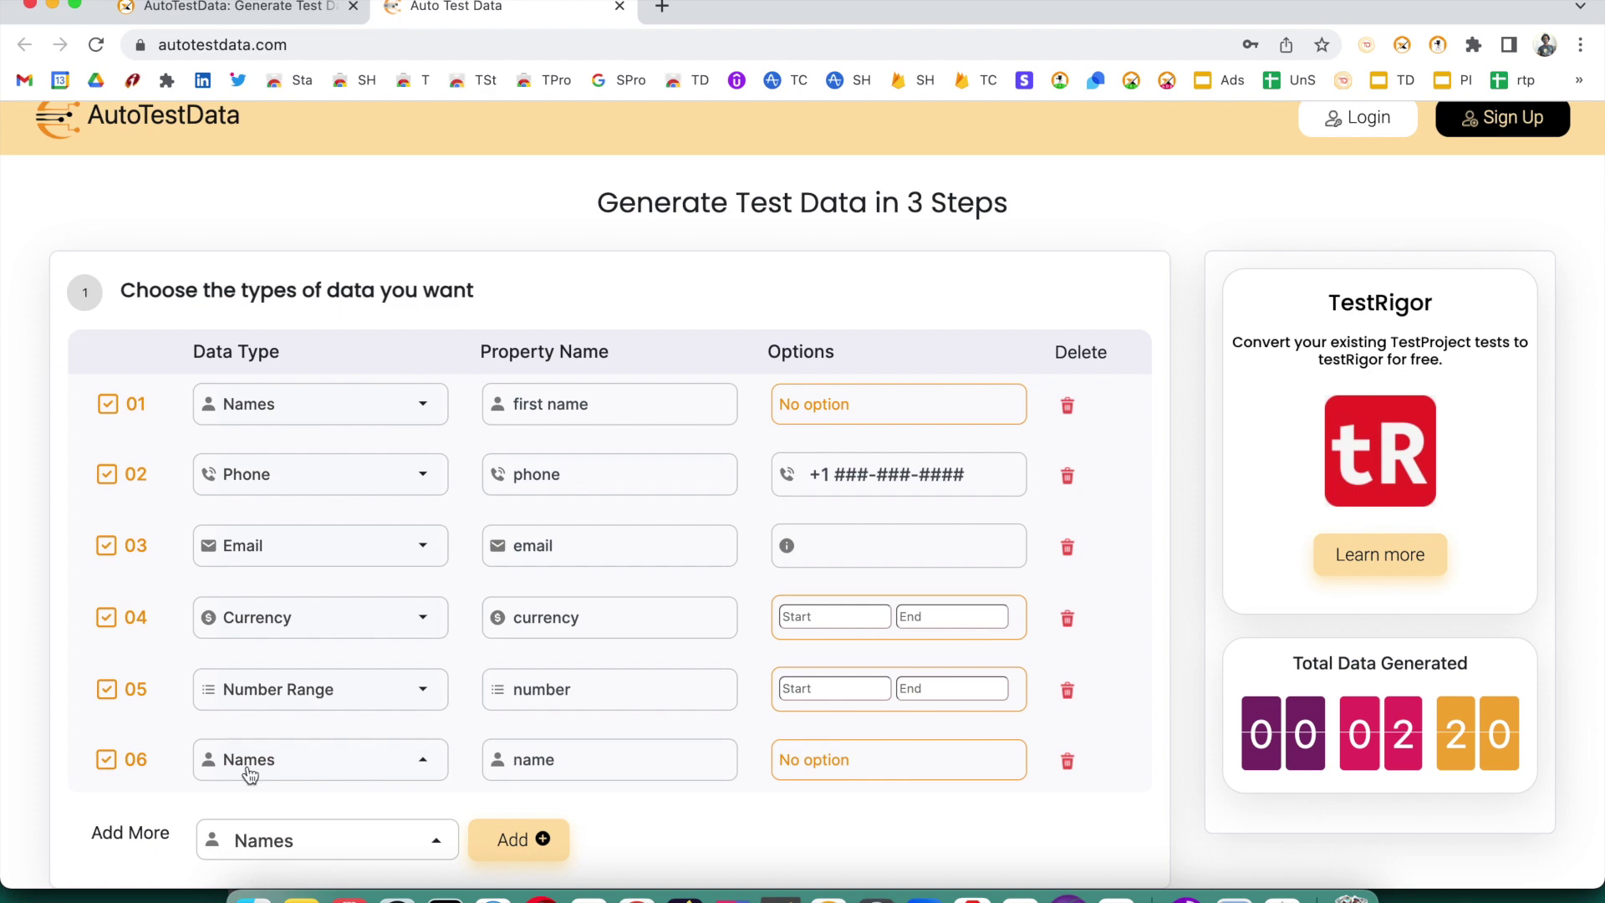
{"action": "left_click", "coordinate": [516, 760]}
Make row 06's property 'last name' and regenerate the JSON with that field.
{"action": "type", "text": "last"}
{"action": "scroll", "coordinate": [692, 805], "scroll_direction": "down", "scroll_amount": 1}
{"action": "scroll", "coordinate": [693, 795], "scroll_direction": "down", "scroll_amount": 10}
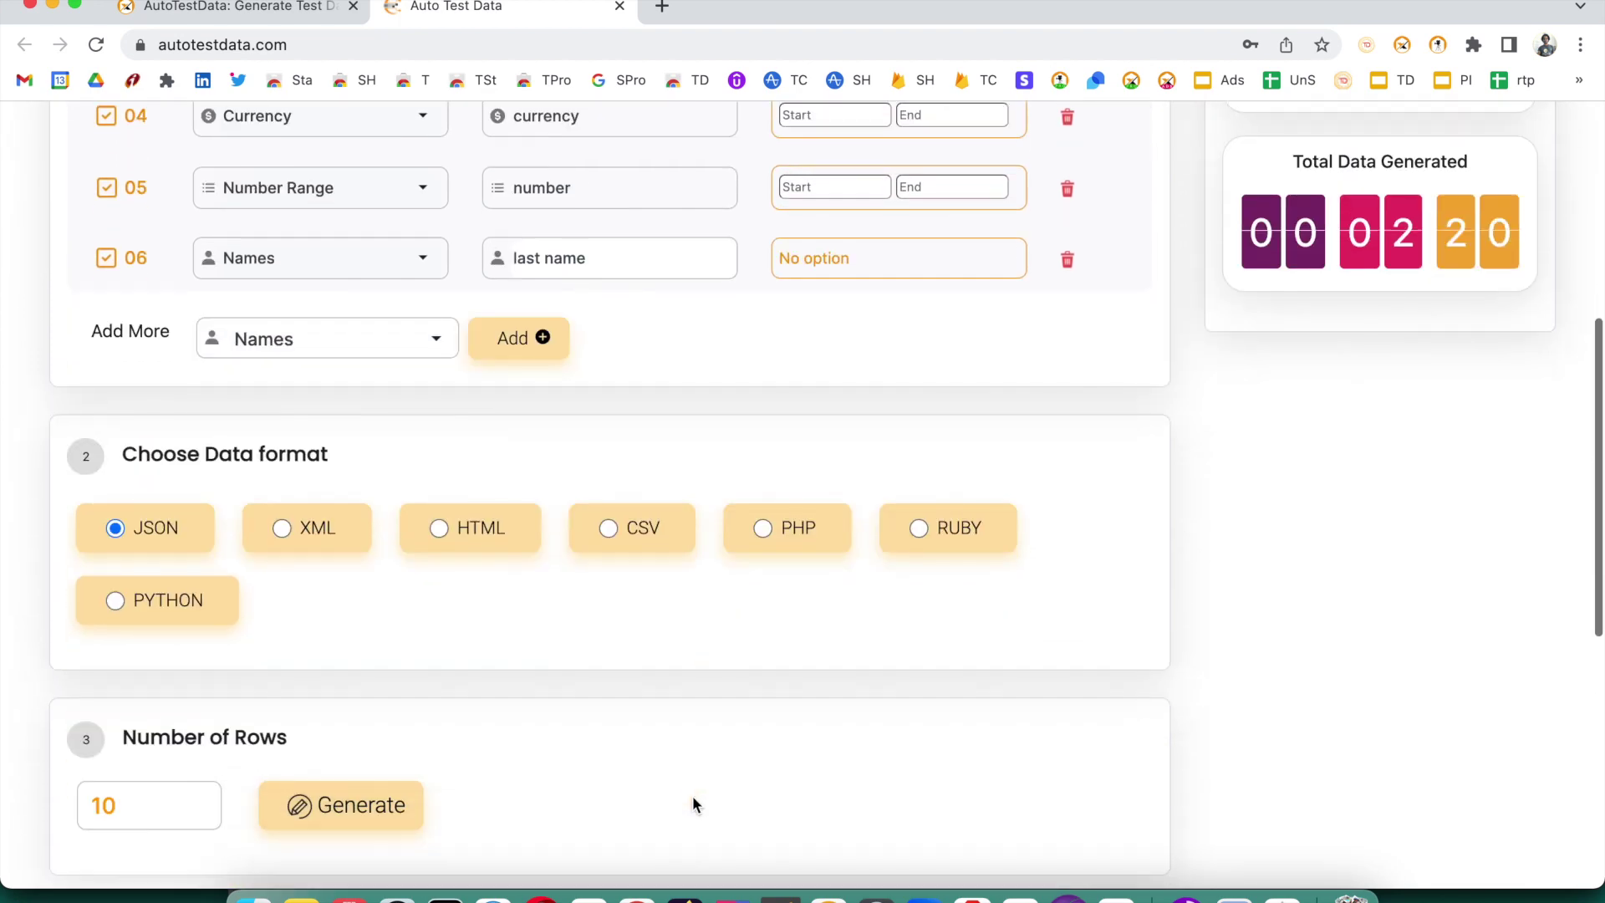
{"action": "left_click", "coordinate": [356, 421]}
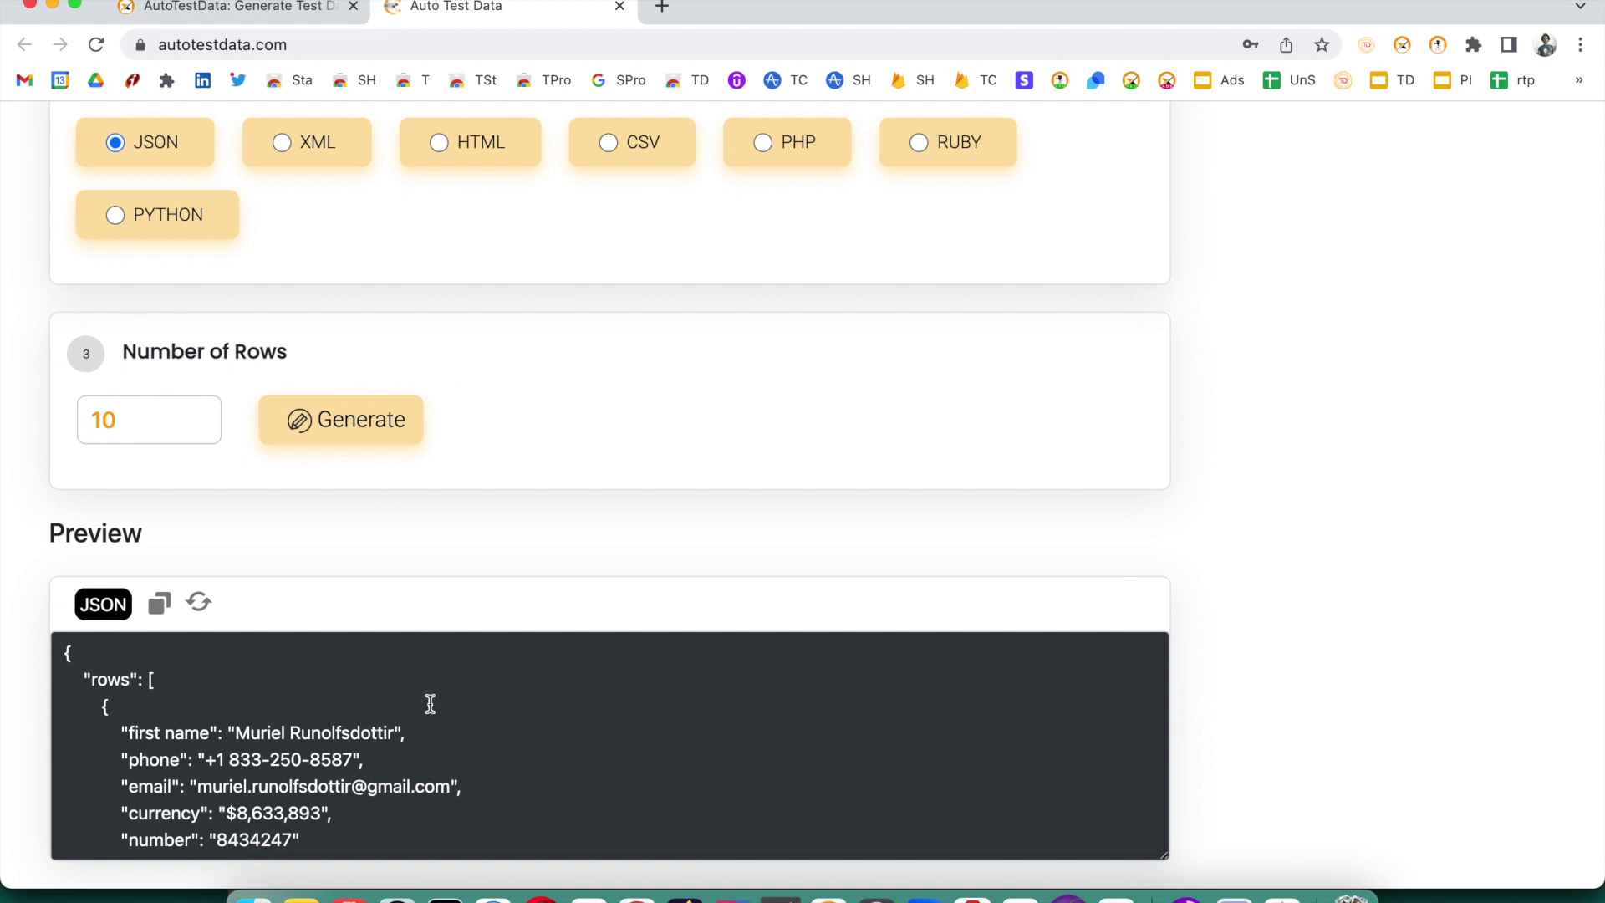
{"action": "scroll", "coordinate": [423, 719], "scroll_direction": "down", "scroll_amount": 3}
{"action": "scroll", "coordinate": [419, 720], "scroll_direction": "up", "scroll_amount": 2}
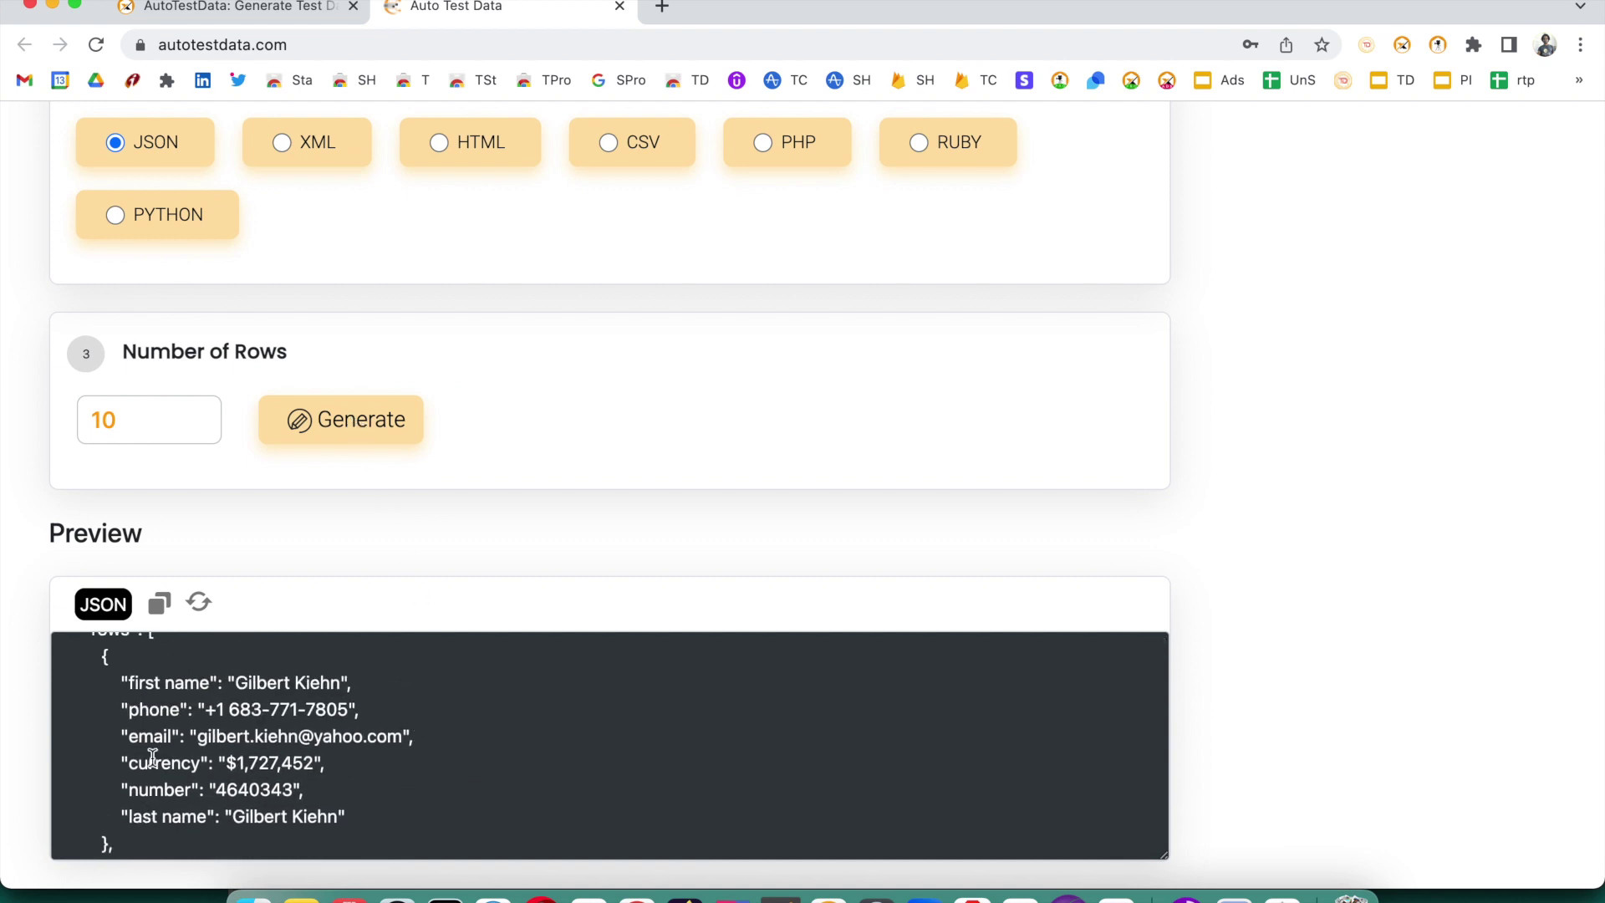
{"action": "scroll", "coordinate": [406, 514], "scroll_direction": "up", "scroll_amount": 12}
{"action": "scroll", "coordinate": [407, 519], "scroll_direction": "down", "scroll_amount": 2}
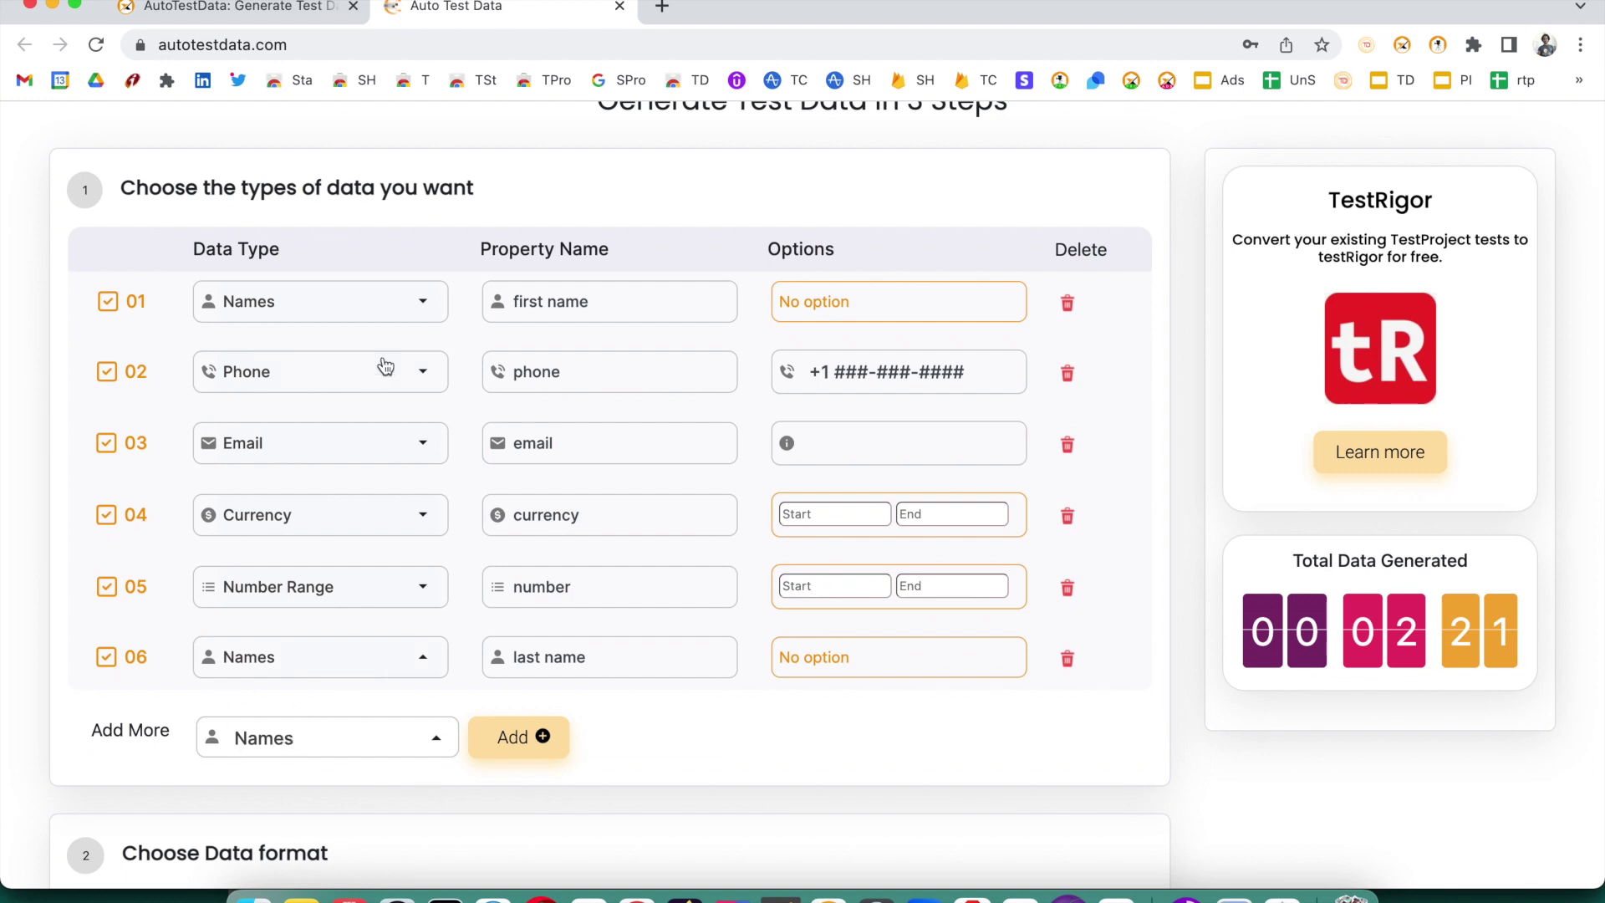
Rename row 03 to 'official email' and add a row 07 Email named 'personal email'.
{"action": "left_click", "coordinate": [555, 440]}
{"action": "type", "text": "official"}
{"action": "scroll", "coordinate": [483, 639], "scroll_direction": "down", "scroll_amount": 2}
{"action": "left_click", "coordinate": [434, 639]}
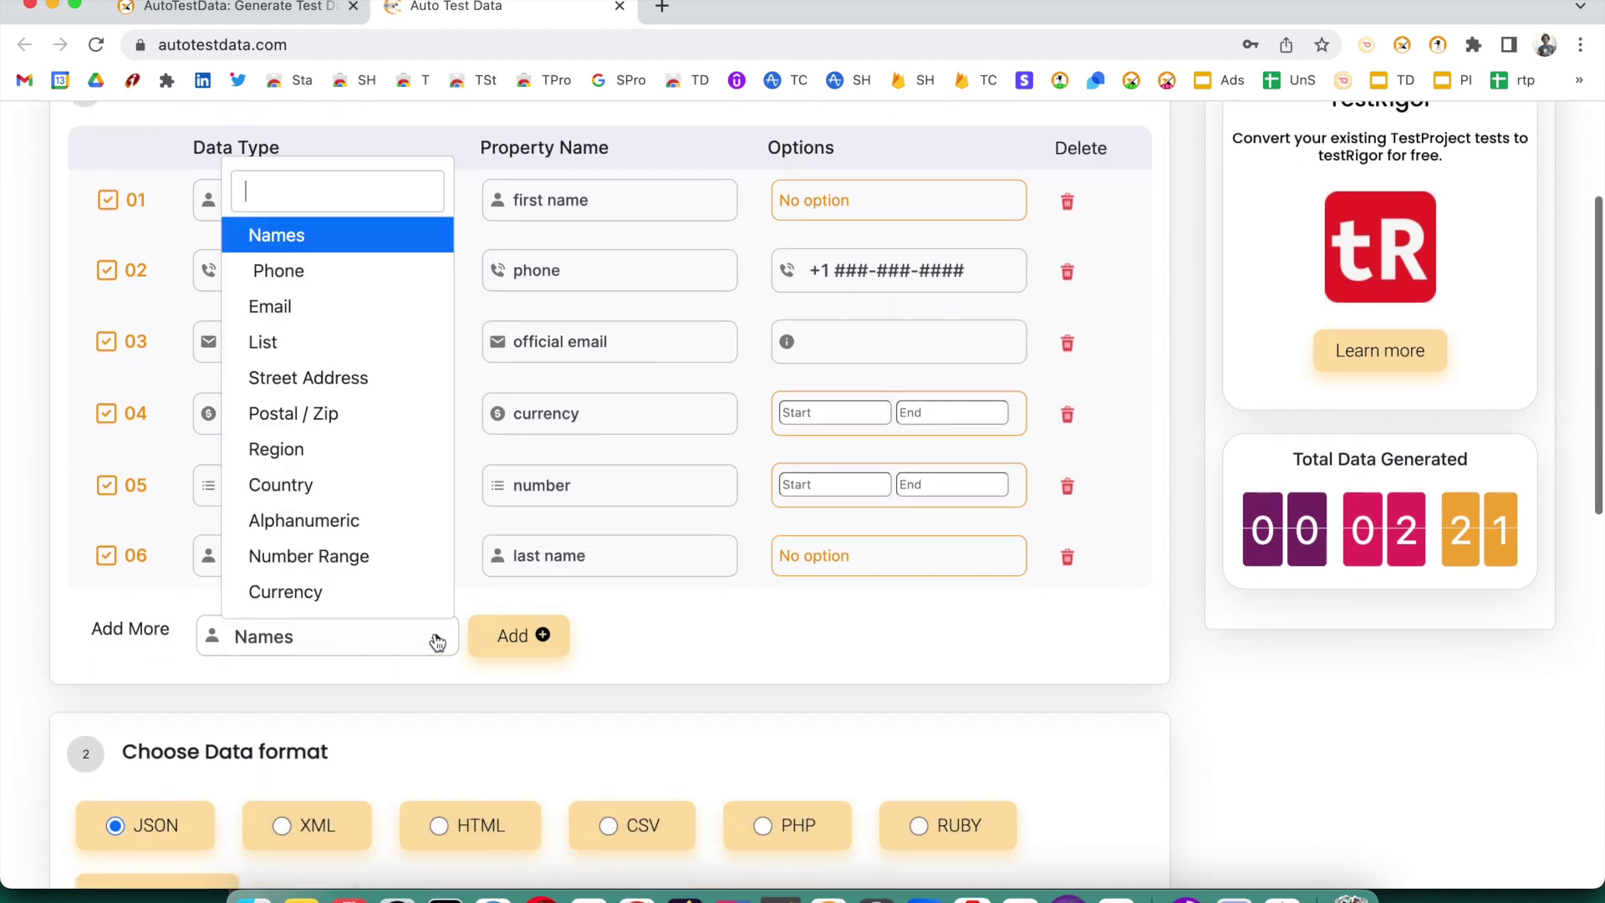
{"action": "left_click", "coordinate": [313, 306]}
{"action": "left_click", "coordinate": [508, 636]}
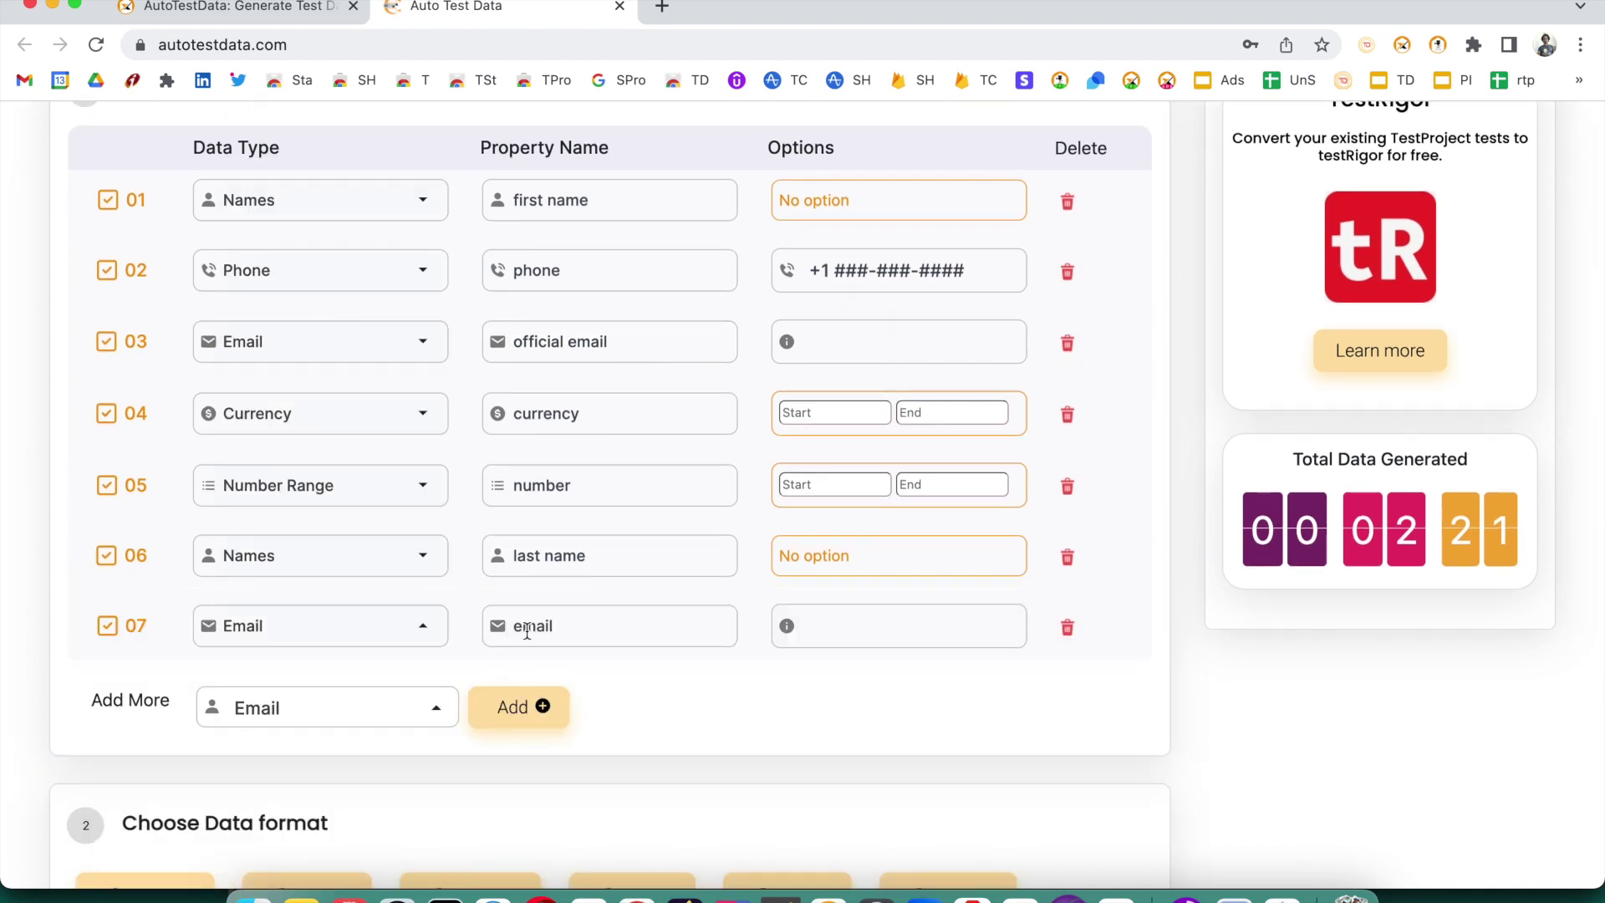
{"action": "type", "text": "sonal"}
Set Number of Rows to 100.
{"action": "scroll", "coordinate": [657, 708], "scroll_direction": "down", "scroll_amount": 1}
{"action": "scroll", "coordinate": [657, 714], "scroll_direction": "down", "scroll_amount": 10}
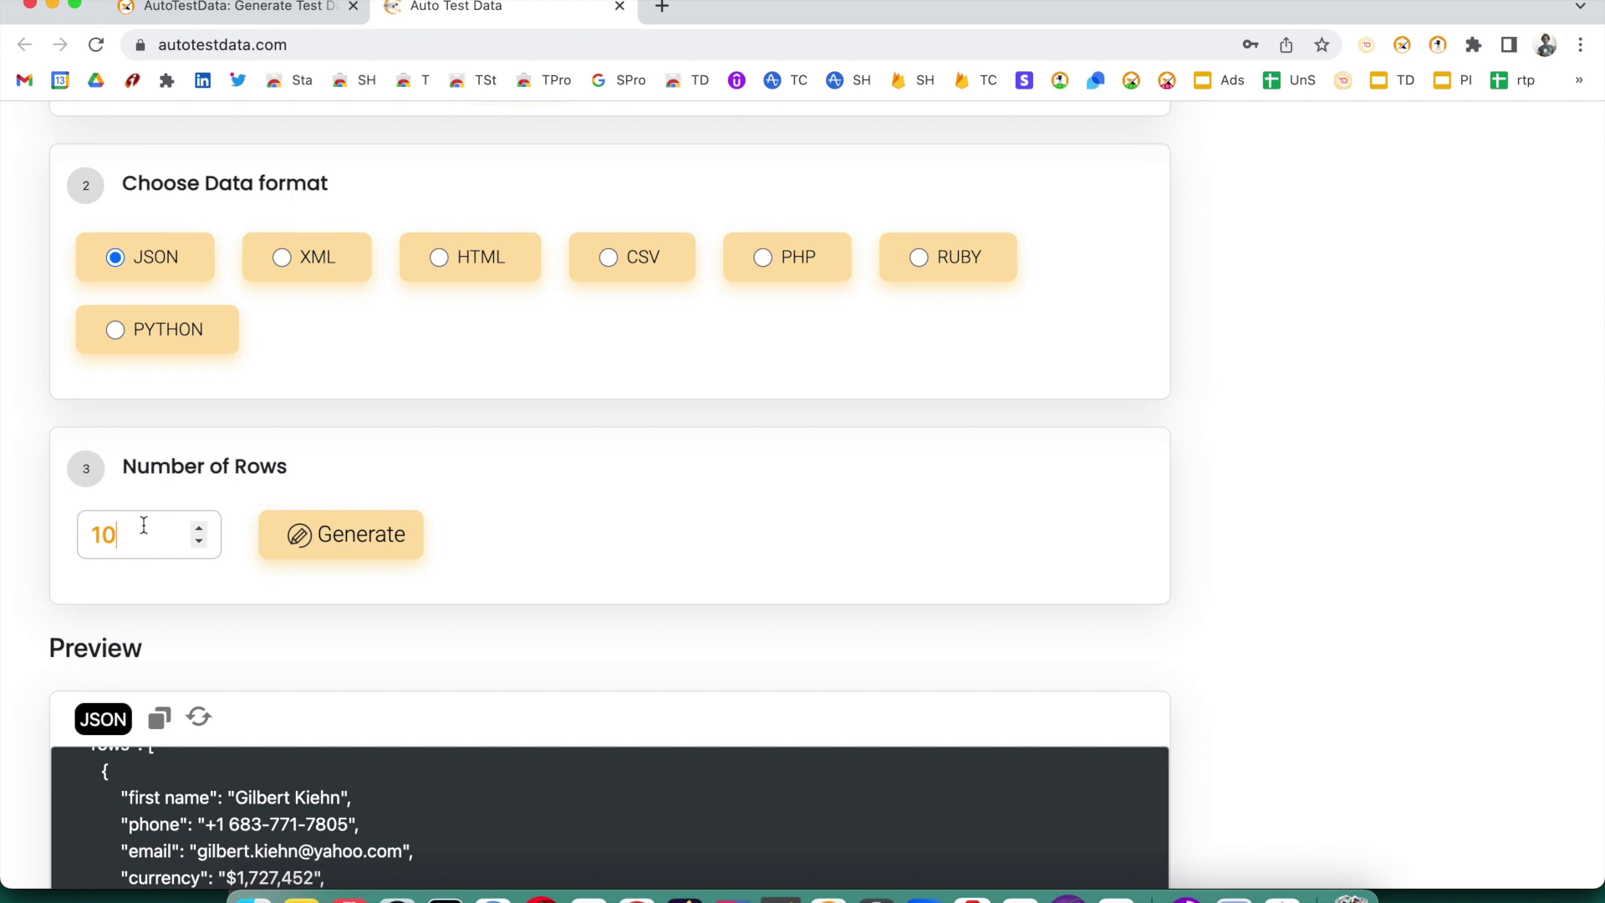
{"action": "type", "text": "0"}
Generate 100 JSON records and scroll the preview to check both email fields.
{"action": "left_click", "coordinate": [340, 545]}
{"action": "scroll", "coordinate": [330, 632], "scroll_direction": "down", "scroll_amount": 2}
{"action": "scroll", "coordinate": [326, 628], "scroll_direction": "up", "scroll_amount": 2}
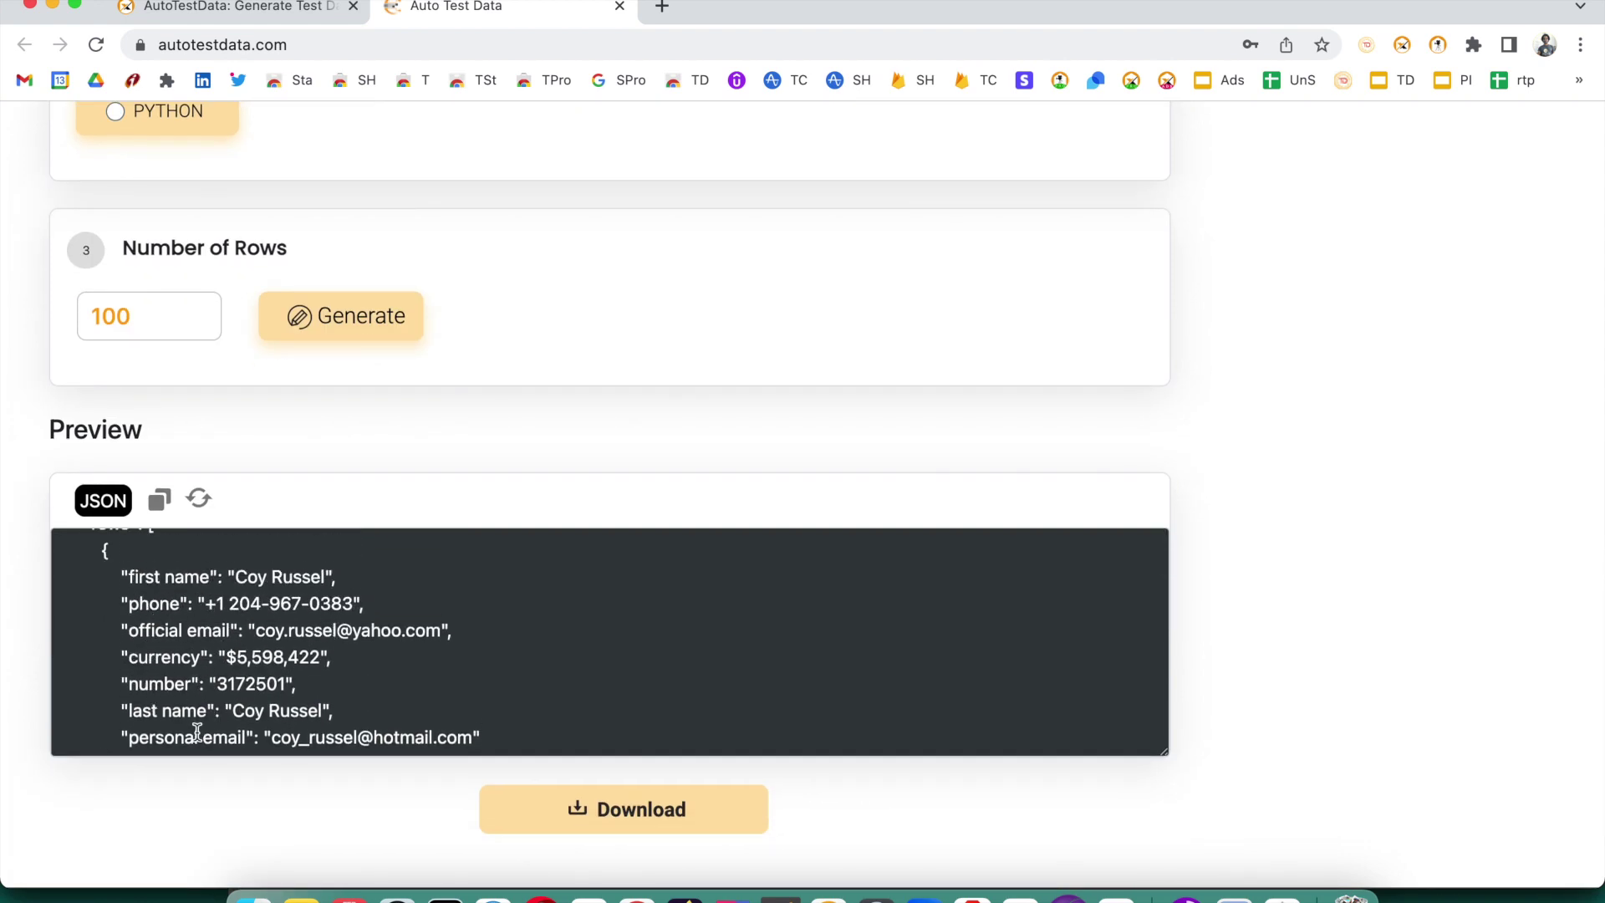
{"action": "scroll", "coordinate": [242, 731], "scroll_direction": "down", "scroll_amount": 3}
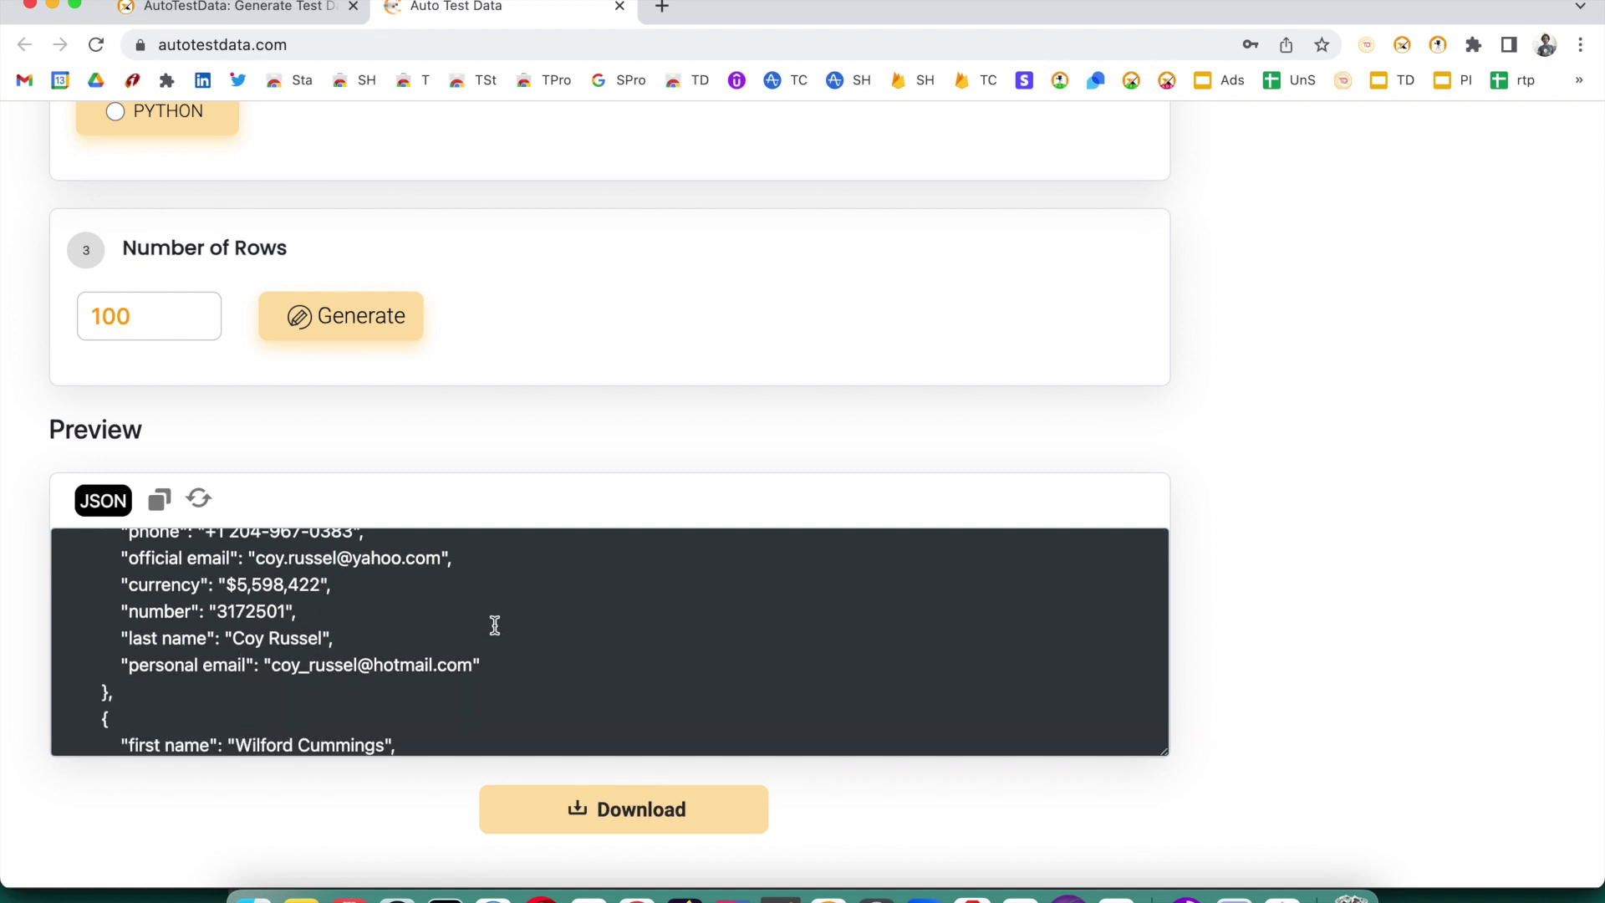
{"action": "scroll", "coordinate": [495, 625], "scroll_direction": "down", "scroll_amount": 5}
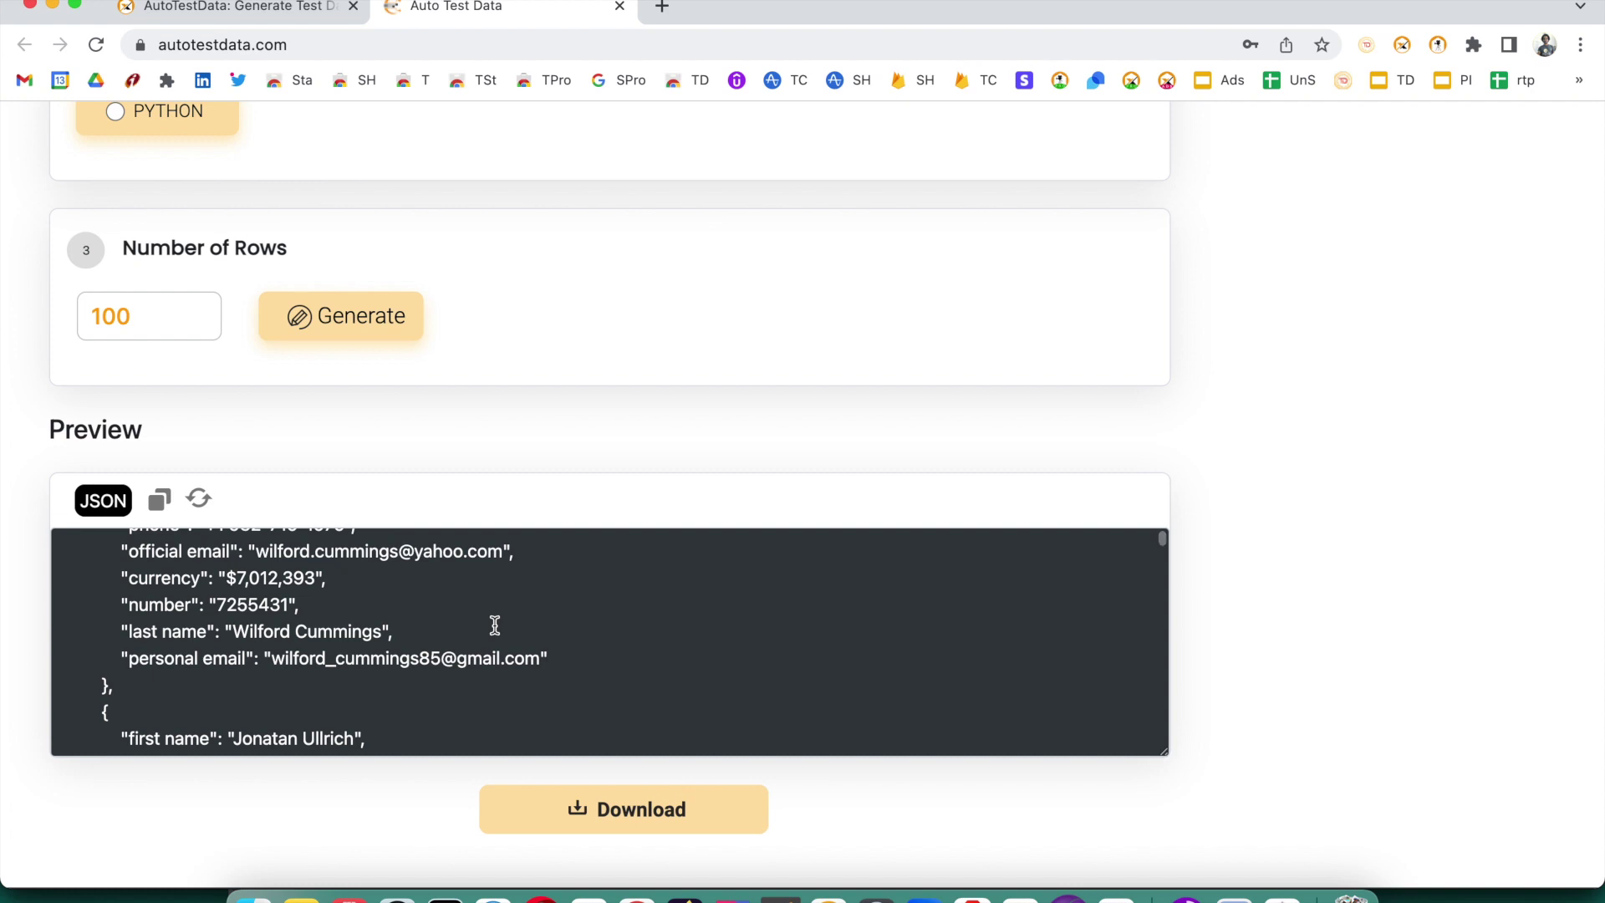
{"action": "scroll", "coordinate": [494, 626], "scroll_direction": "up", "scroll_amount": 10}
{"action": "scroll", "coordinate": [573, 401], "scroll_direction": "up", "scroll_amount": 15}
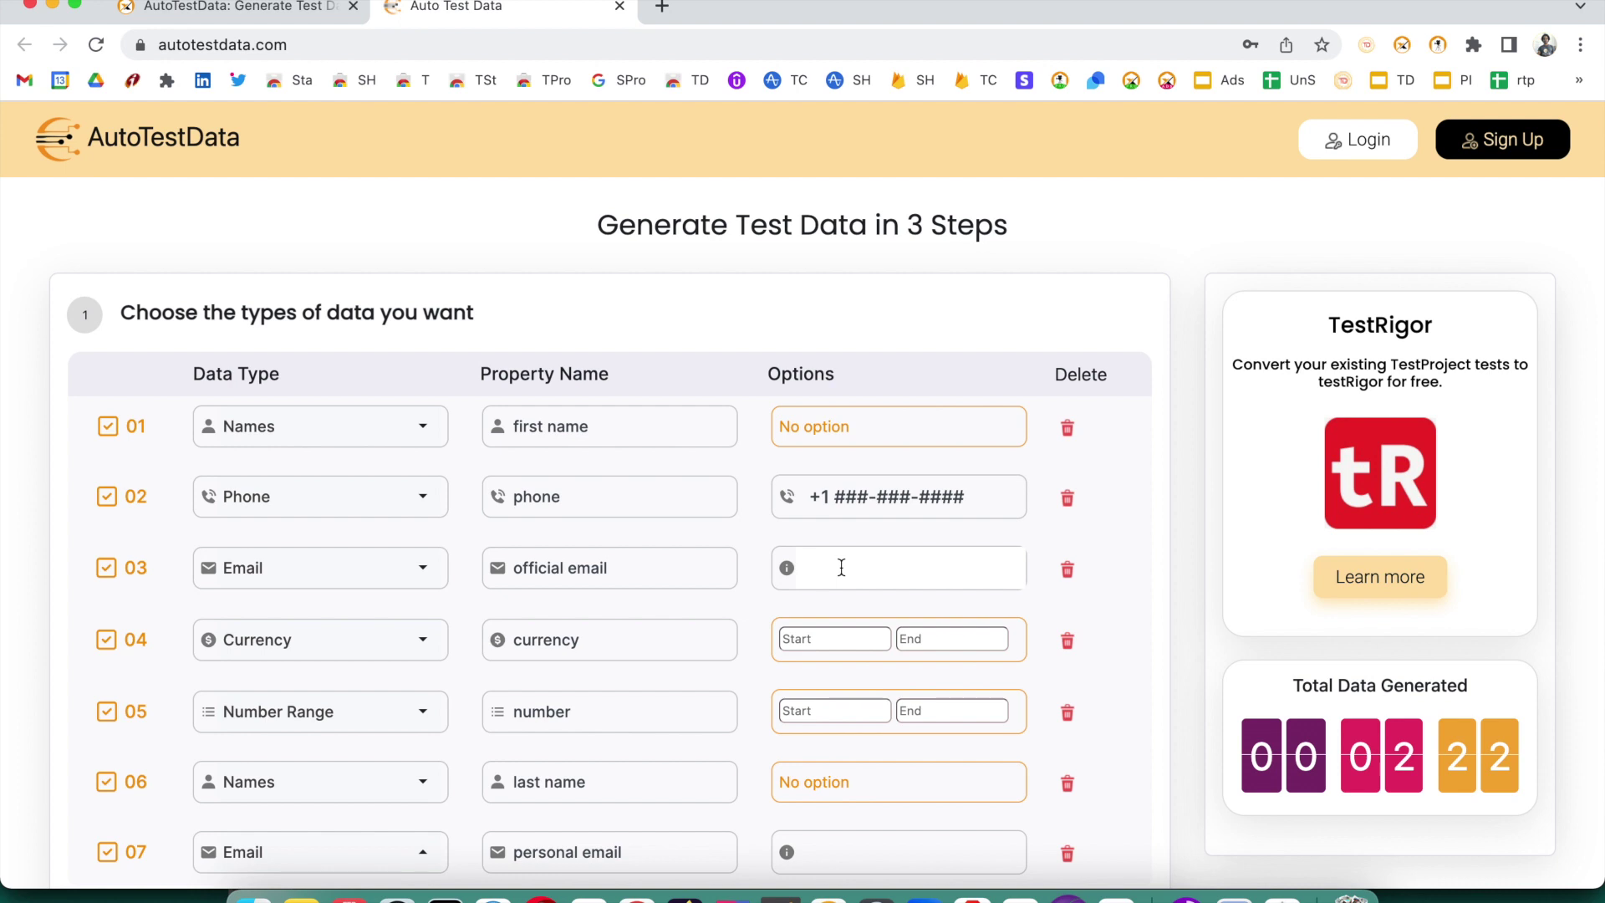
Enter gmail.com, hotmail.com, yahoo.com as official email domains, then trim them to yahoo.com only.
{"action": "mouse_move", "coordinate": [789, 570]}
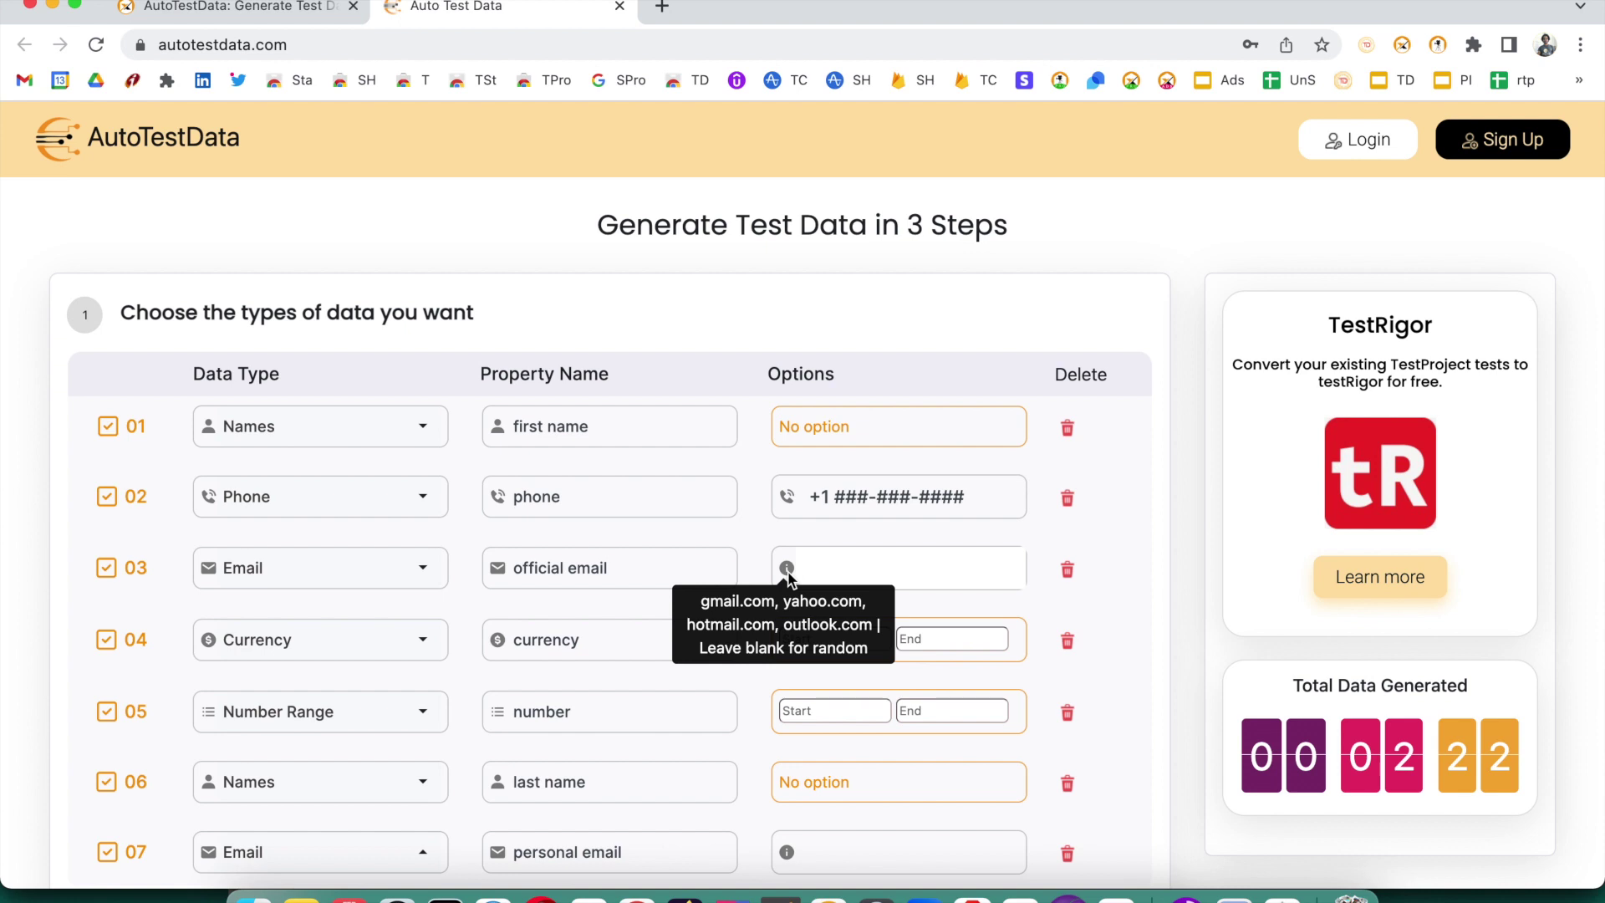
{"action": "type", "text": "gmail.com"}
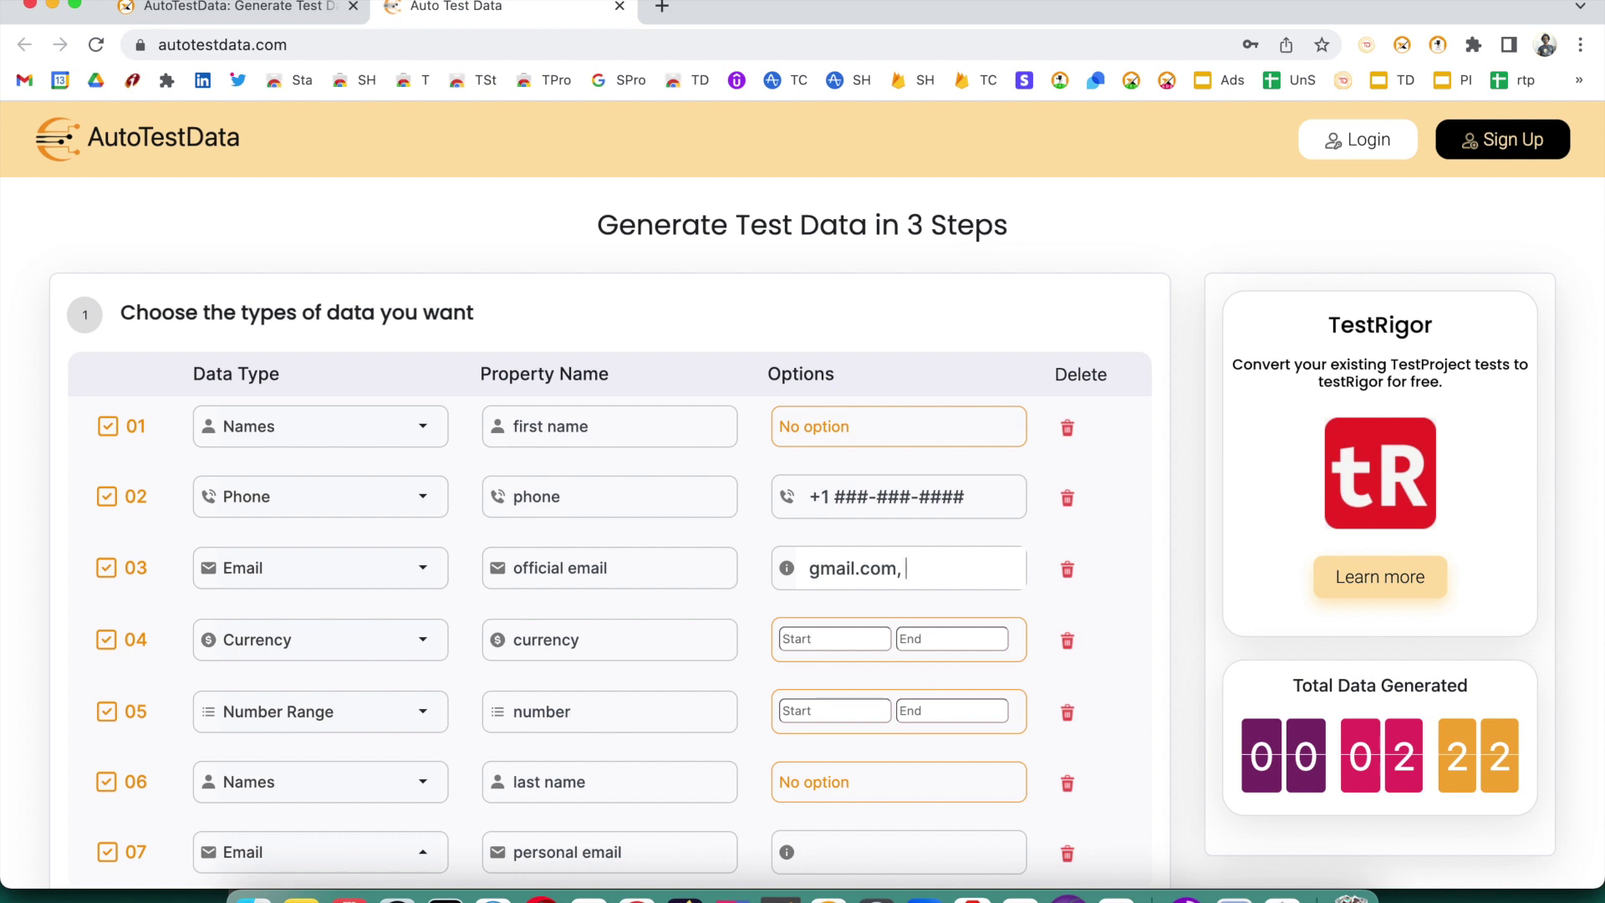
{"action": "type", "text": ", sele"}
{"action": "key", "text": "BackSpace"}
{"action": "key", "text": "BackSpace"}
{"action": "key", "text": "BackSpace"}
{"action": "key", "text": "BackSpace"}
{"action": "type", "text": "hotmail.com, ya"}
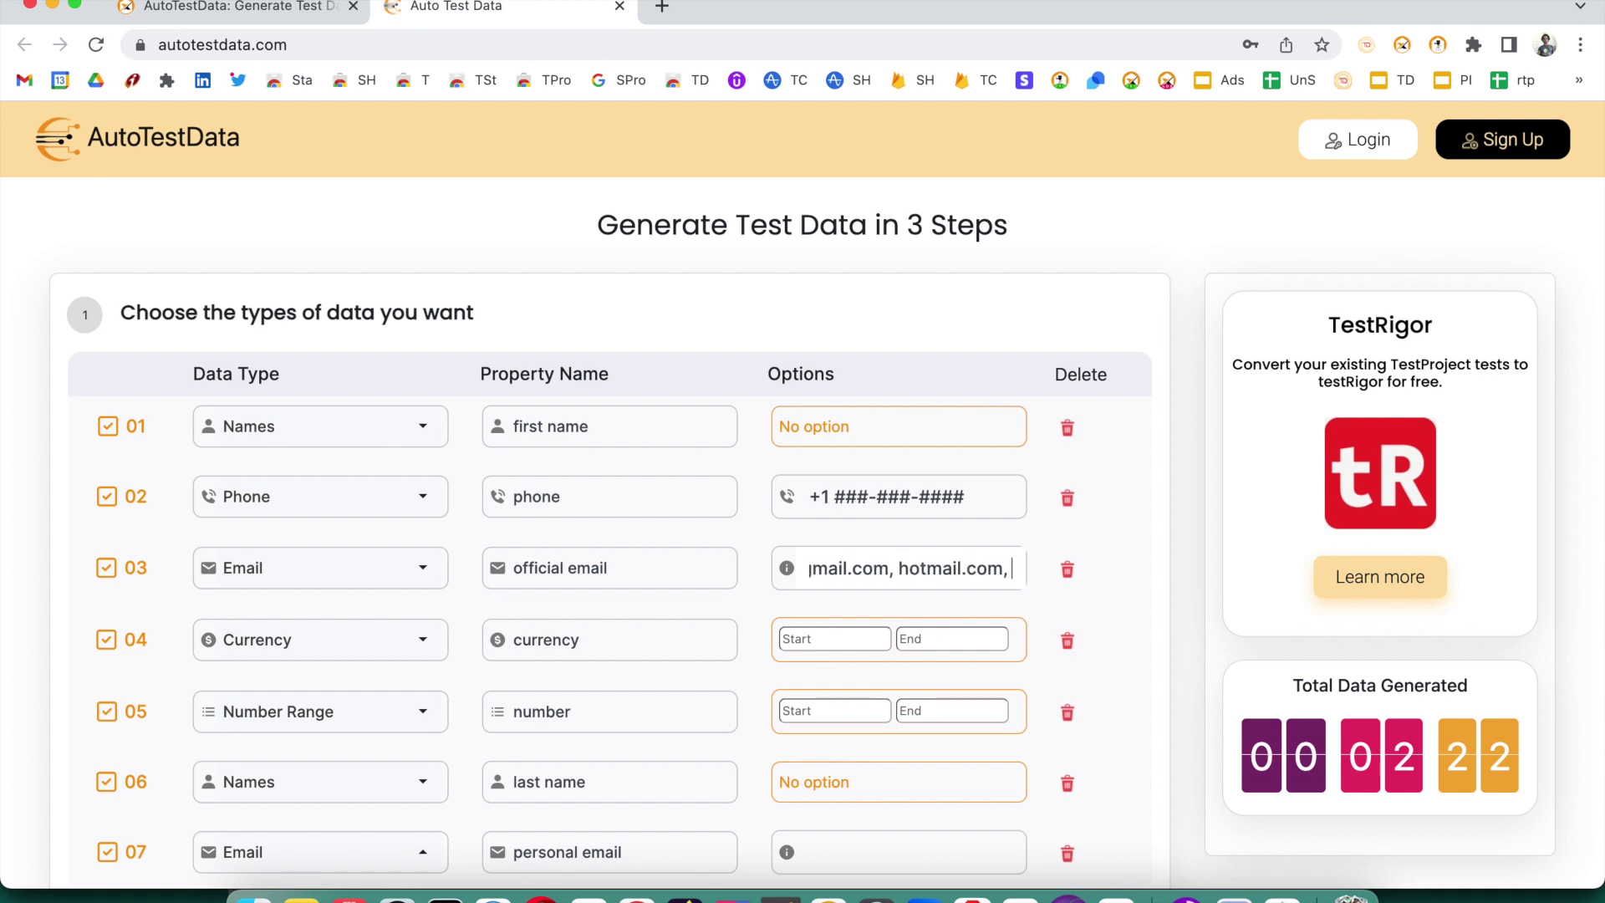
{"action": "type", "text": "hoo"}
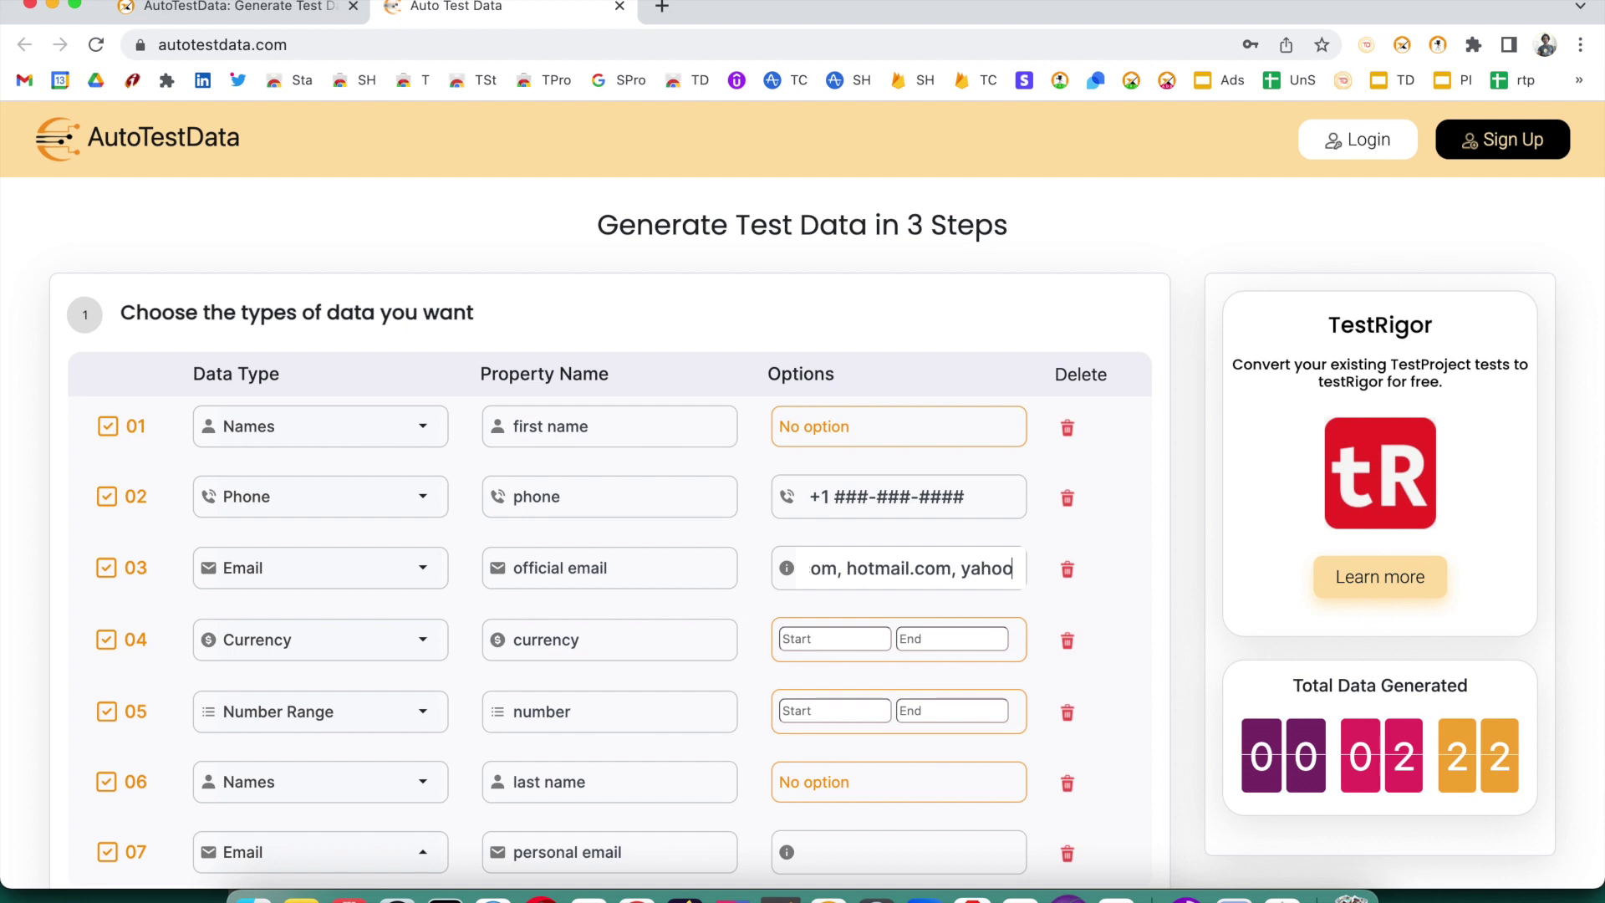
{"action": "type", "text": ".com"}
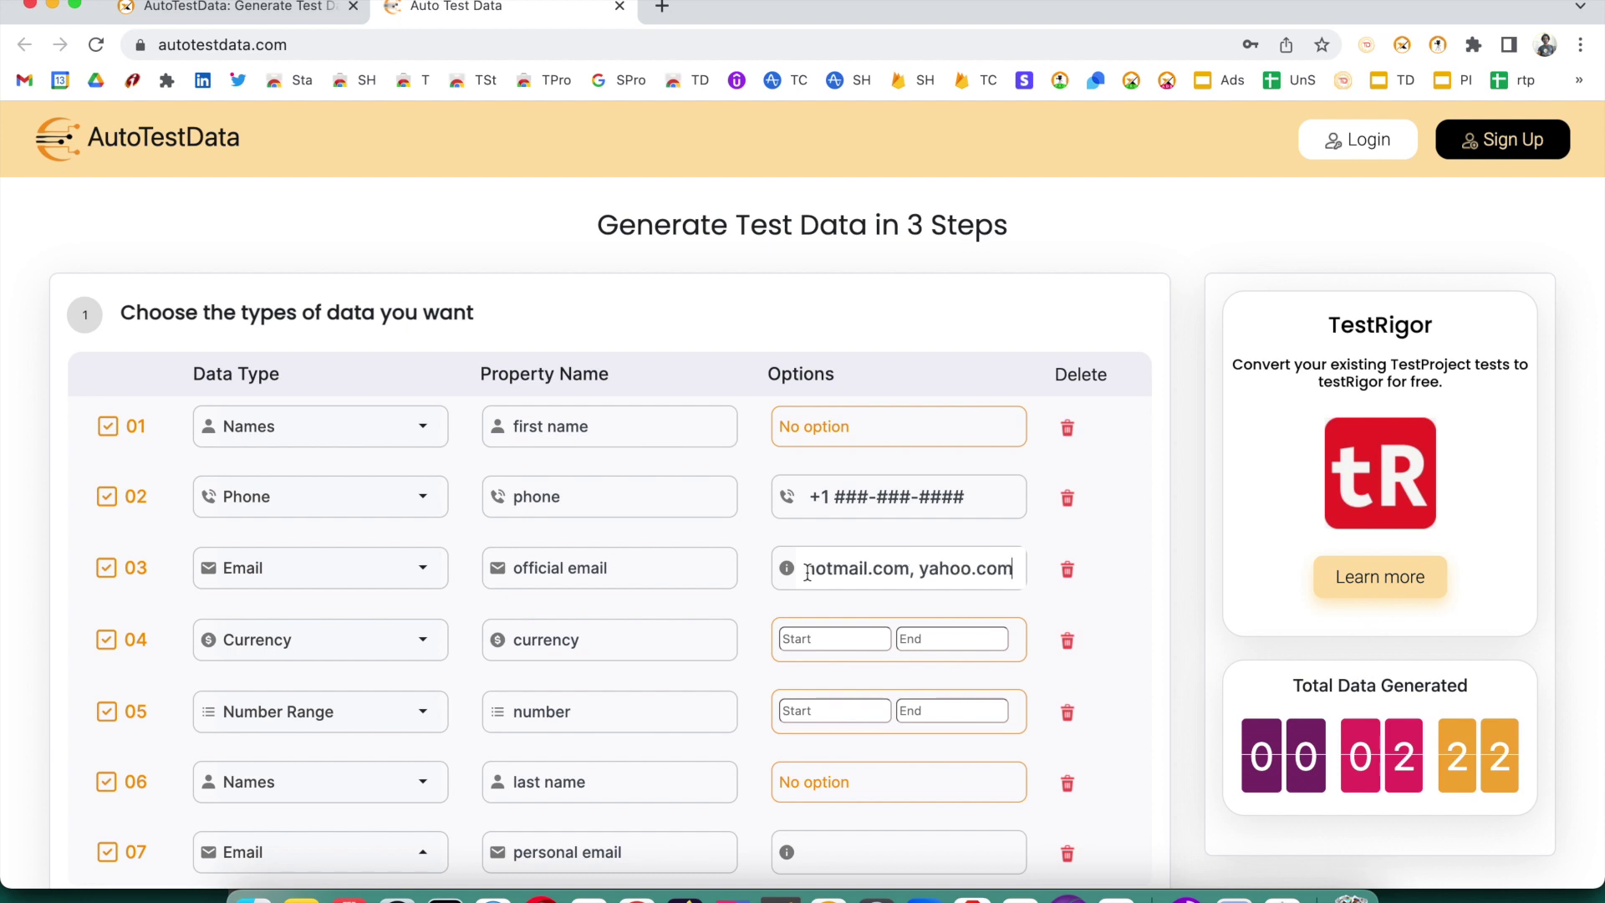
{"action": "left_click_drag", "start_coordinate": [921, 571], "coordinate": [809, 569]}
{"action": "key", "text": "BackSpace"}
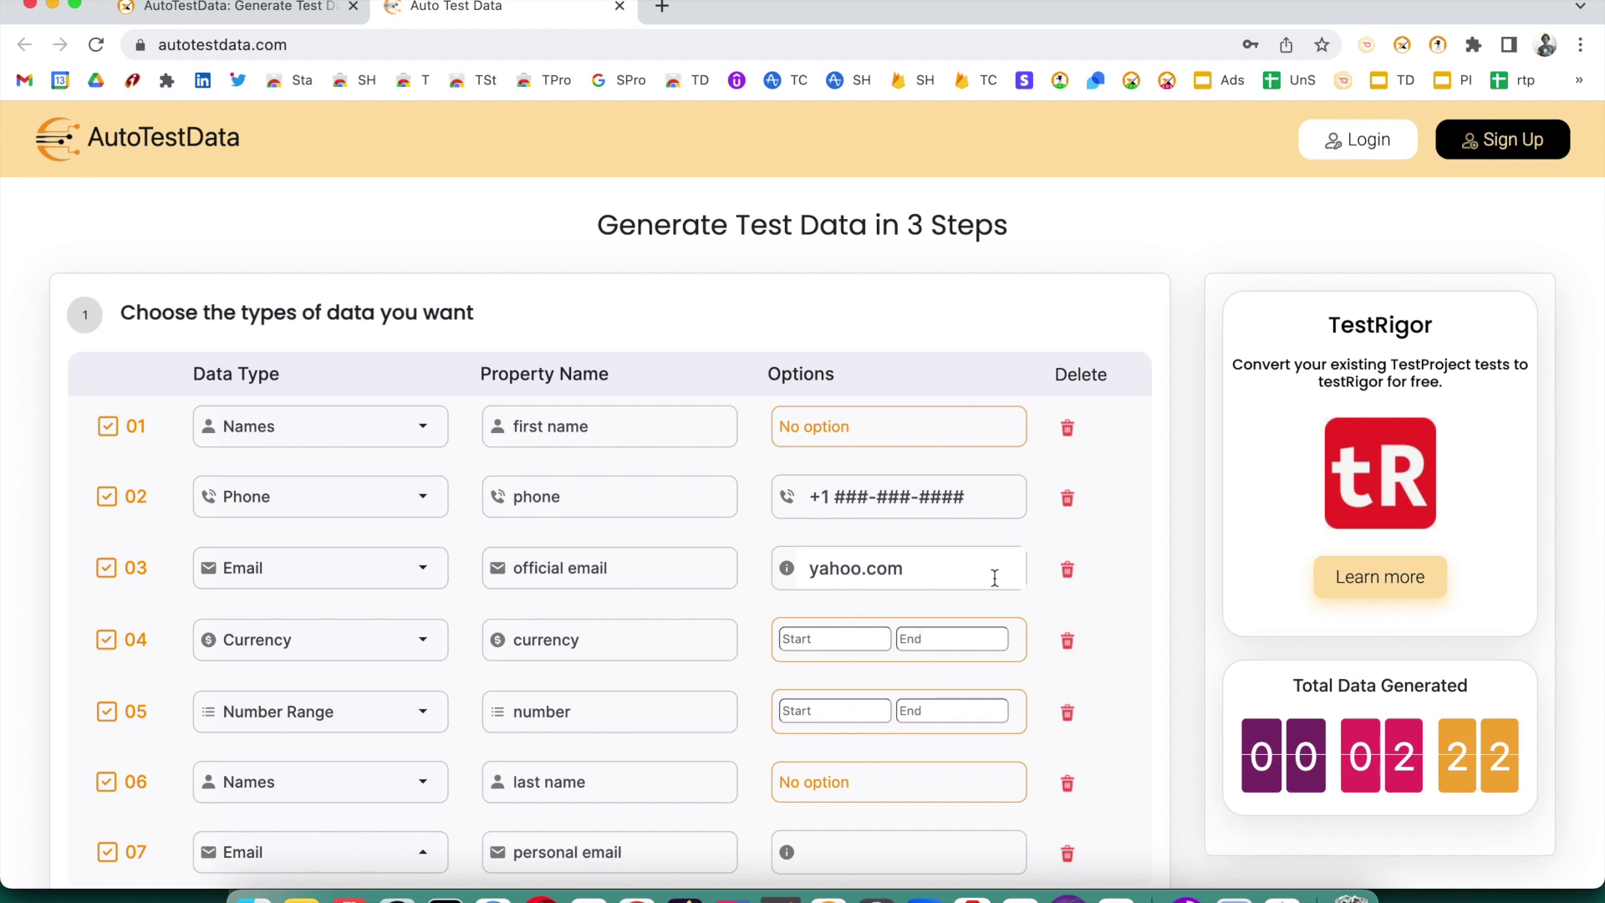
{"action": "scroll", "coordinate": [1015, 684], "scroll_direction": "down", "scroll_amount": 2}
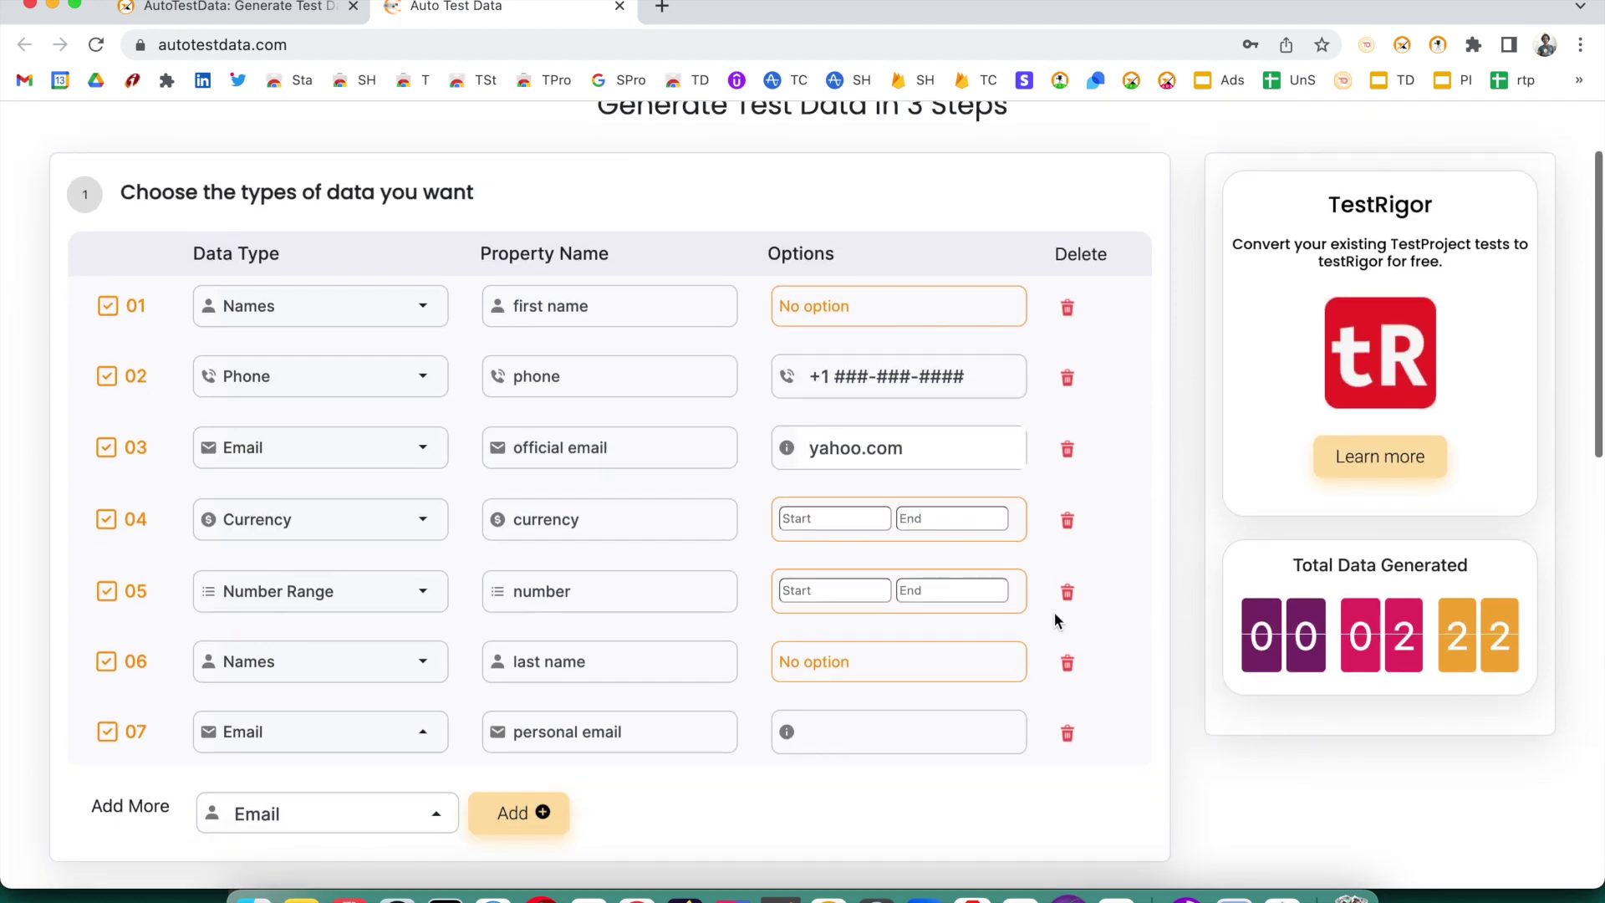
Delete the last name, personal email and number range rows, leaving four fields.
{"action": "left_click", "coordinate": [1069, 663]}
{"action": "left_click", "coordinate": [1069, 662]}
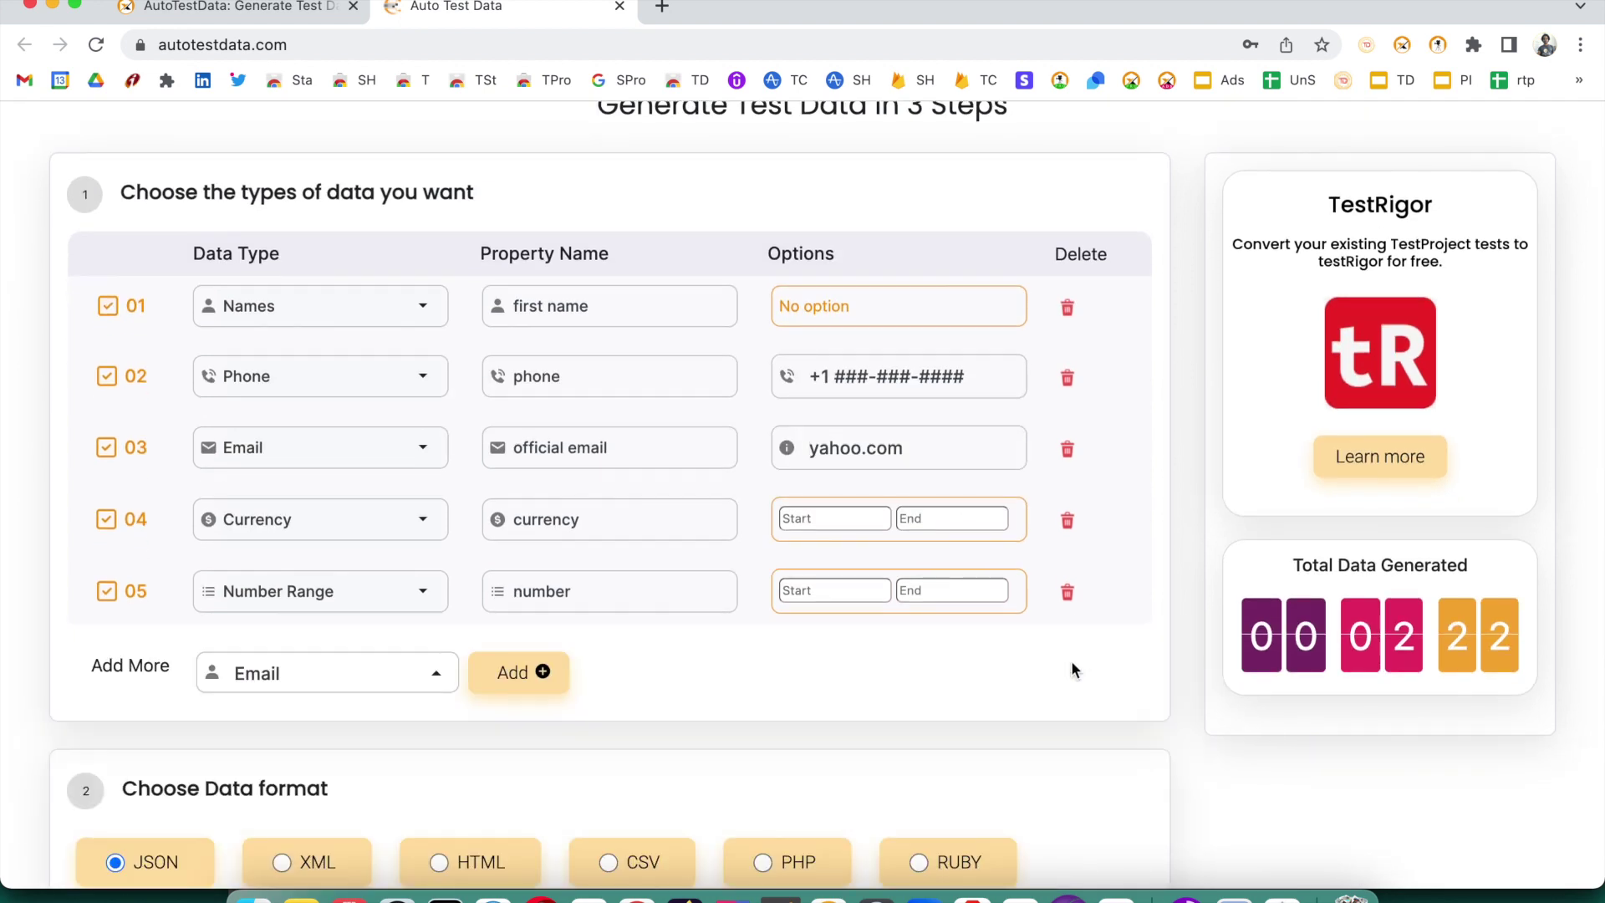
{"action": "left_click", "coordinate": [1068, 591]}
Regenerate the JSON test data from the four remaining rows and scroll through the preview.
{"action": "scroll", "coordinate": [451, 716], "scroll_direction": "down", "scroll_amount": 3}
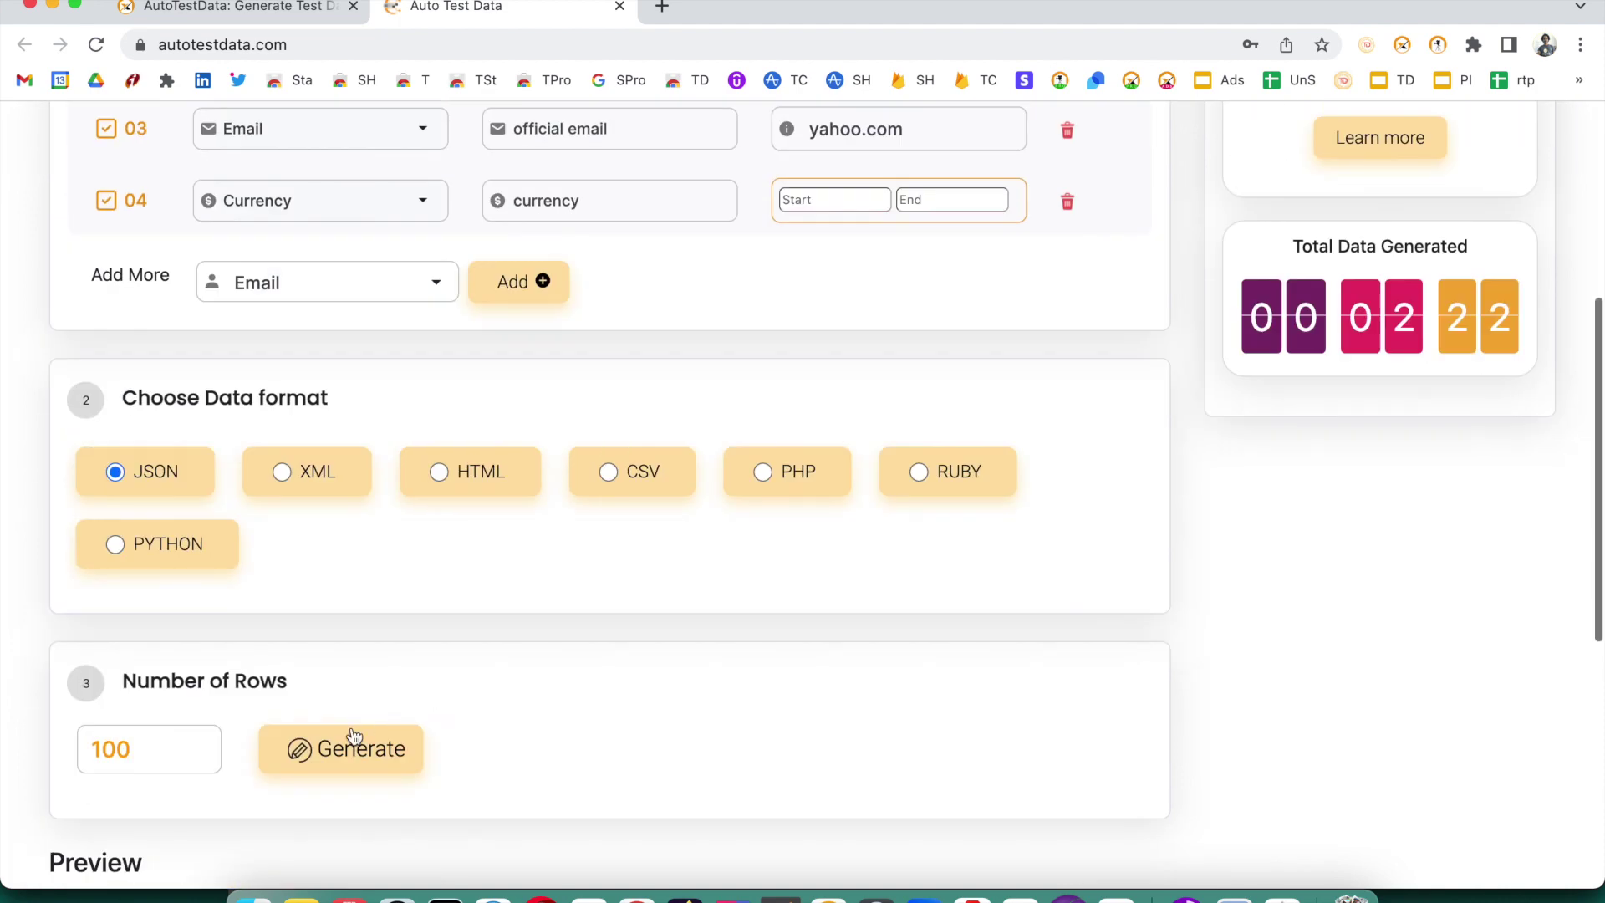
{"action": "left_click", "coordinate": [347, 760]}
{"action": "scroll", "coordinate": [347, 760], "scroll_direction": "down", "scroll_amount": 10}
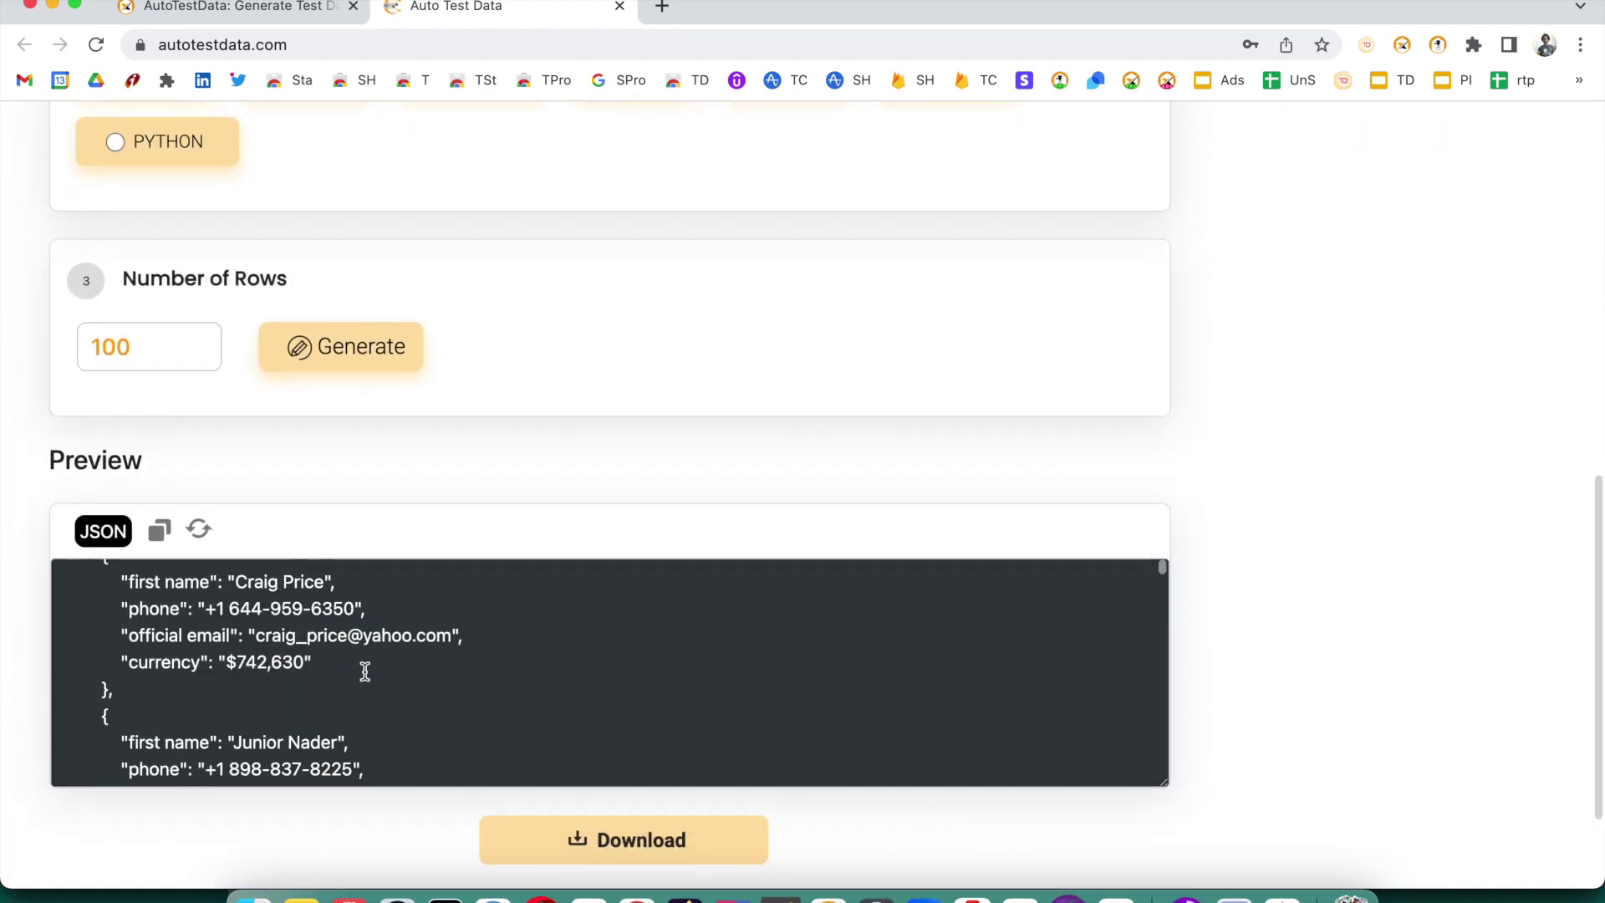
{"action": "scroll", "coordinate": [365, 638], "scroll_direction": "down", "scroll_amount": 3}
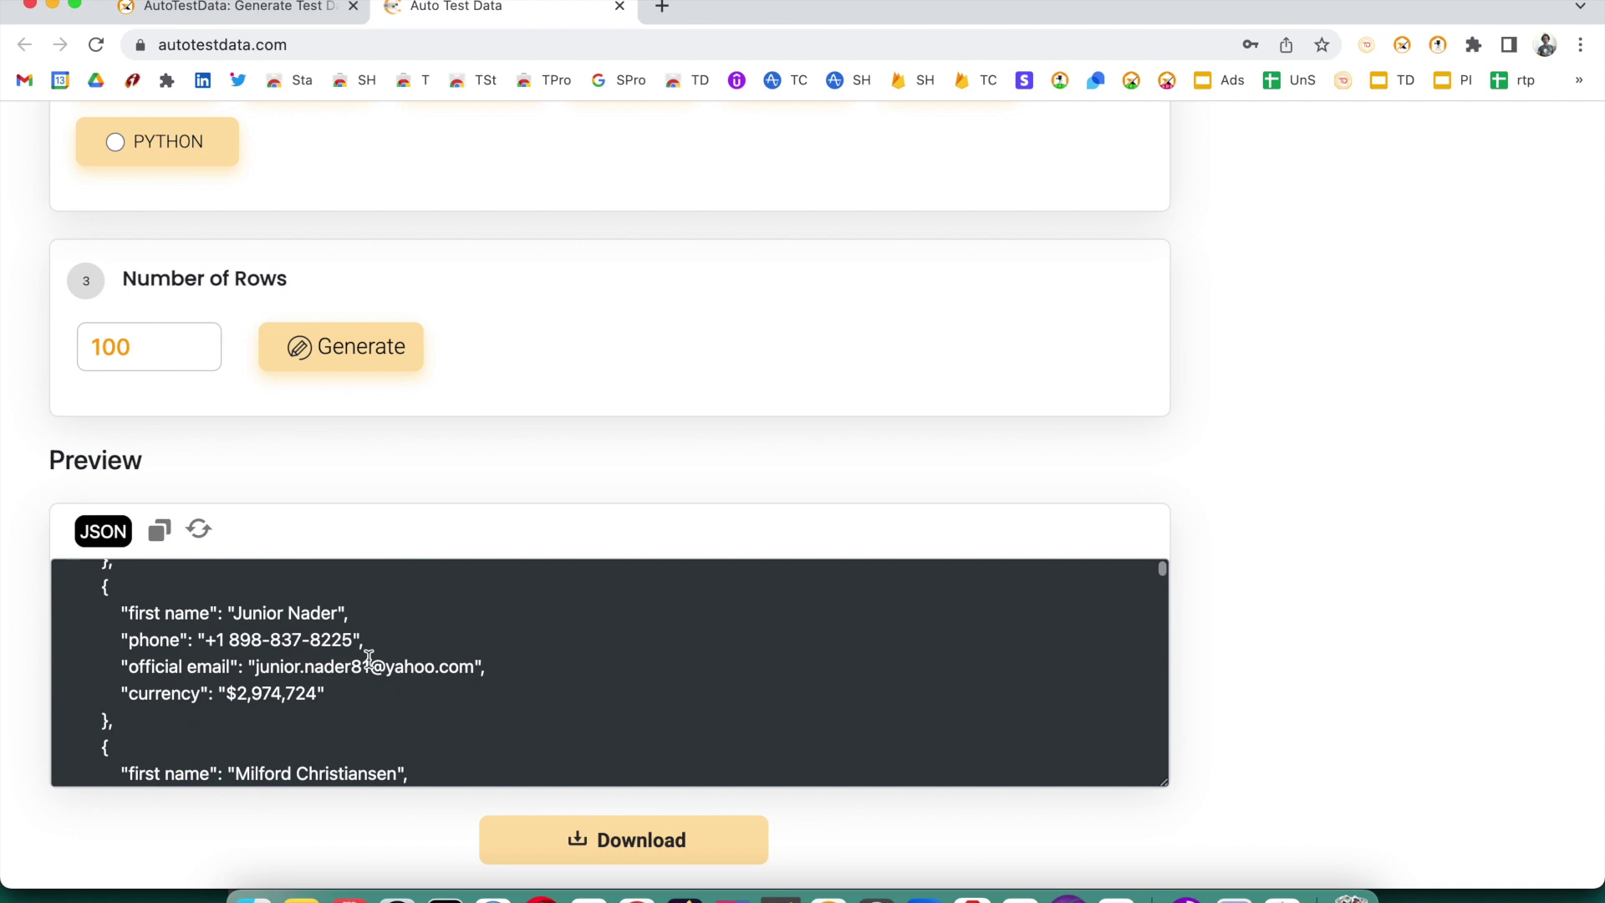
{"action": "scroll", "coordinate": [438, 671], "scroll_direction": "up", "scroll_amount": 5}
{"action": "scroll", "coordinate": [652, 494], "scroll_direction": "up", "scroll_amount": 10}
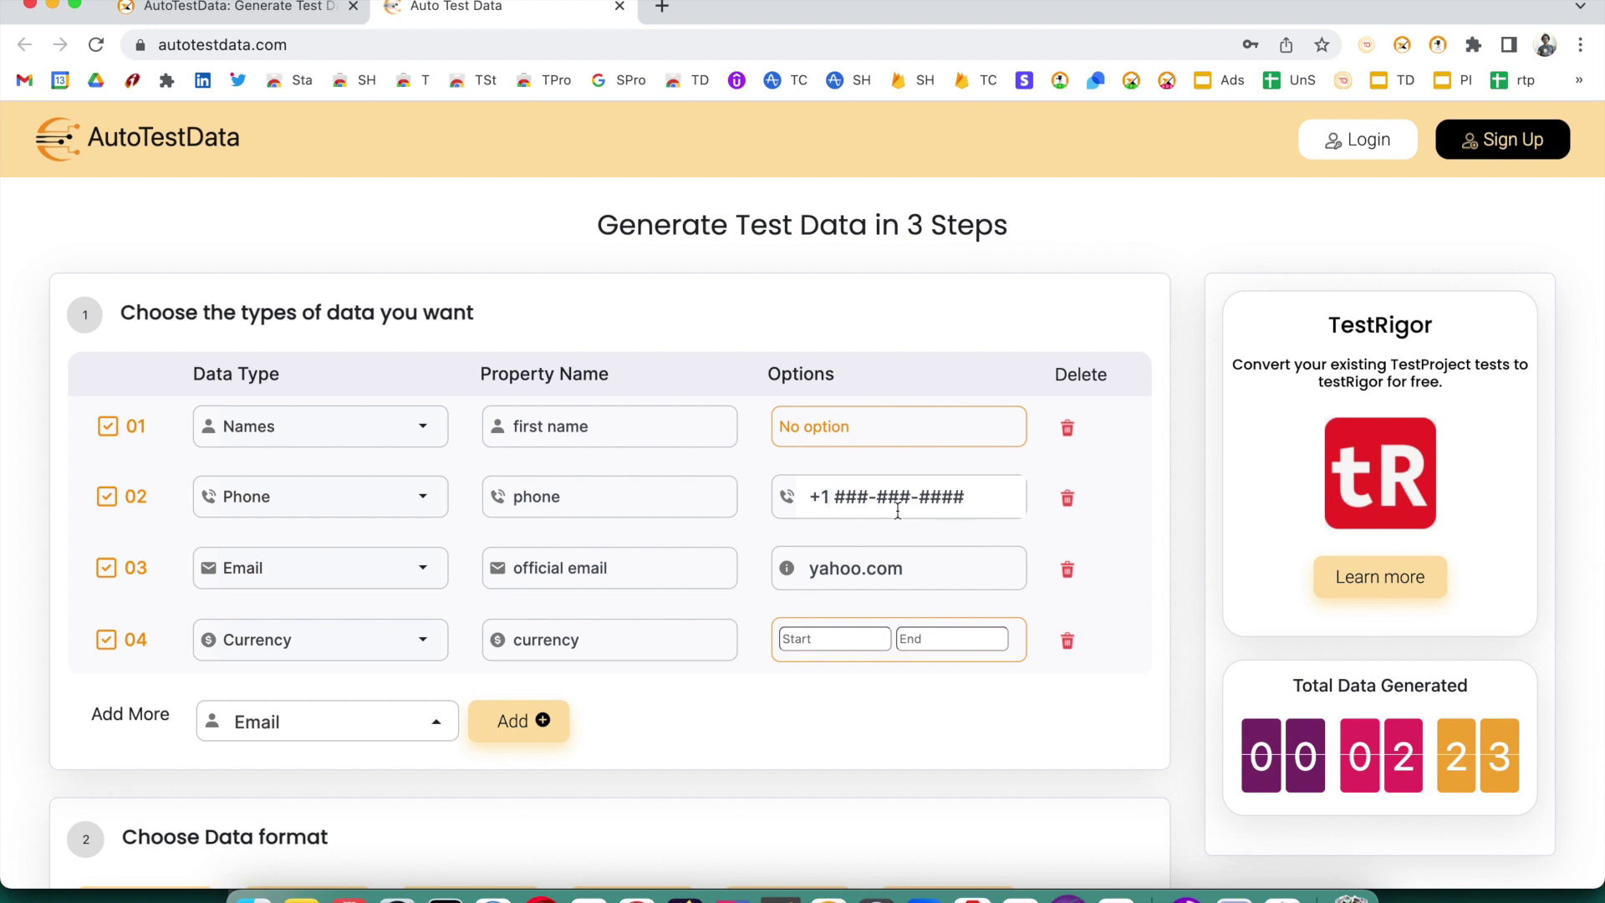
Insert 9 into the phone Options to make it +91 ###-###-####, then regenerate and review the JSON.
{"action": "left_click", "coordinate": [822, 497]}
{"action": "type", "text": "91"}
{"action": "scroll", "coordinate": [404, 757], "scroll_direction": "down", "scroll_amount": 5}
{"action": "left_click", "coordinate": [351, 736]}
{"action": "scroll", "coordinate": [351, 751], "scroll_direction": "down", "scroll_amount": 10}
{"action": "scroll", "coordinate": [331, 726], "scroll_direction": "up", "scroll_amount": 2}
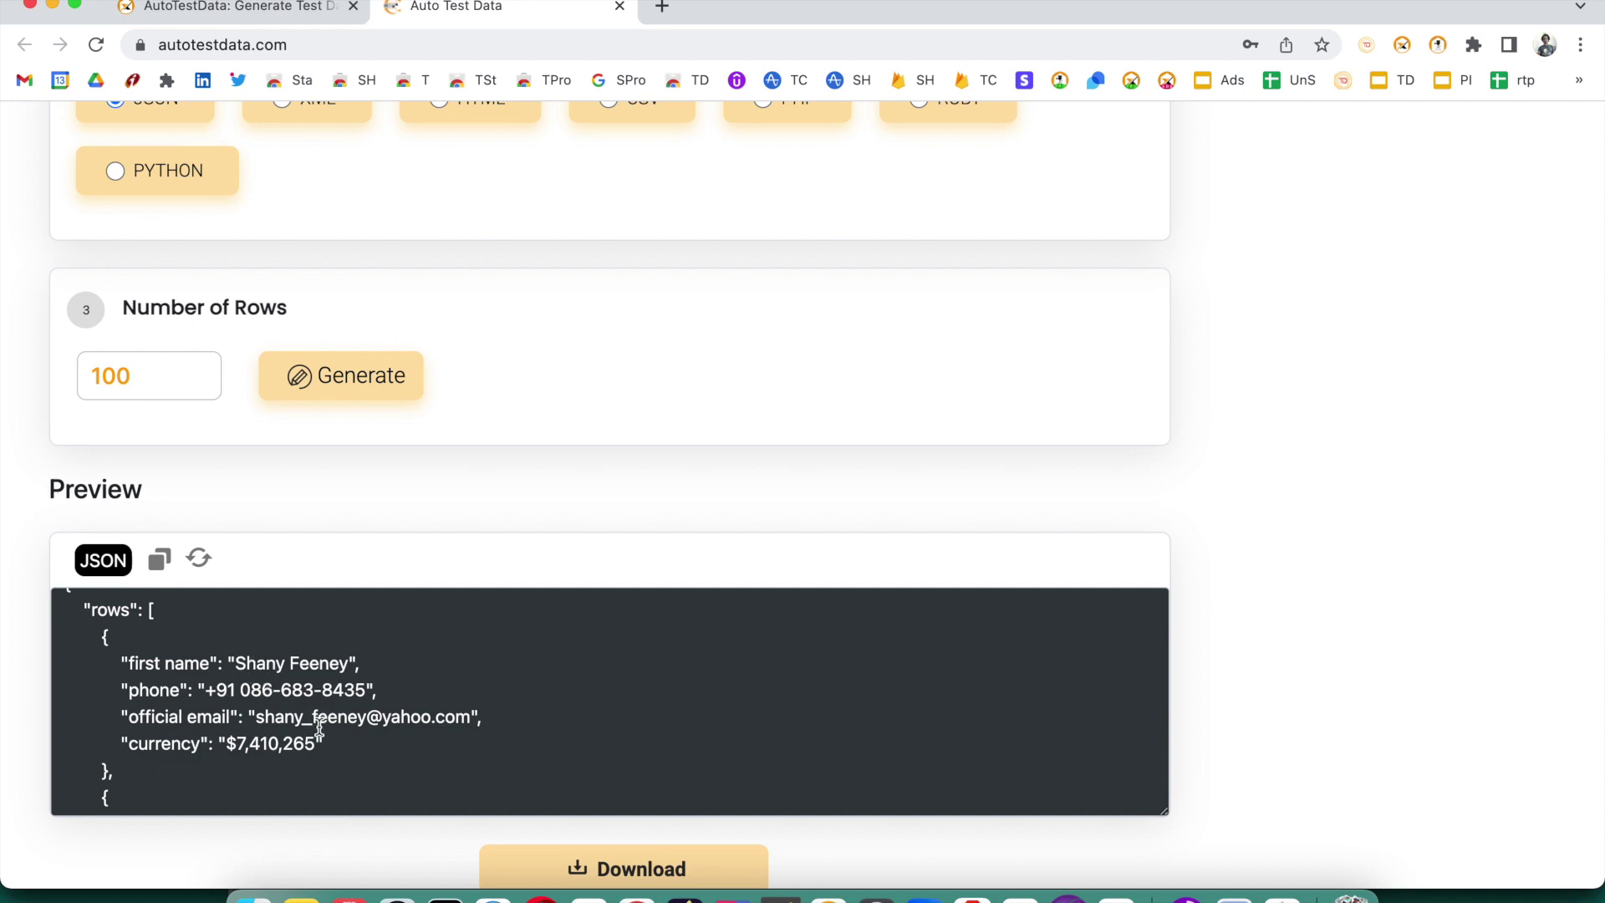
{"action": "scroll", "coordinate": [422, 722], "scroll_direction": "up", "scroll_amount": 1}
{"action": "scroll", "coordinate": [595, 451], "scroll_direction": "up", "scroll_amount": 10}
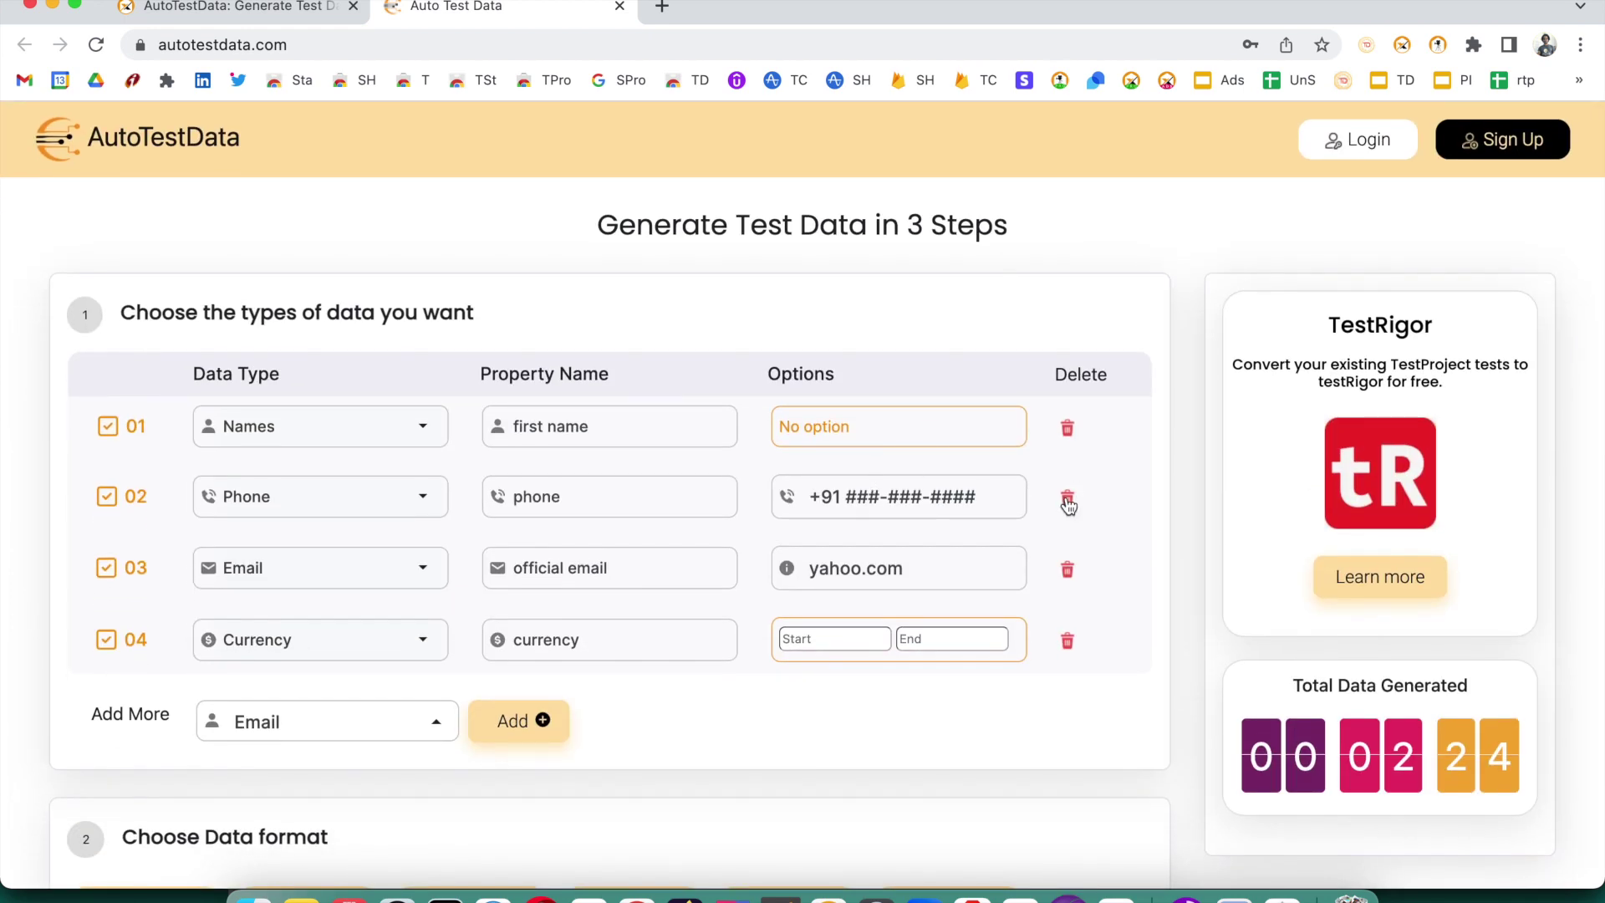
Delete the first name, phone and official email rows.
{"action": "left_click", "coordinate": [1067, 430]}
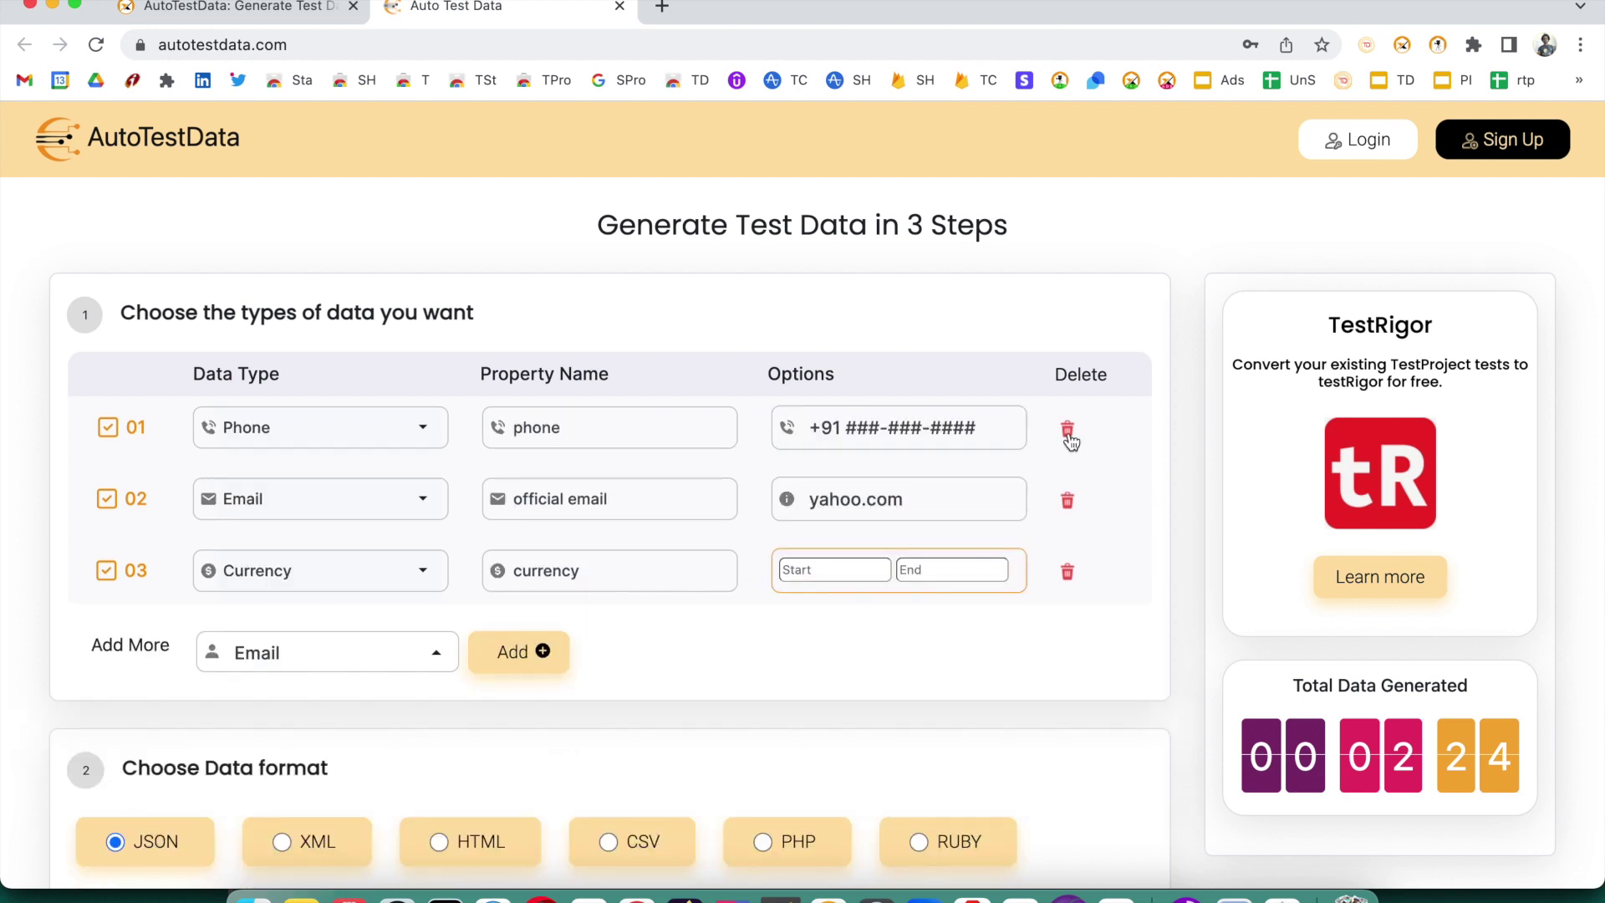
{"action": "left_click", "coordinate": [1068, 433]}
{"action": "left_click", "coordinate": [1068, 433]}
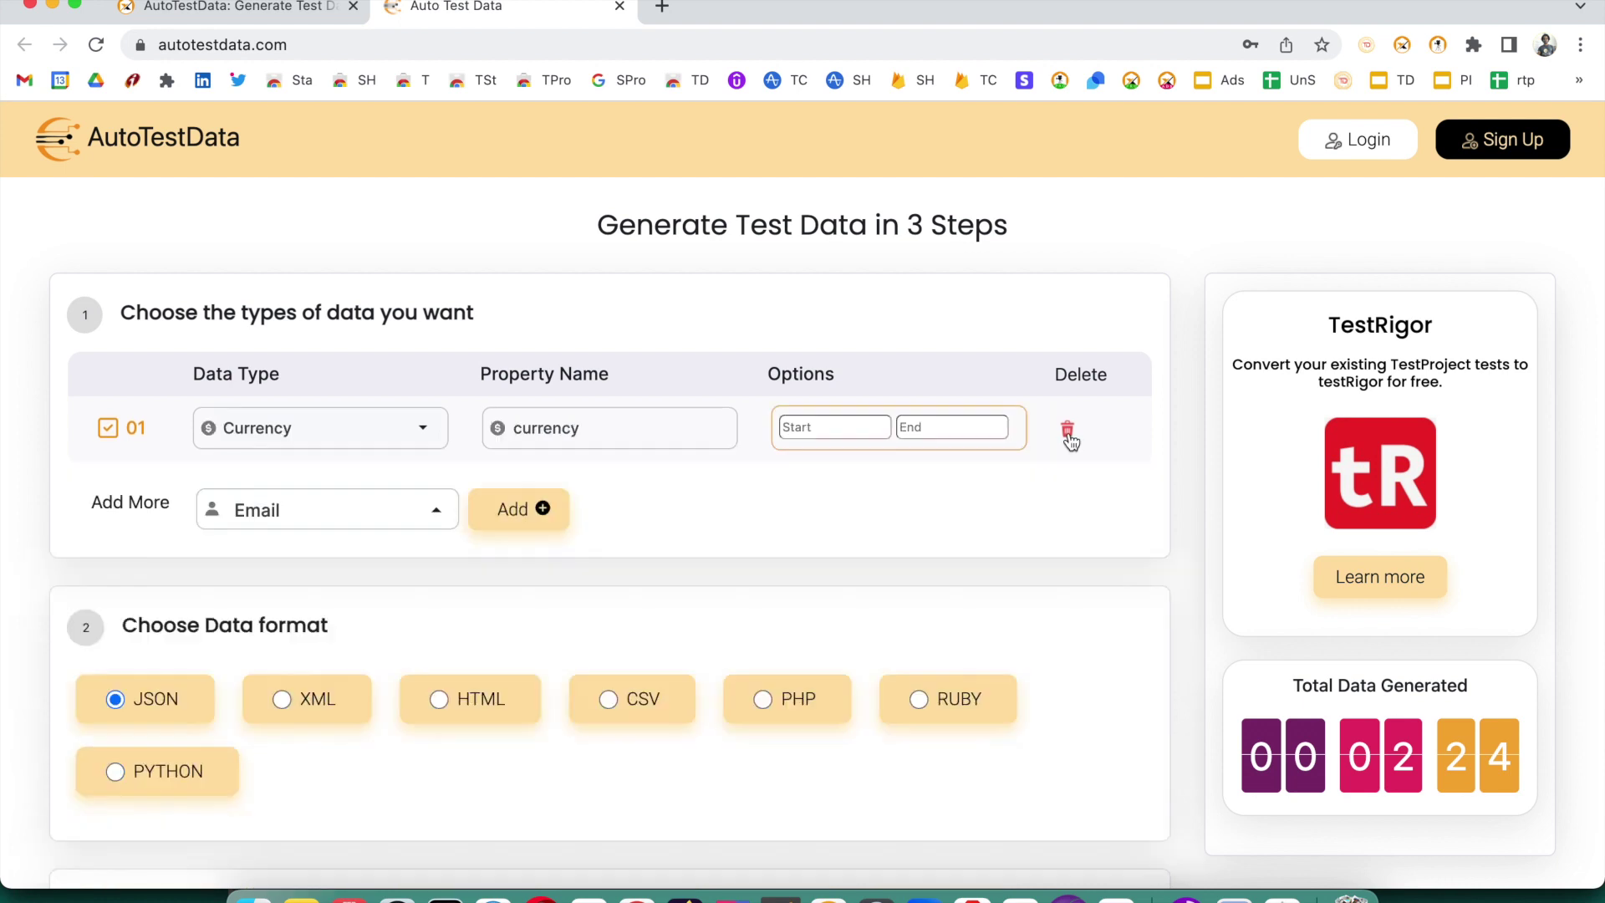
Change the remaining row to Number Range with Start 100 and End 130.
{"action": "left_click", "coordinate": [411, 430]}
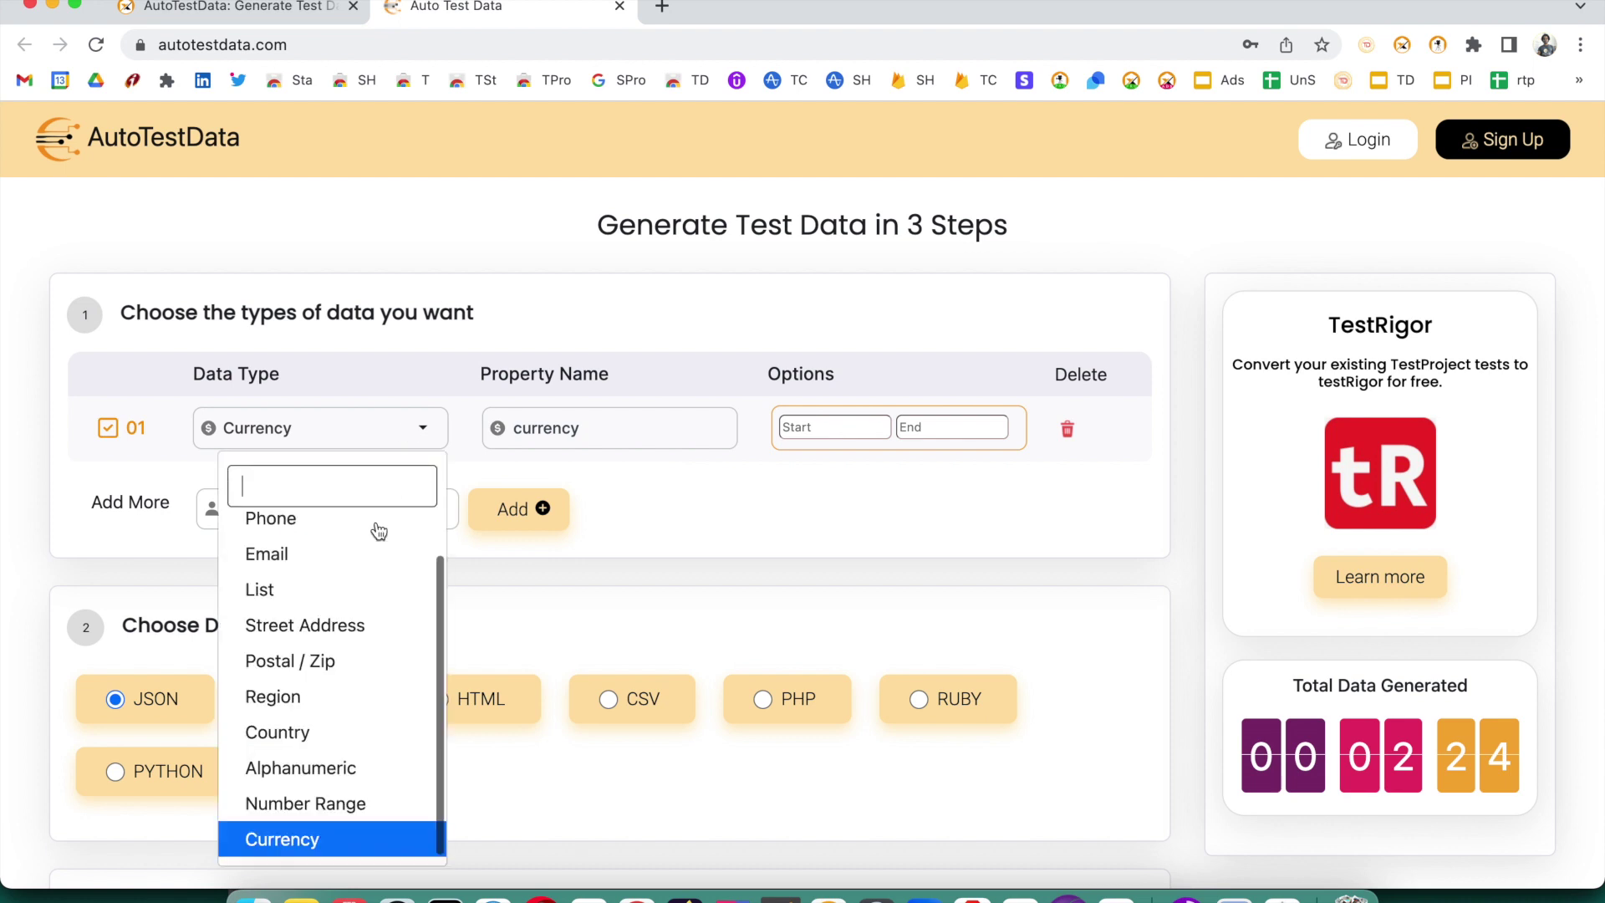
{"action": "scroll", "coordinate": [334, 726], "scroll_direction": "down", "scroll_amount": 3}
{"action": "left_click", "coordinate": [338, 728]}
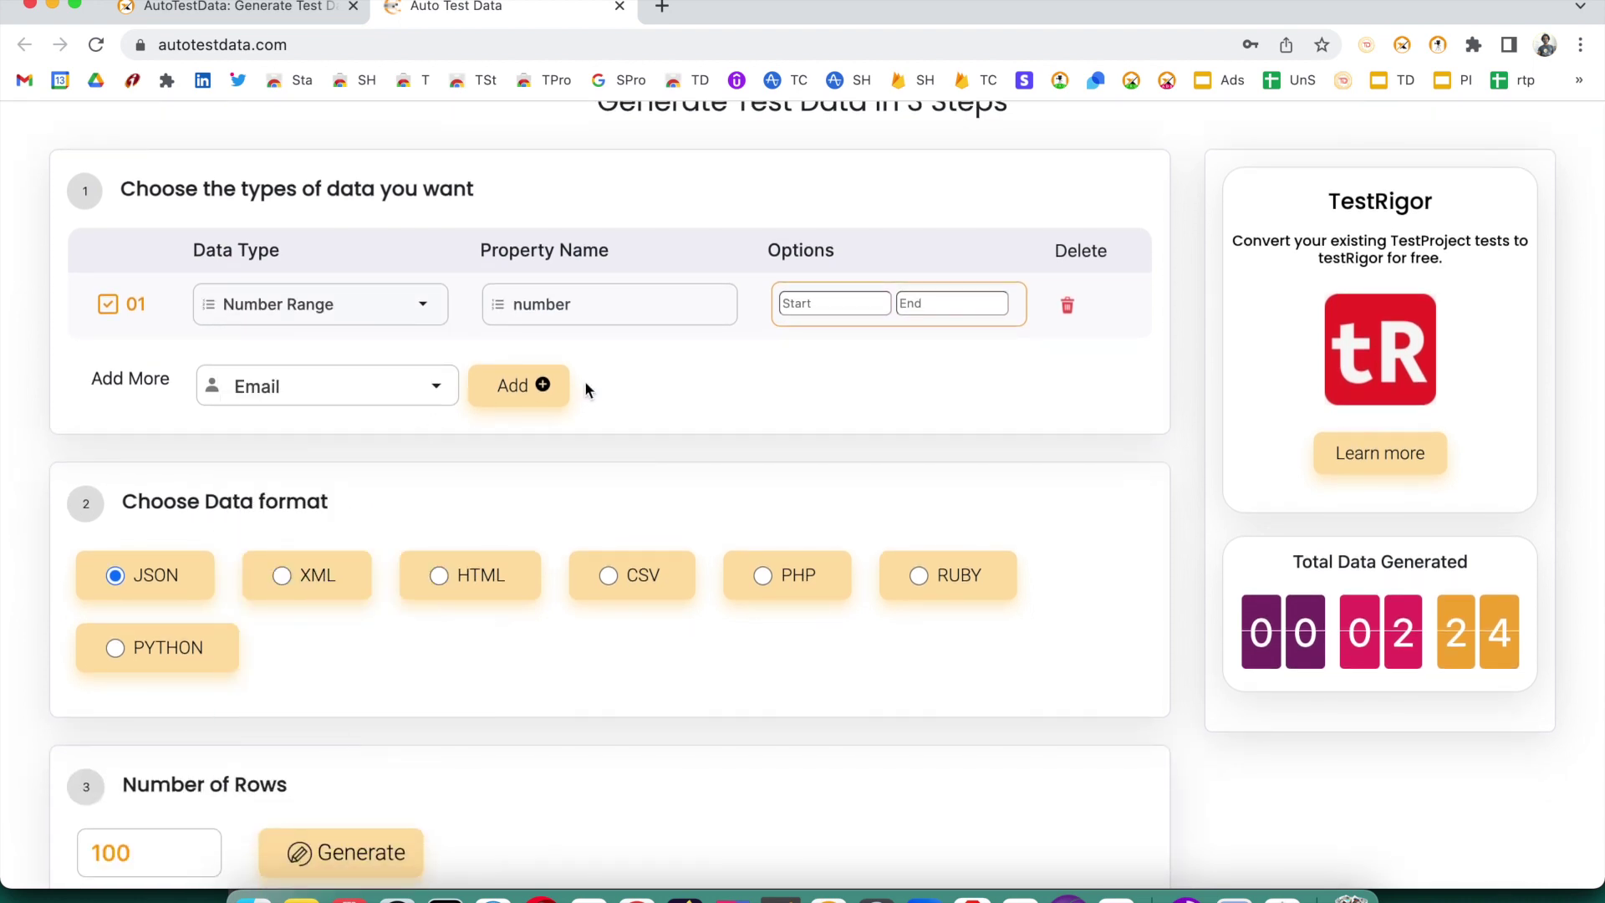
{"action": "scroll", "coordinate": [585, 379], "scroll_direction": "up", "scroll_amount": 3}
{"action": "left_click", "coordinate": [849, 419]}
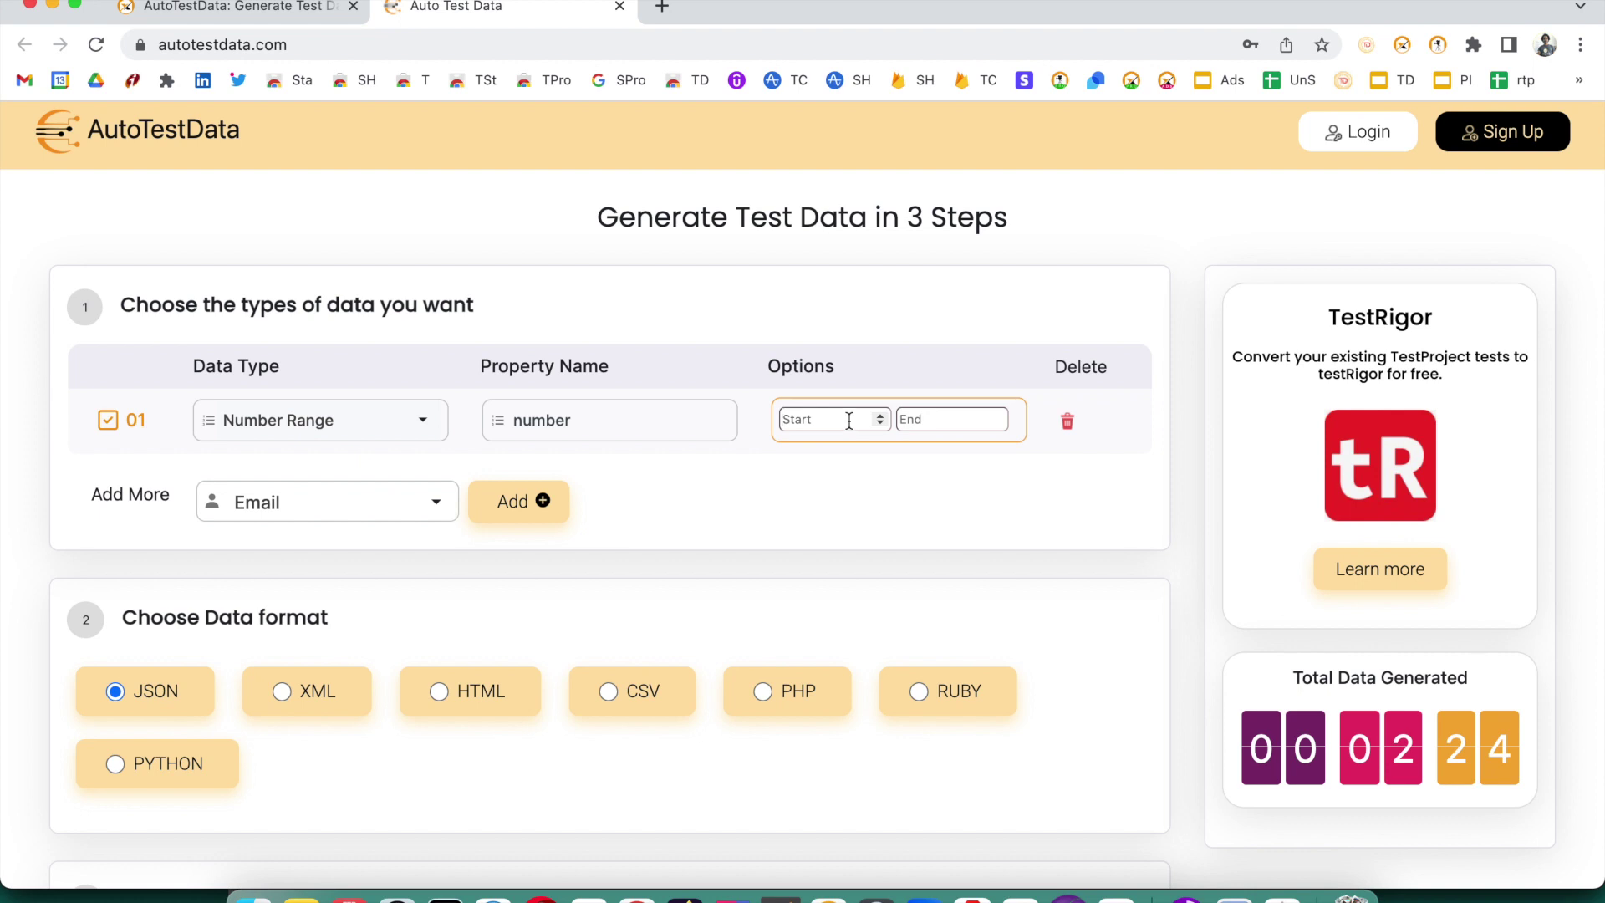
{"action": "type", "text": "100"}
{"action": "key", "text": "Tab"}
{"action": "type", "text": "1"}
Set Number of Rows to 10 and generate the number data.
{"action": "scroll", "coordinate": [389, 692], "scroll_direction": "down", "scroll_amount": 5}
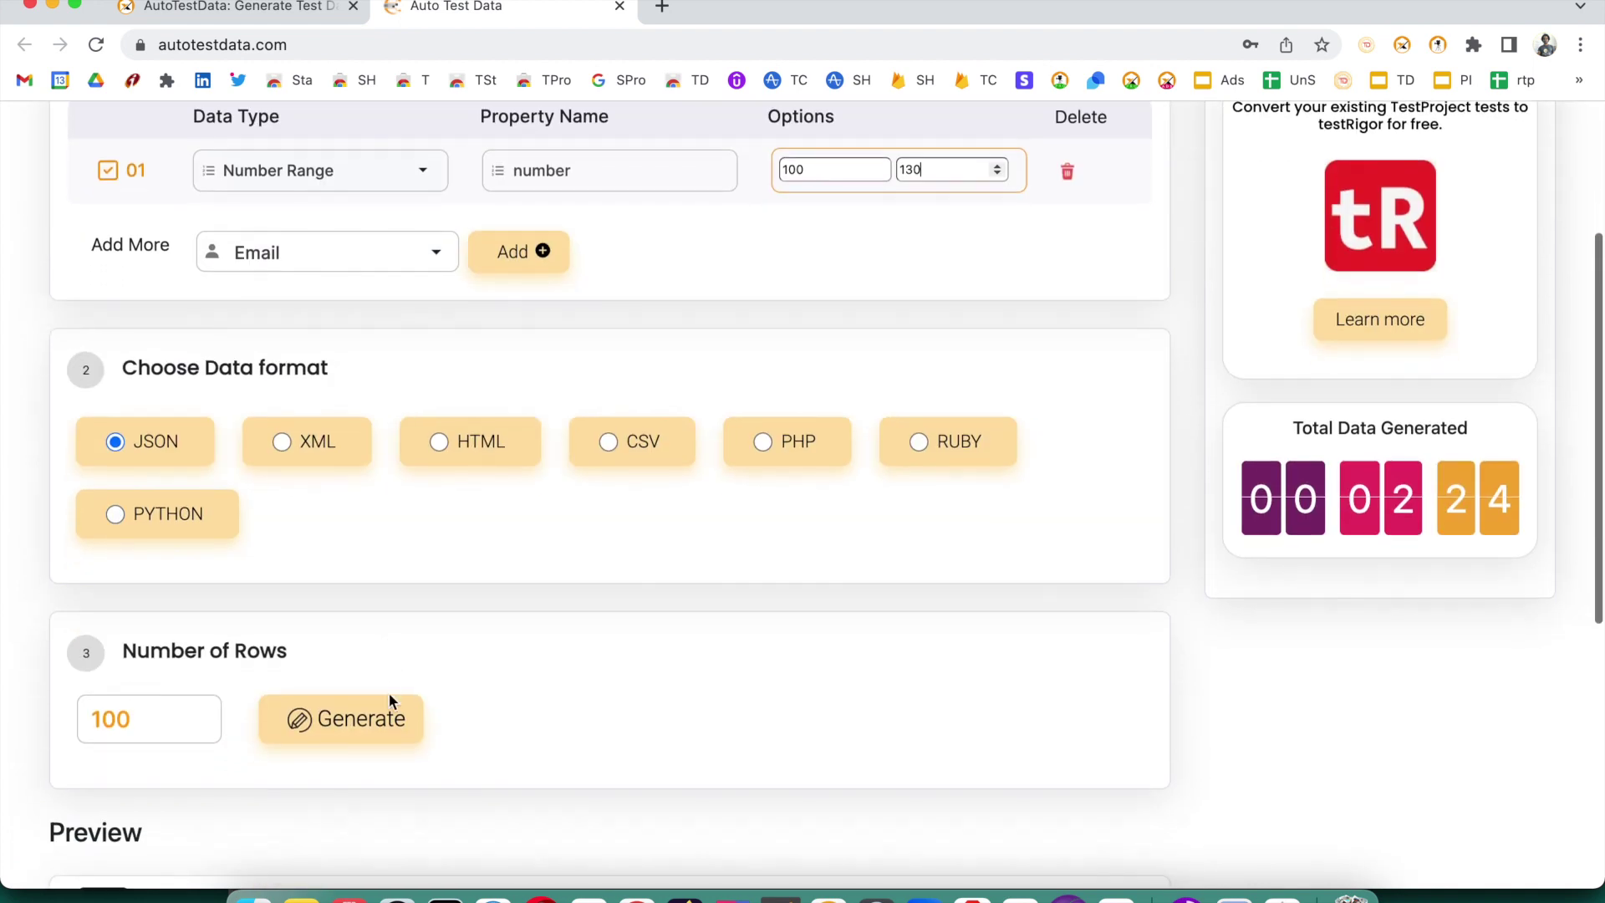
{"action": "left_click", "coordinate": [157, 675]}
{"action": "key", "text": "BackSpace"}
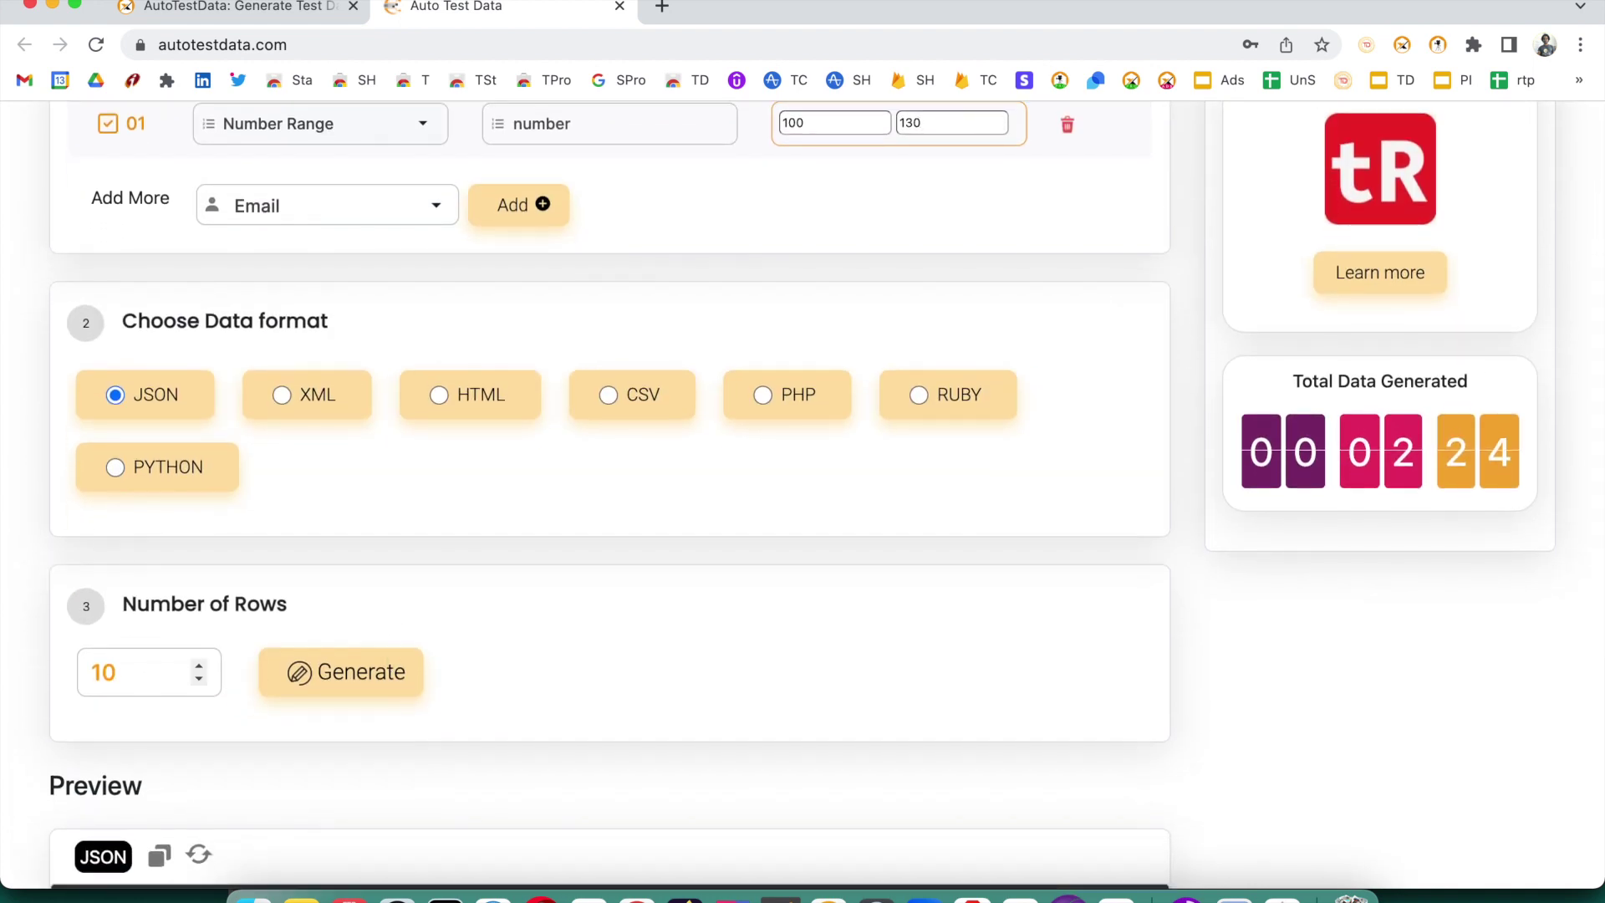
{"action": "left_click", "coordinate": [335, 679]}
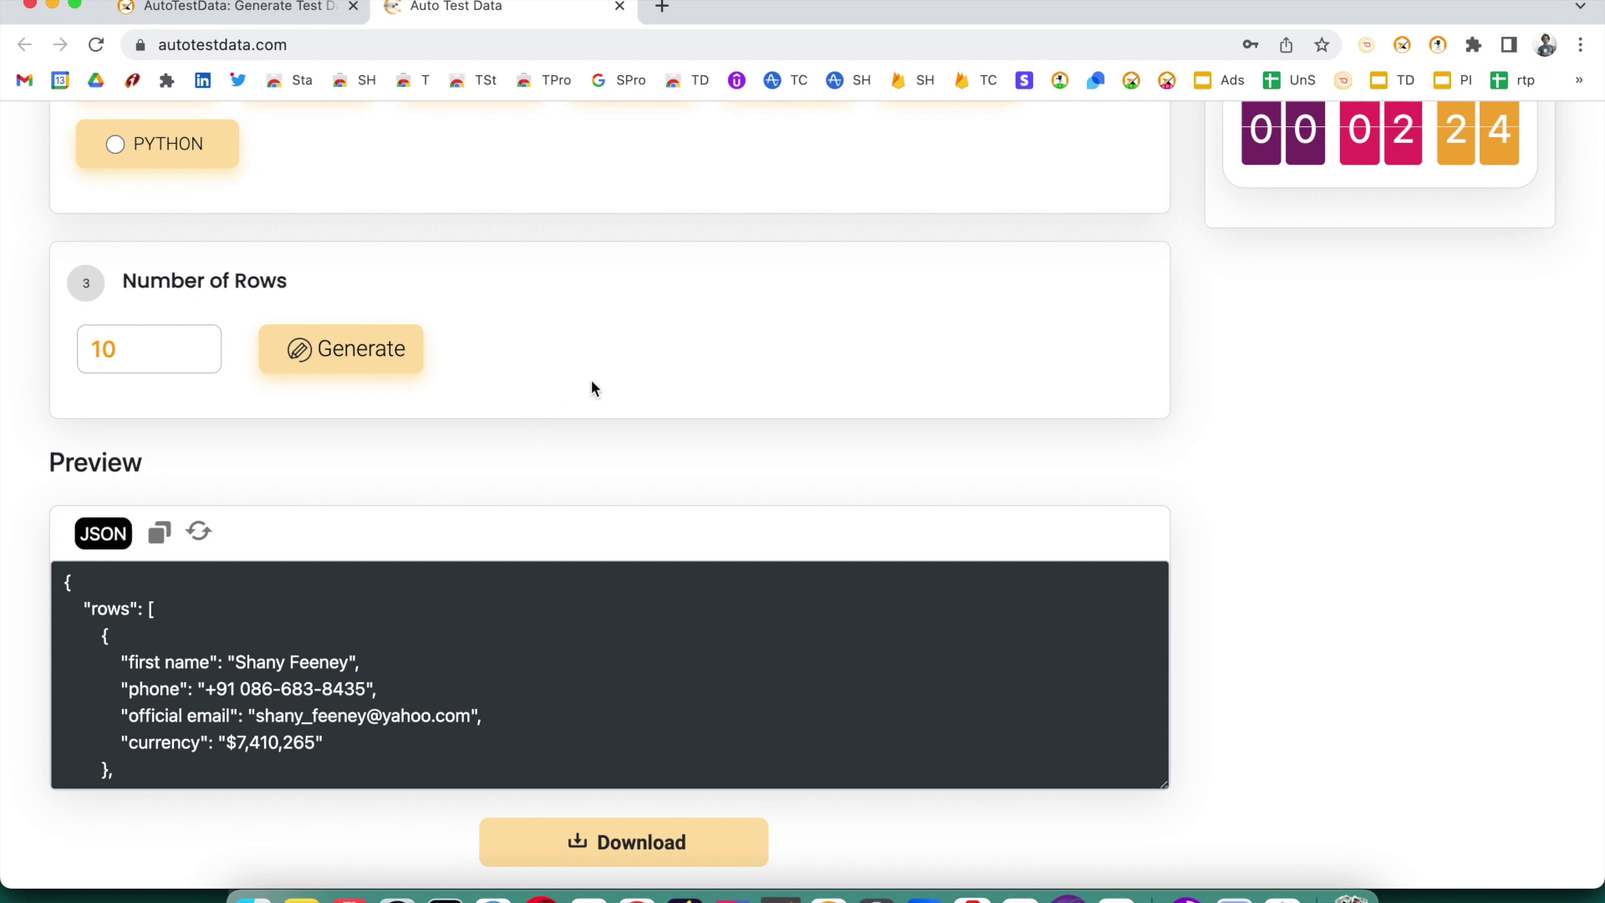
Regenerate the 100–130 numbers and scroll through the JSON preview.
{"action": "scroll", "coordinate": [590, 380], "scroll_direction": "up", "scroll_amount": 10}
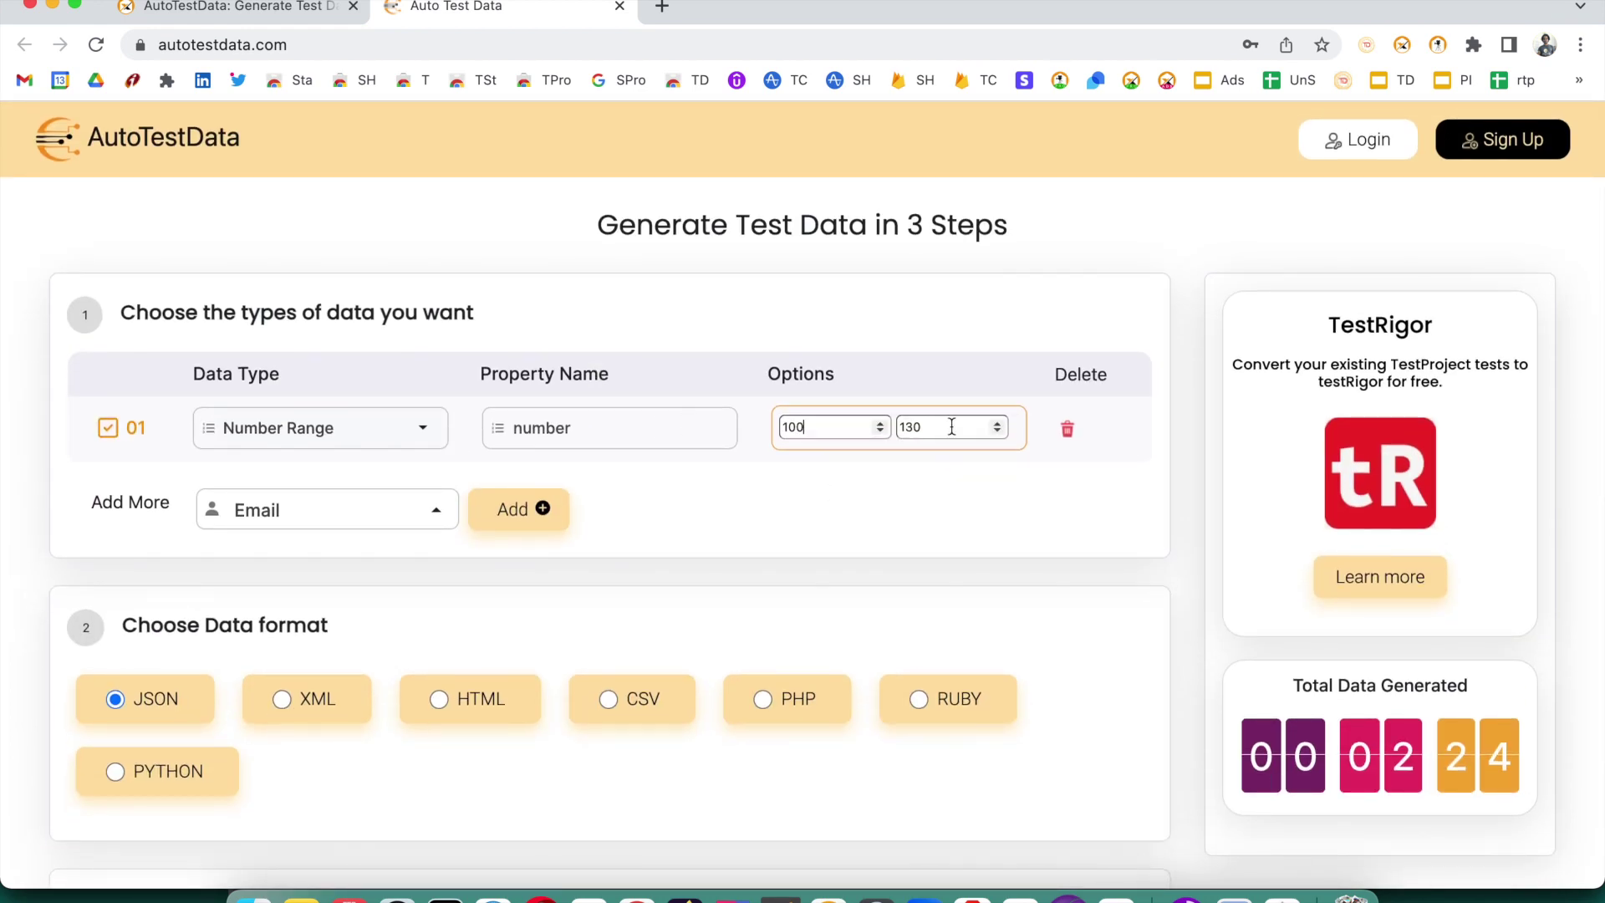
{"action": "scroll", "coordinate": [876, 572], "scroll_direction": "down", "scroll_amount": 5}
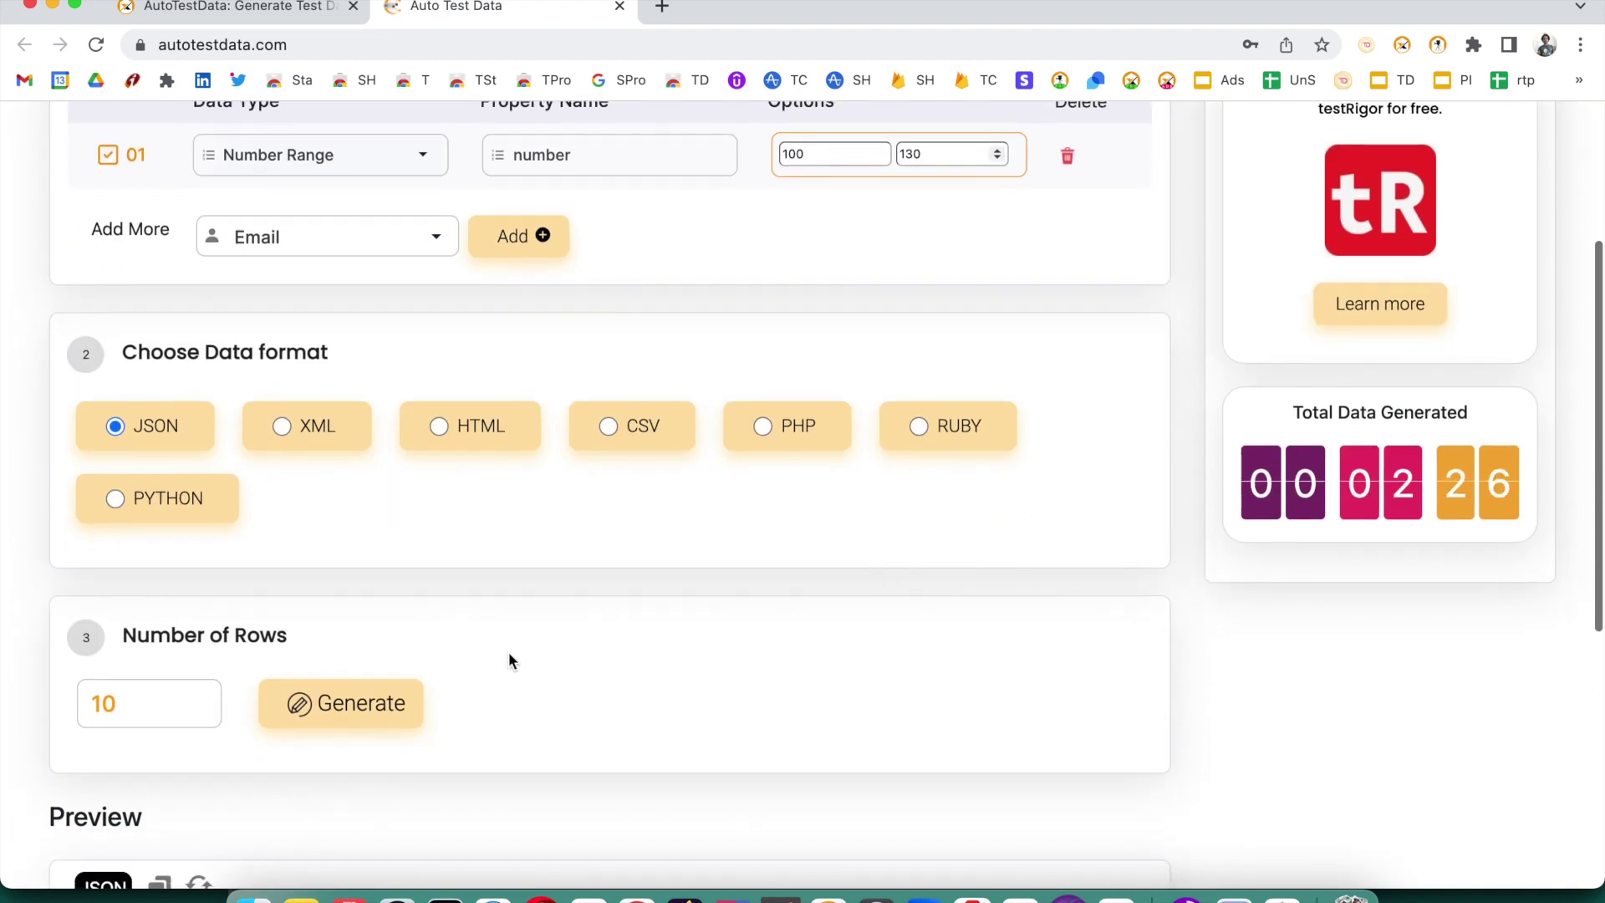
{"action": "left_click", "coordinate": [347, 706]}
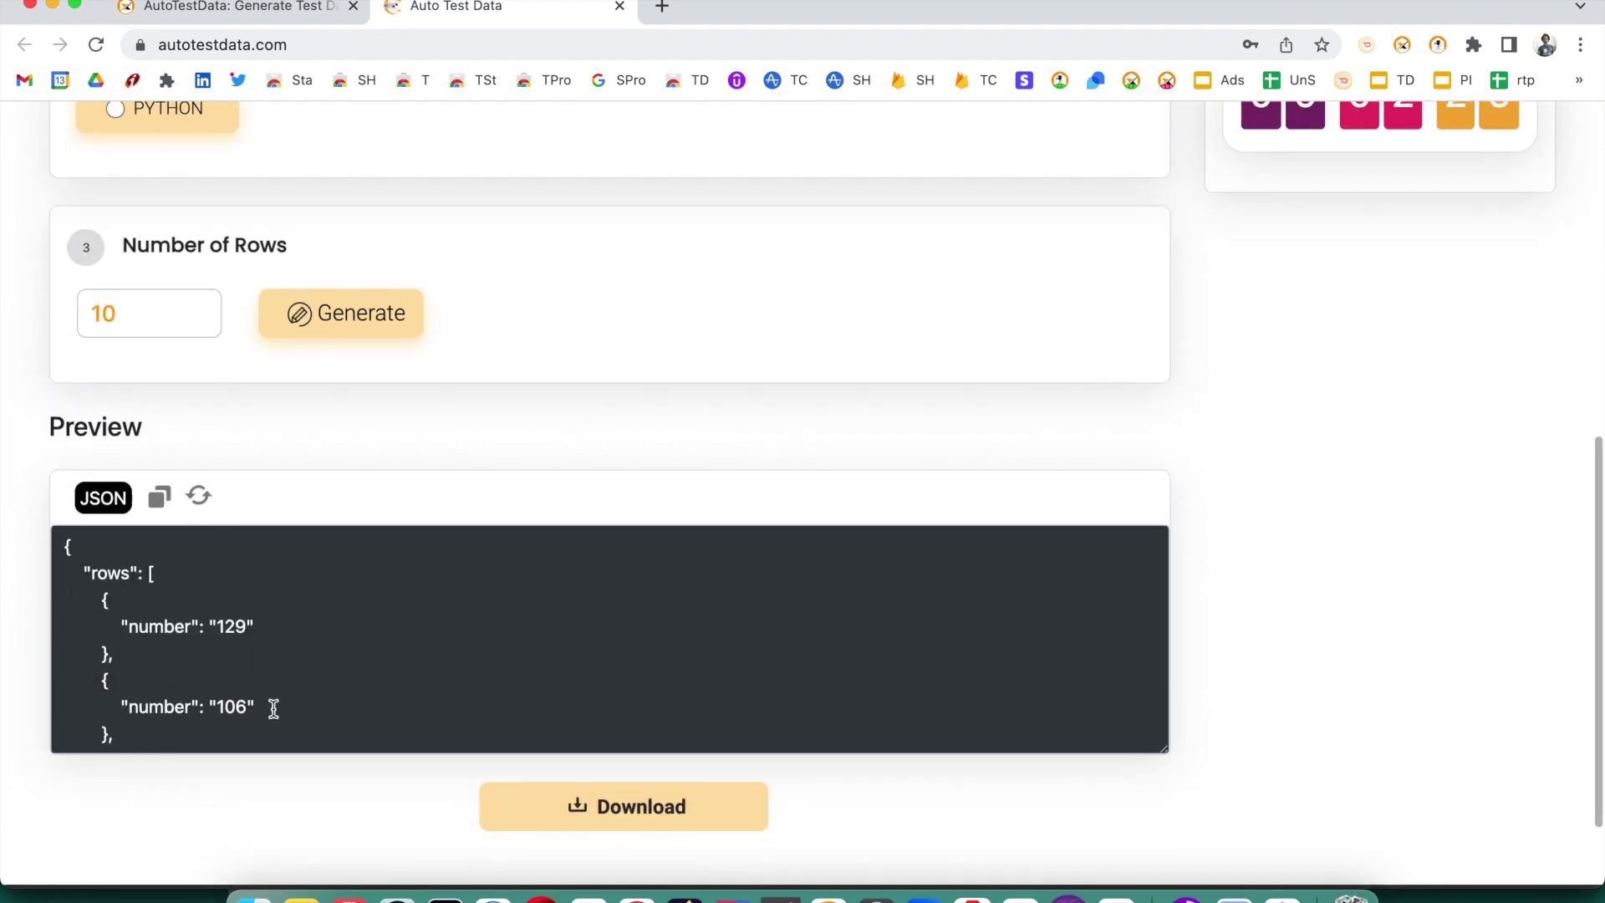
{"action": "scroll", "coordinate": [269, 606], "scroll_direction": "down", "scroll_amount": 5}
{"action": "scroll", "coordinate": [269, 606], "scroll_direction": "down", "scroll_amount": 5}
{"action": "scroll", "coordinate": [270, 605], "scroll_direction": "up", "scroll_amount": 15}
{"action": "scroll", "coordinate": [268, 605], "scroll_direction": "up", "scroll_amount": 5}
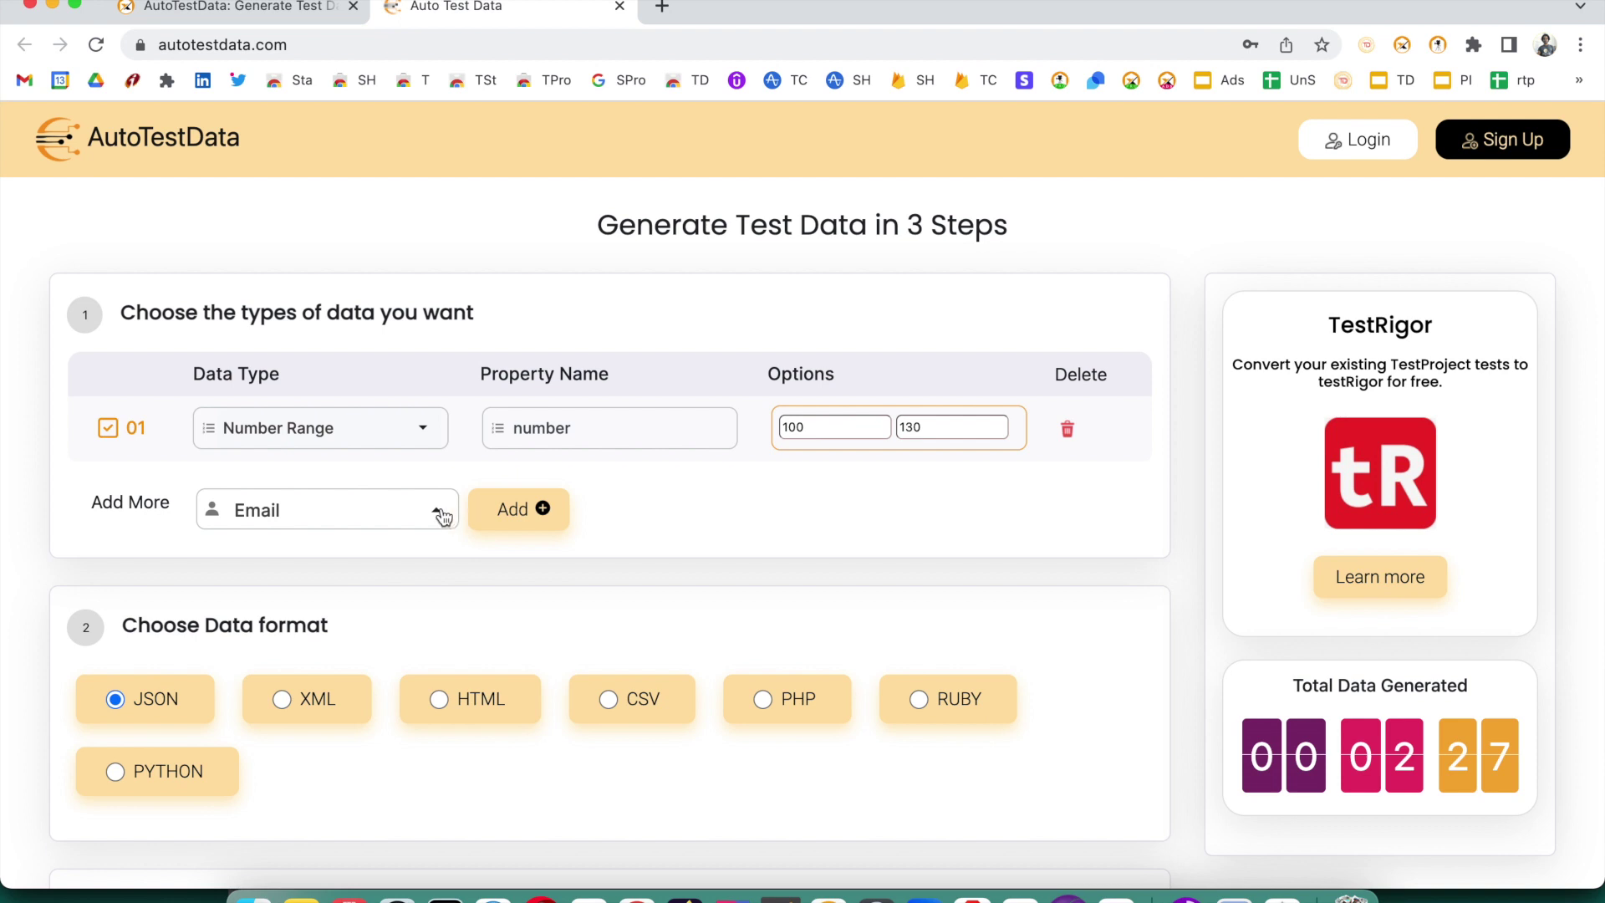
Add Postal / Zip, Alphanumeric and Country rows from the Add More list.
{"action": "left_click", "coordinate": [437, 512]}
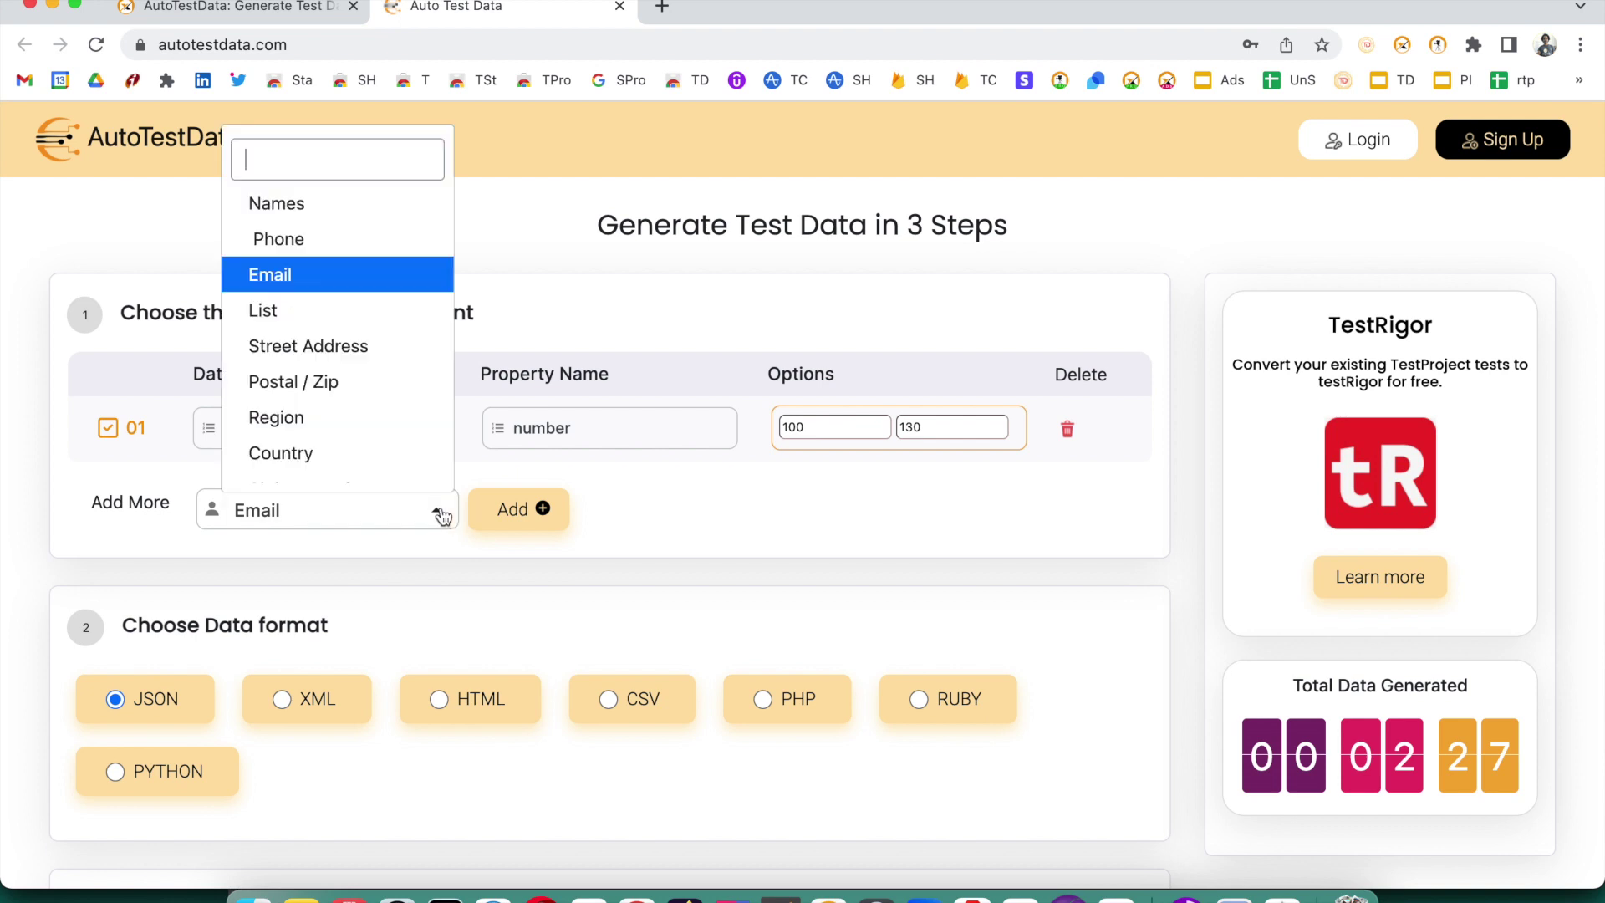
{"action": "left_click", "coordinate": [349, 378]}
{"action": "left_click", "coordinate": [518, 512]}
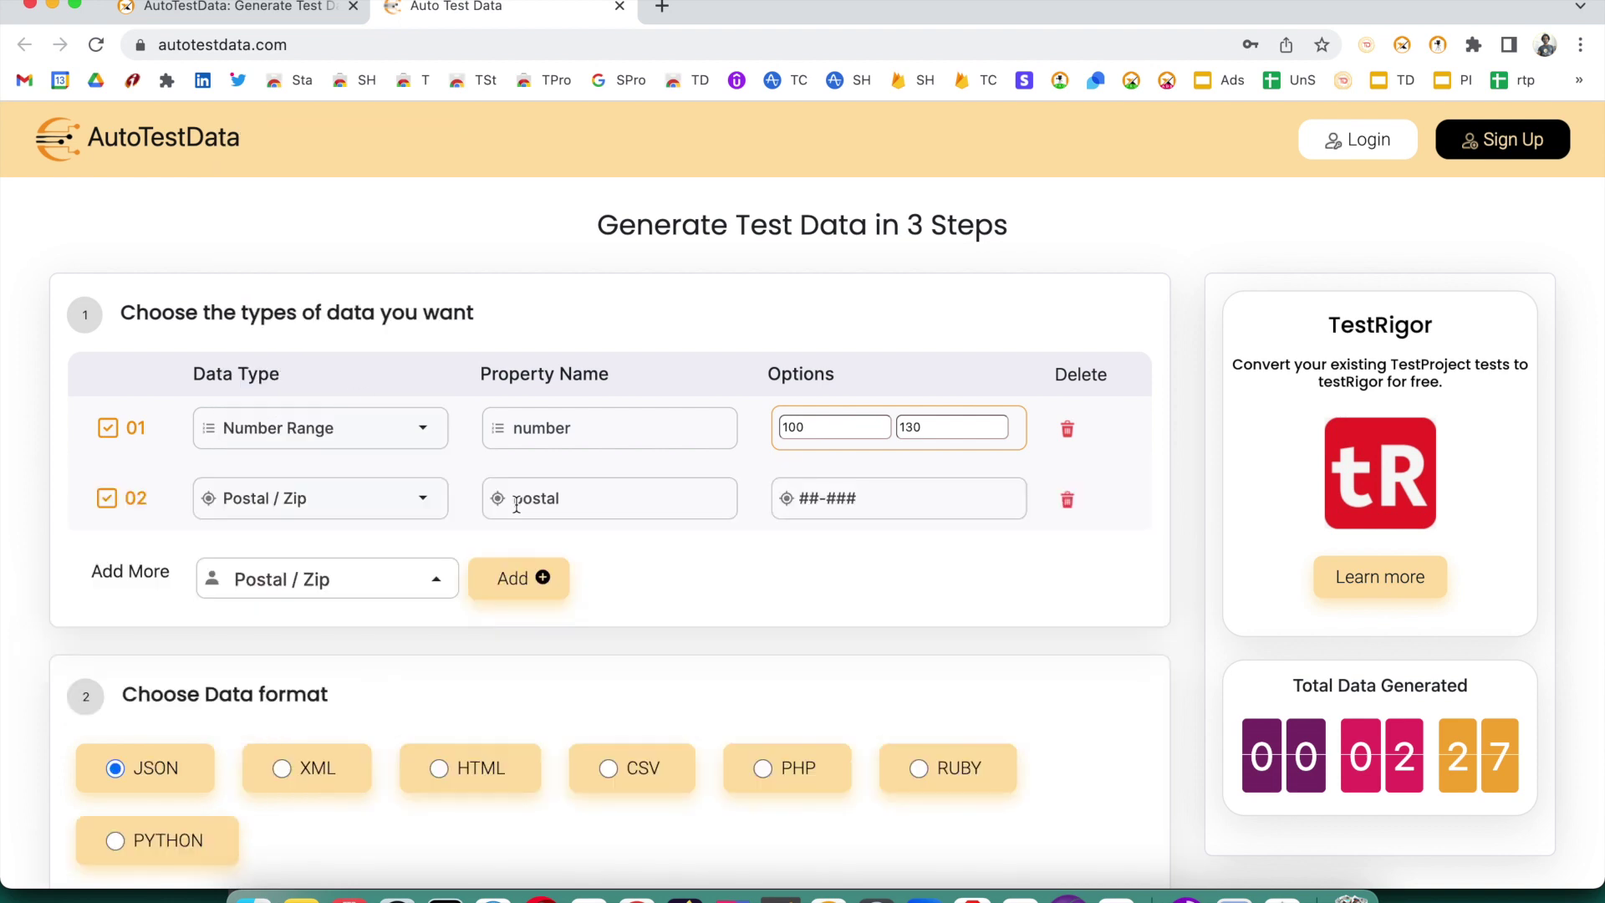
{"action": "left_click", "coordinate": [441, 581]}
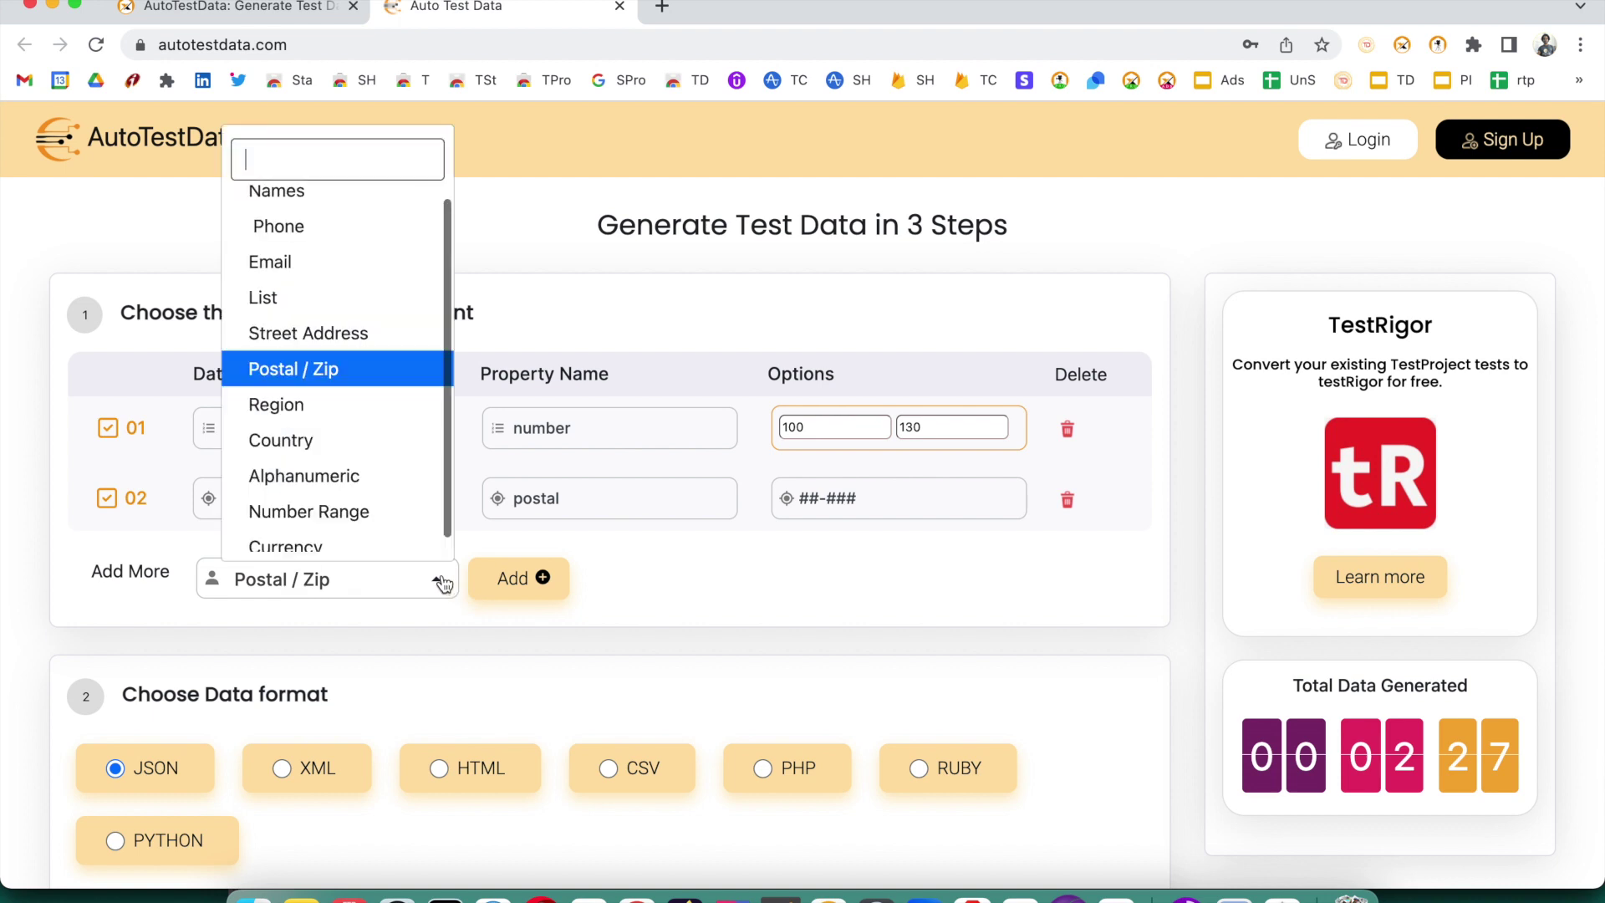
{"action": "left_click", "coordinate": [368, 475]}
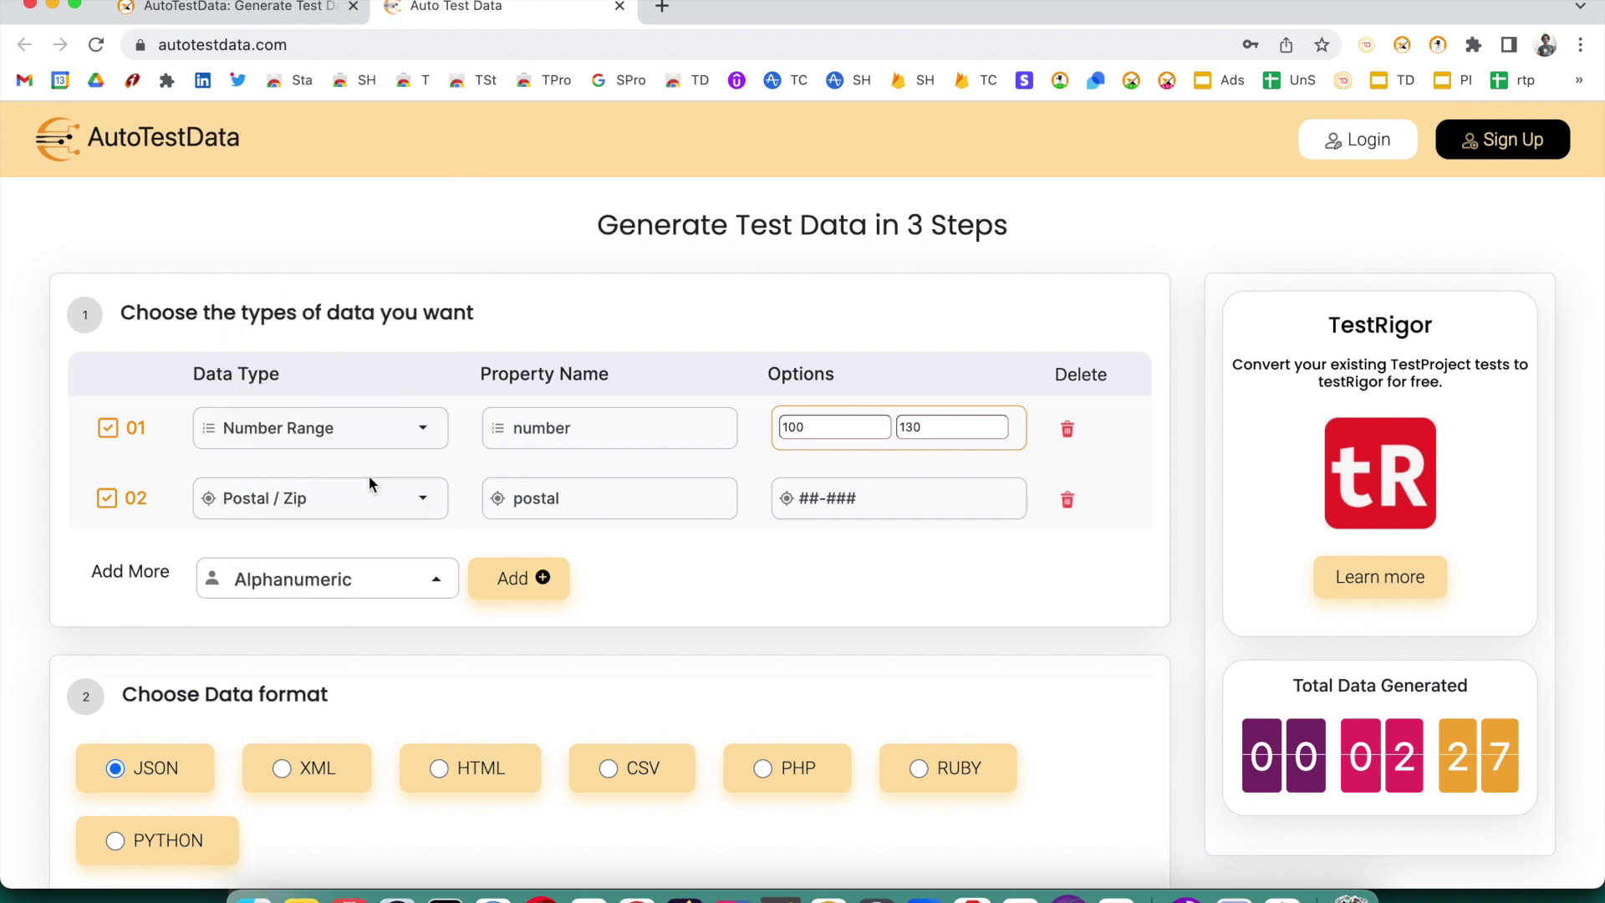
{"action": "left_click", "coordinate": [493, 581]}
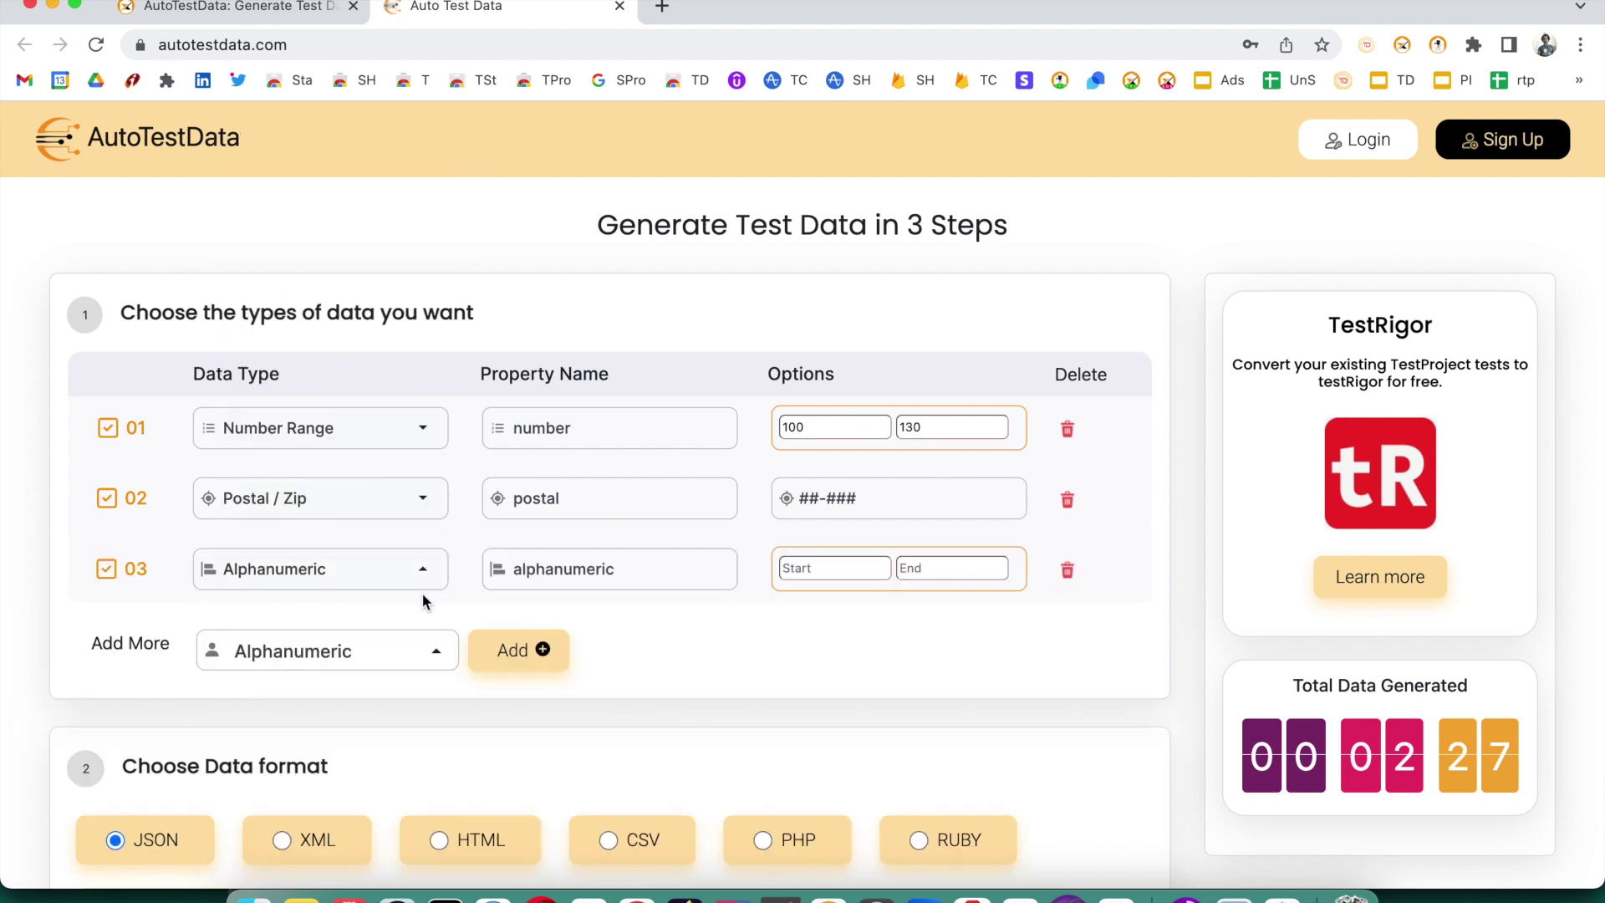
{"action": "left_click", "coordinate": [413, 662]}
{"action": "left_click", "coordinate": [456, 501]}
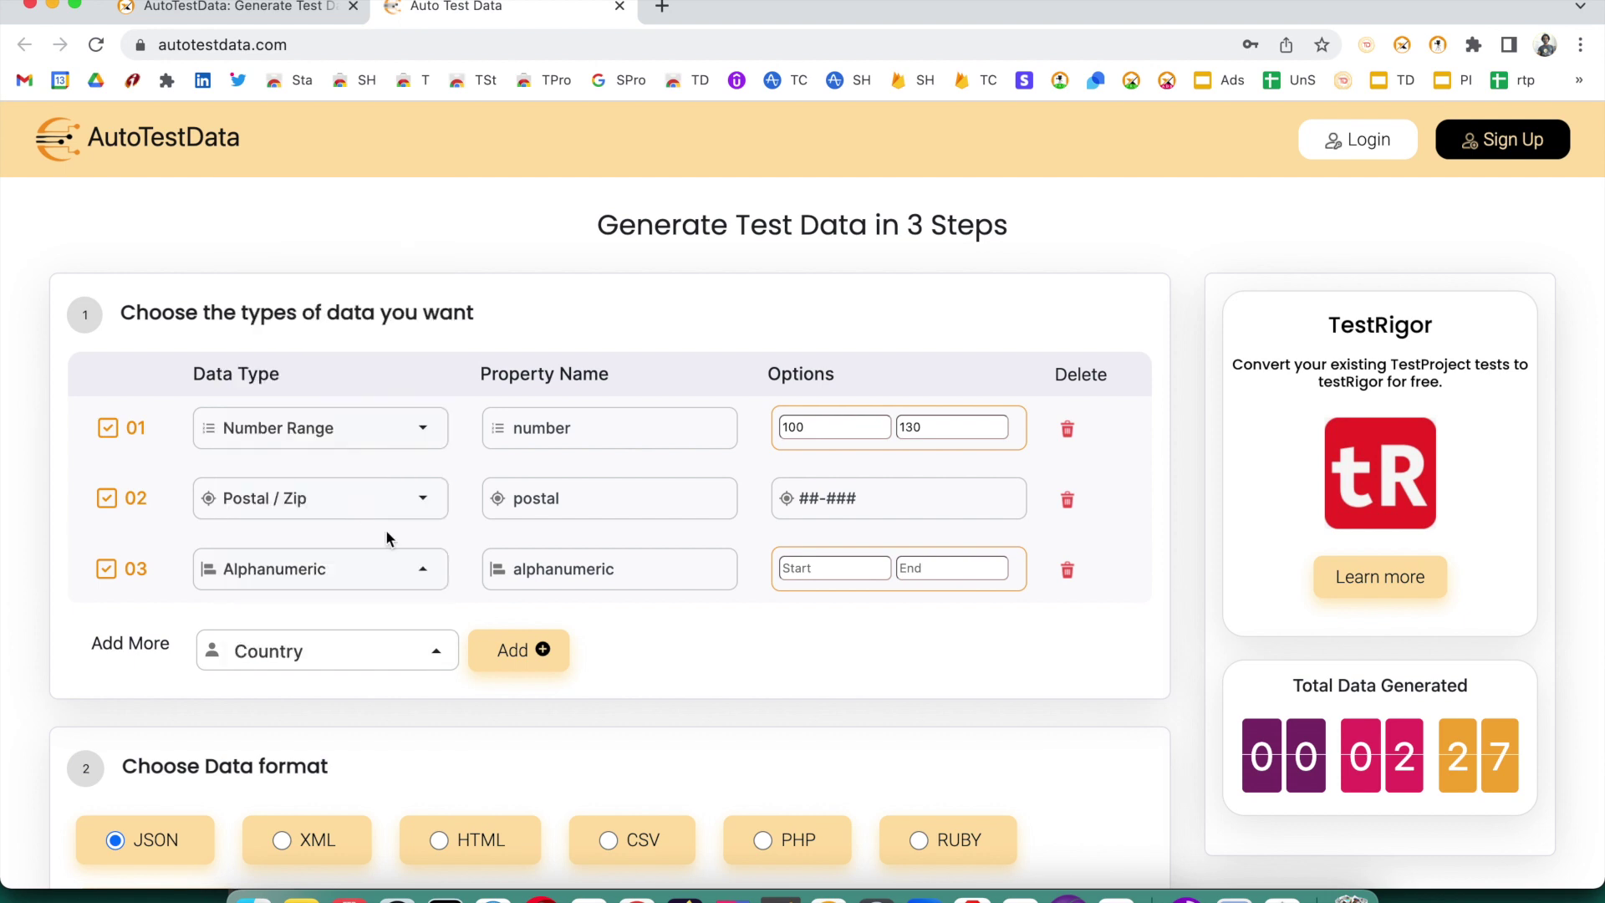
{"action": "left_click", "coordinate": [504, 656]}
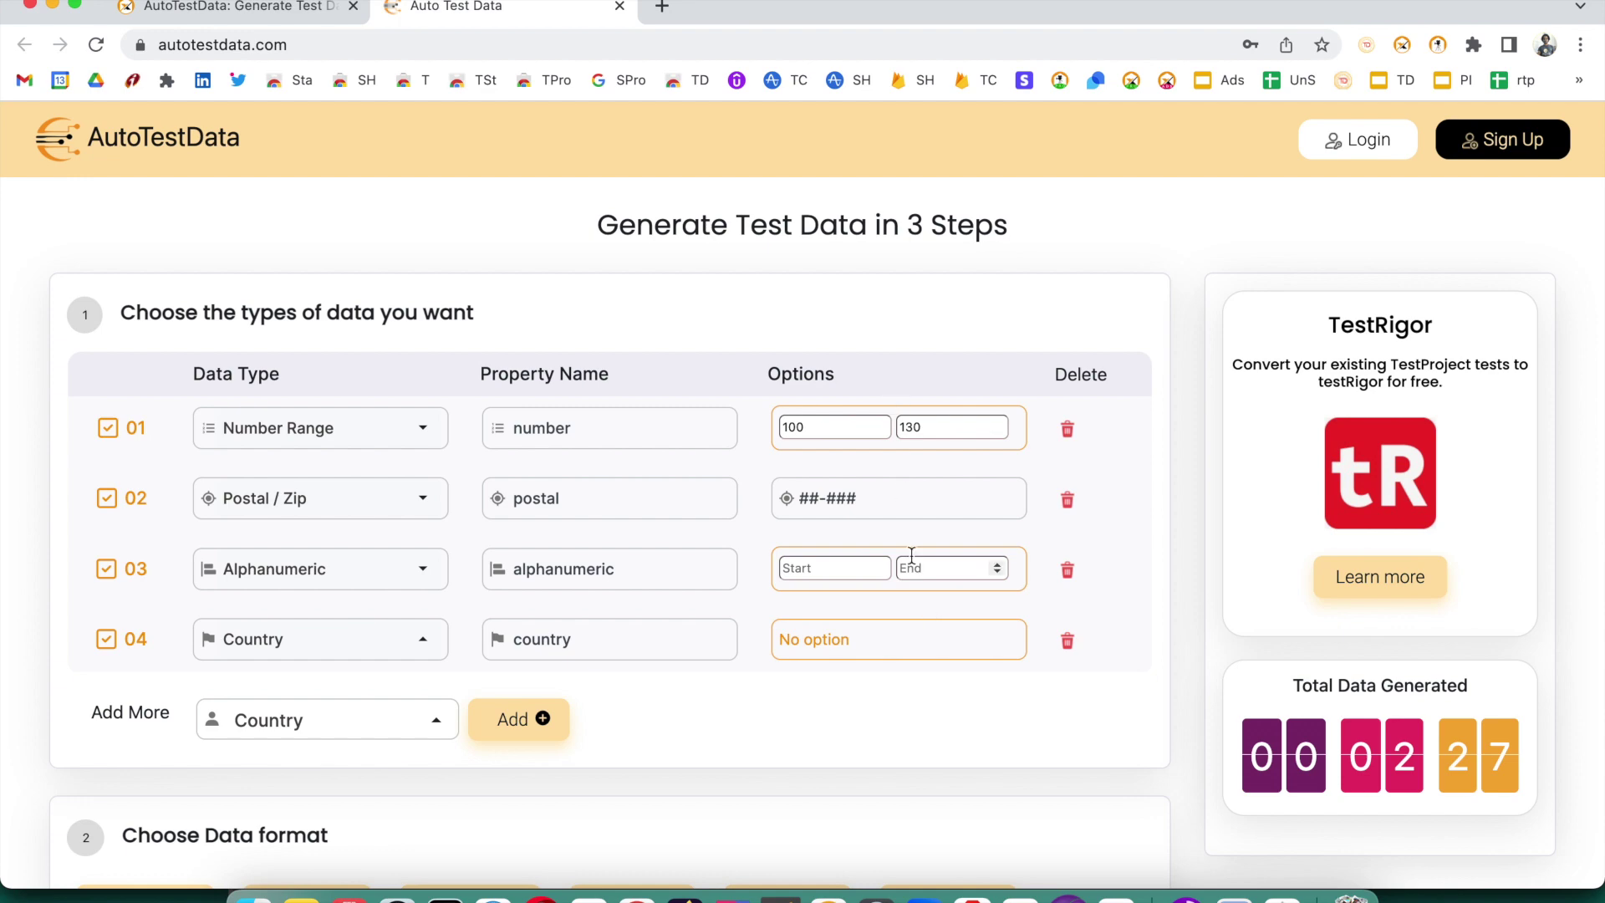
Scroll down through the JSON preview and back up to the data-type rows.
{"action": "scroll", "coordinate": [911, 560], "scroll_direction": "down", "scroll_amount": 7}
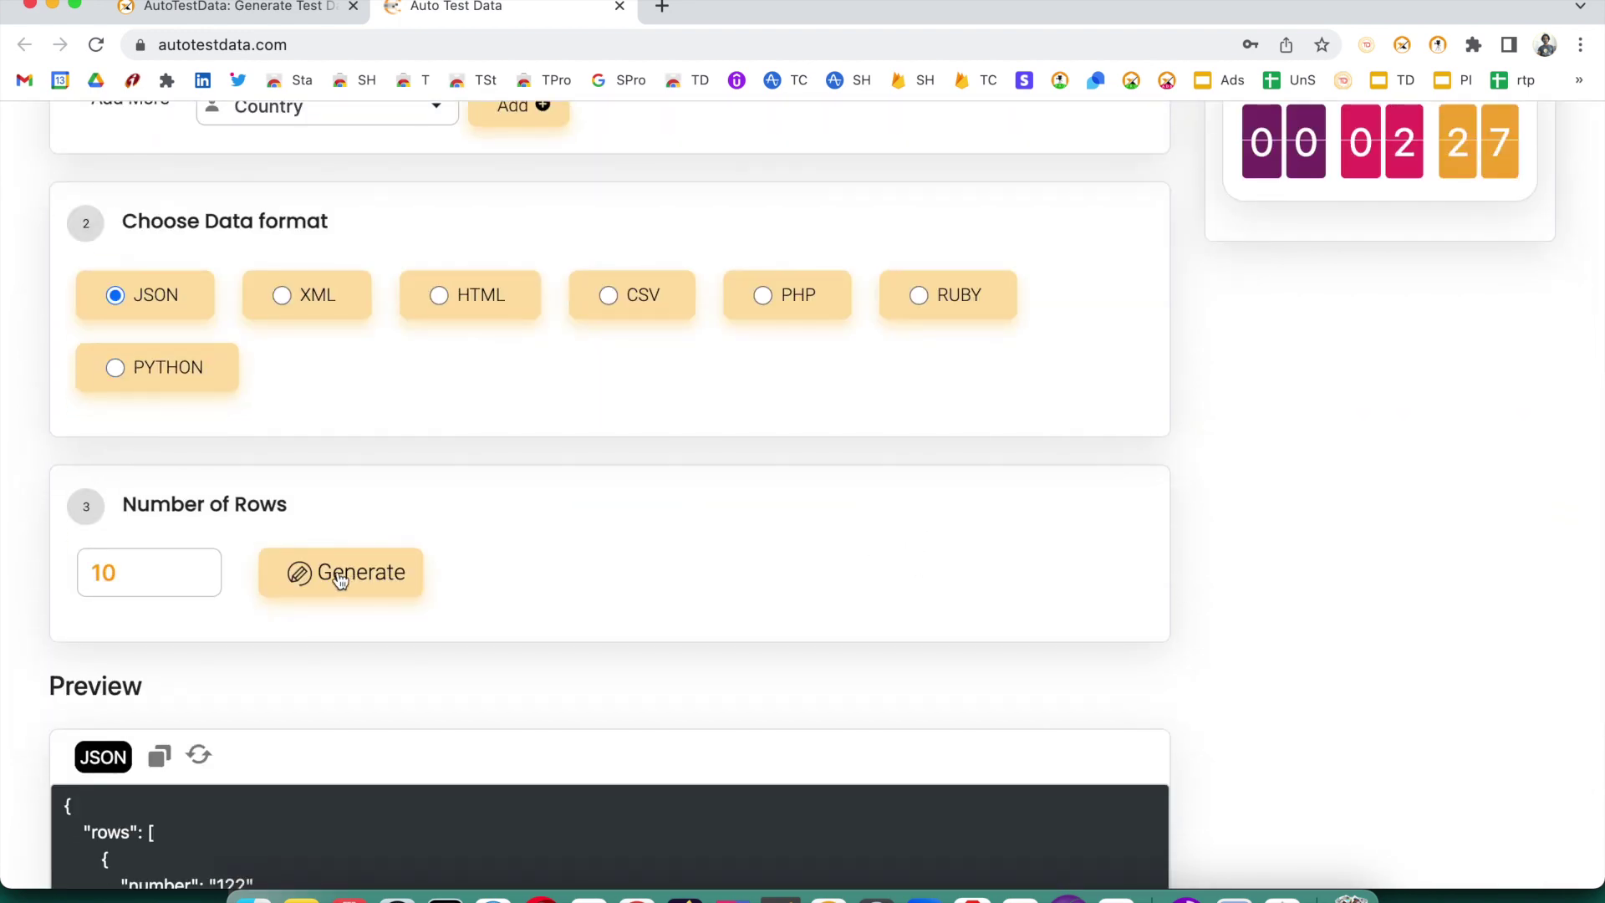
{"action": "scroll", "coordinate": [338, 572], "scroll_direction": "down", "scroll_amount": 2}
{"action": "scroll", "coordinate": [337, 572], "scroll_direction": "down", "scroll_amount": 2}
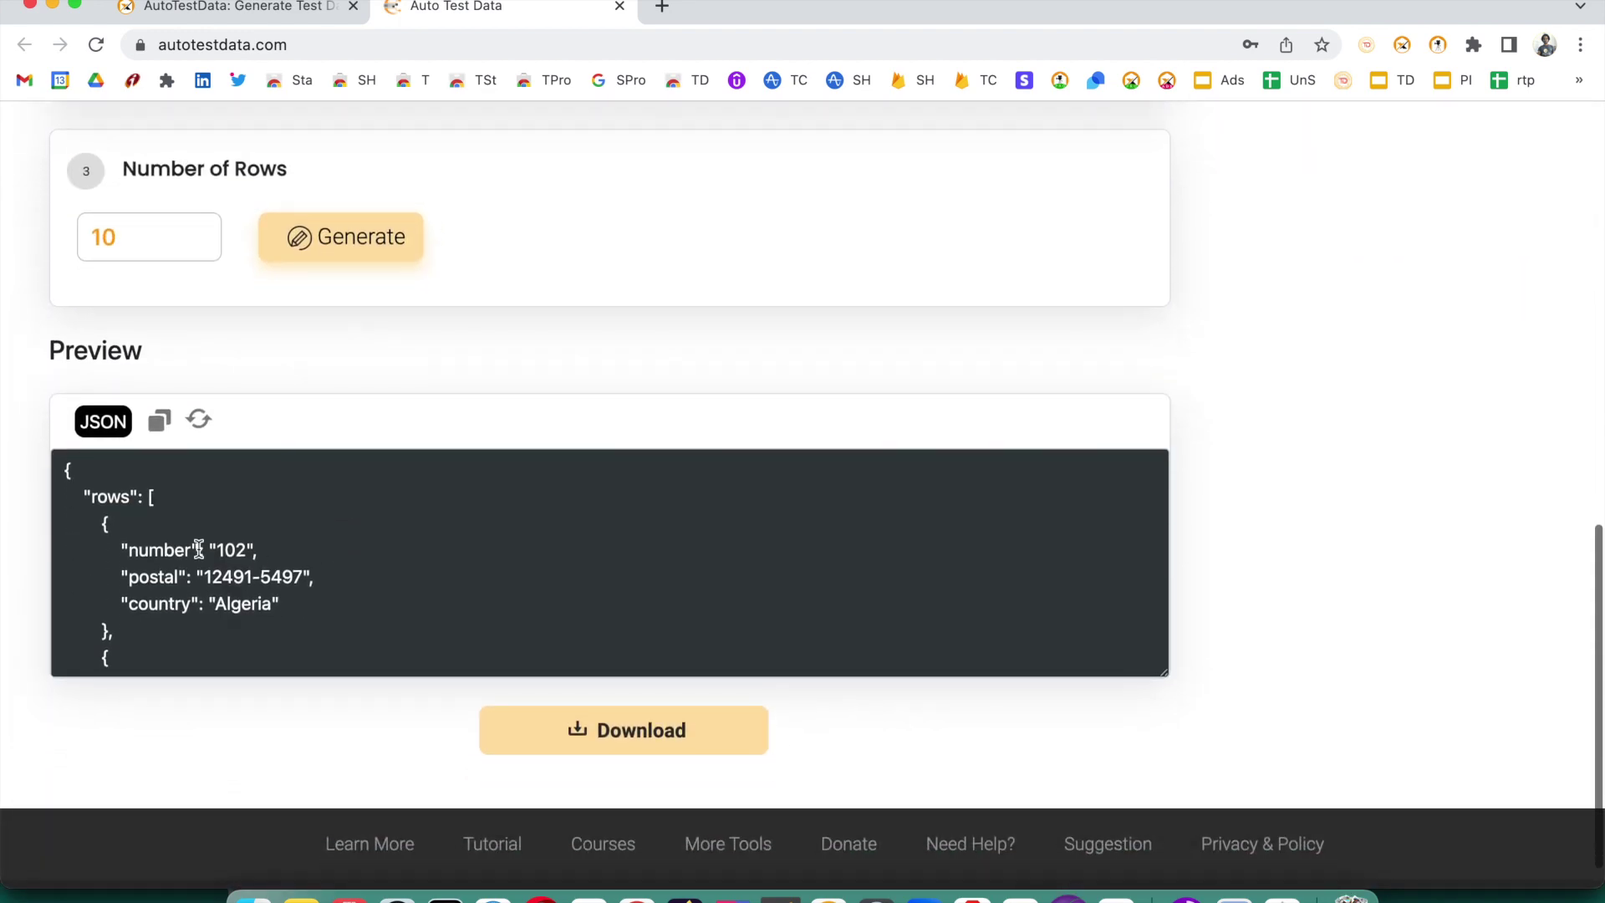
{"action": "scroll", "coordinate": [437, 539], "scroll_direction": "up", "scroll_amount": 11}
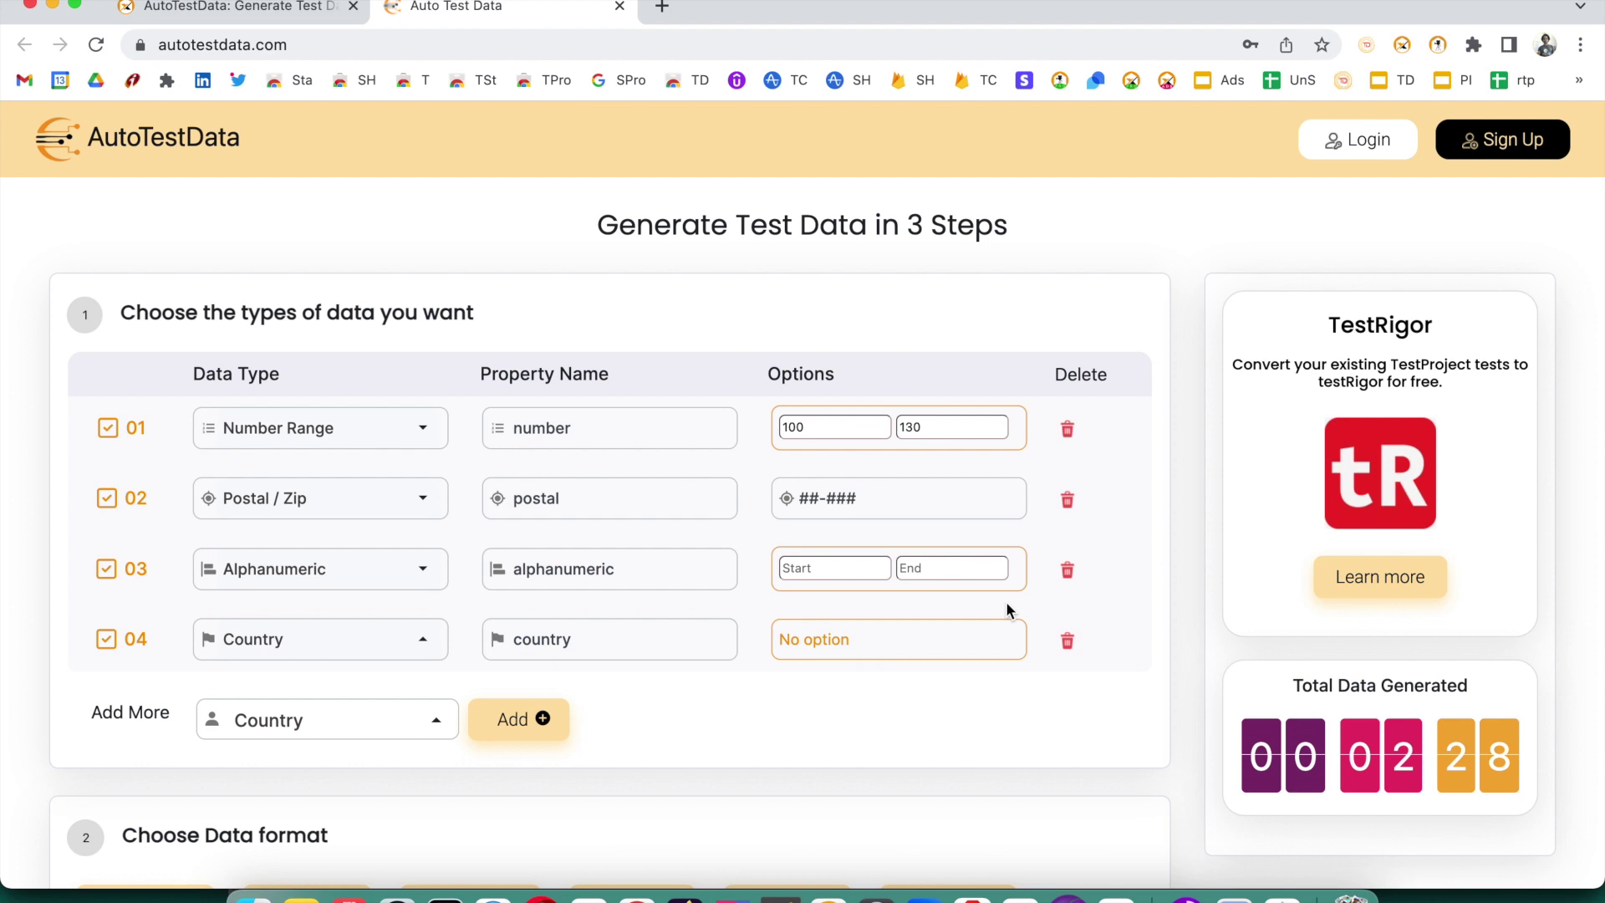
Delete the Number Range row and add a Names row.
{"action": "left_click", "coordinate": [1067, 430]}
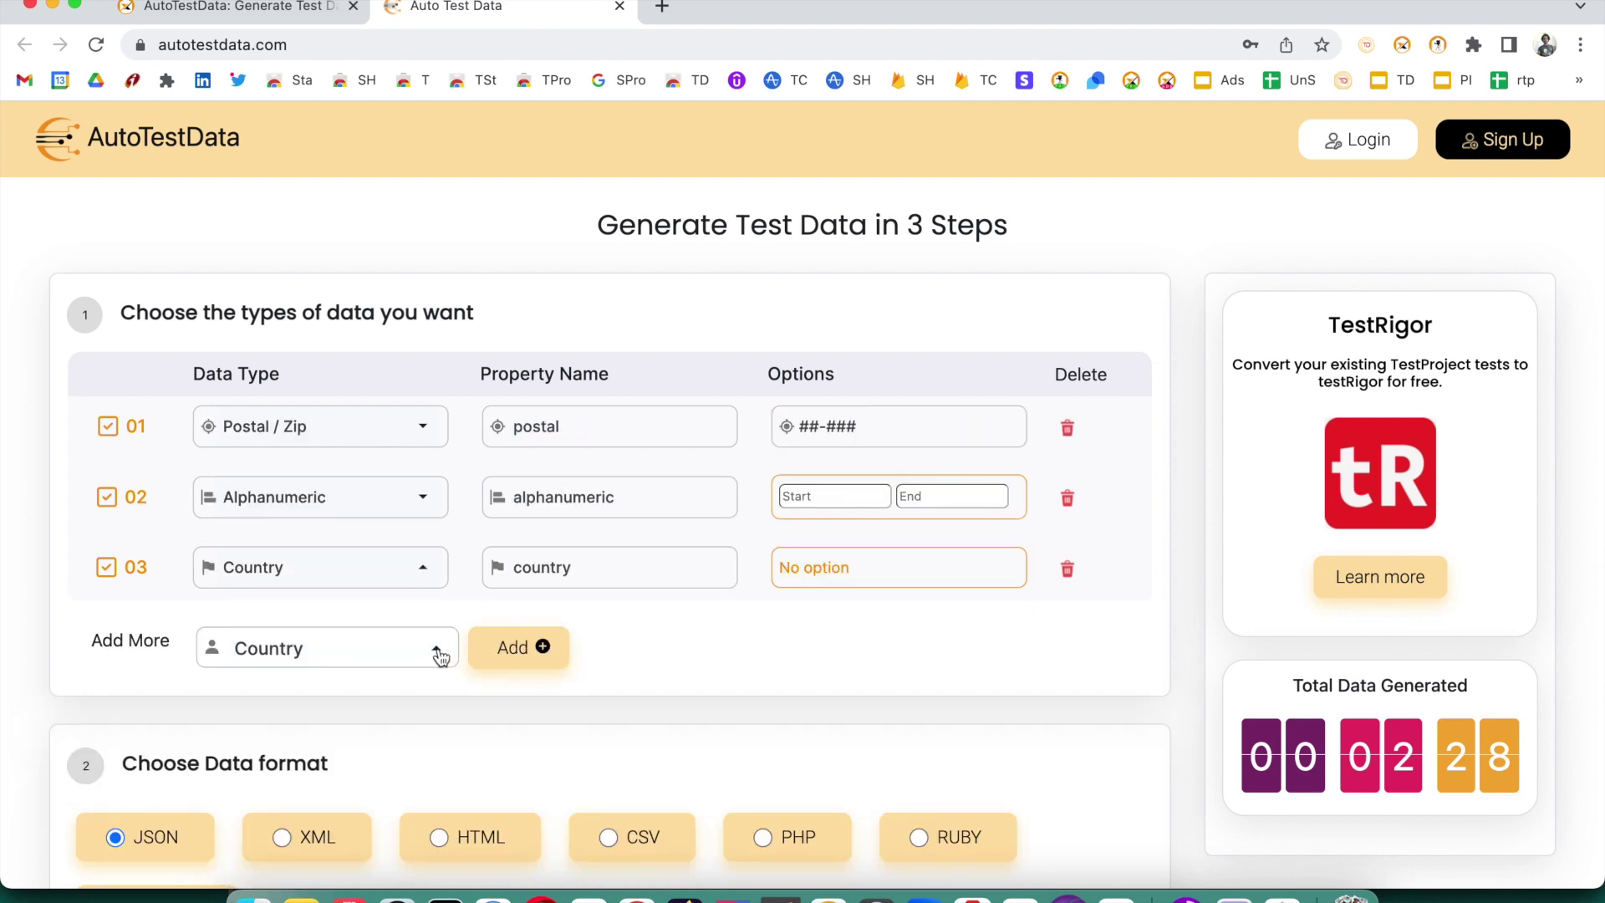
{"action": "left_click", "coordinate": [439, 654]}
{"action": "left_click", "coordinate": [339, 251]}
{"action": "left_click", "coordinate": [541, 650]}
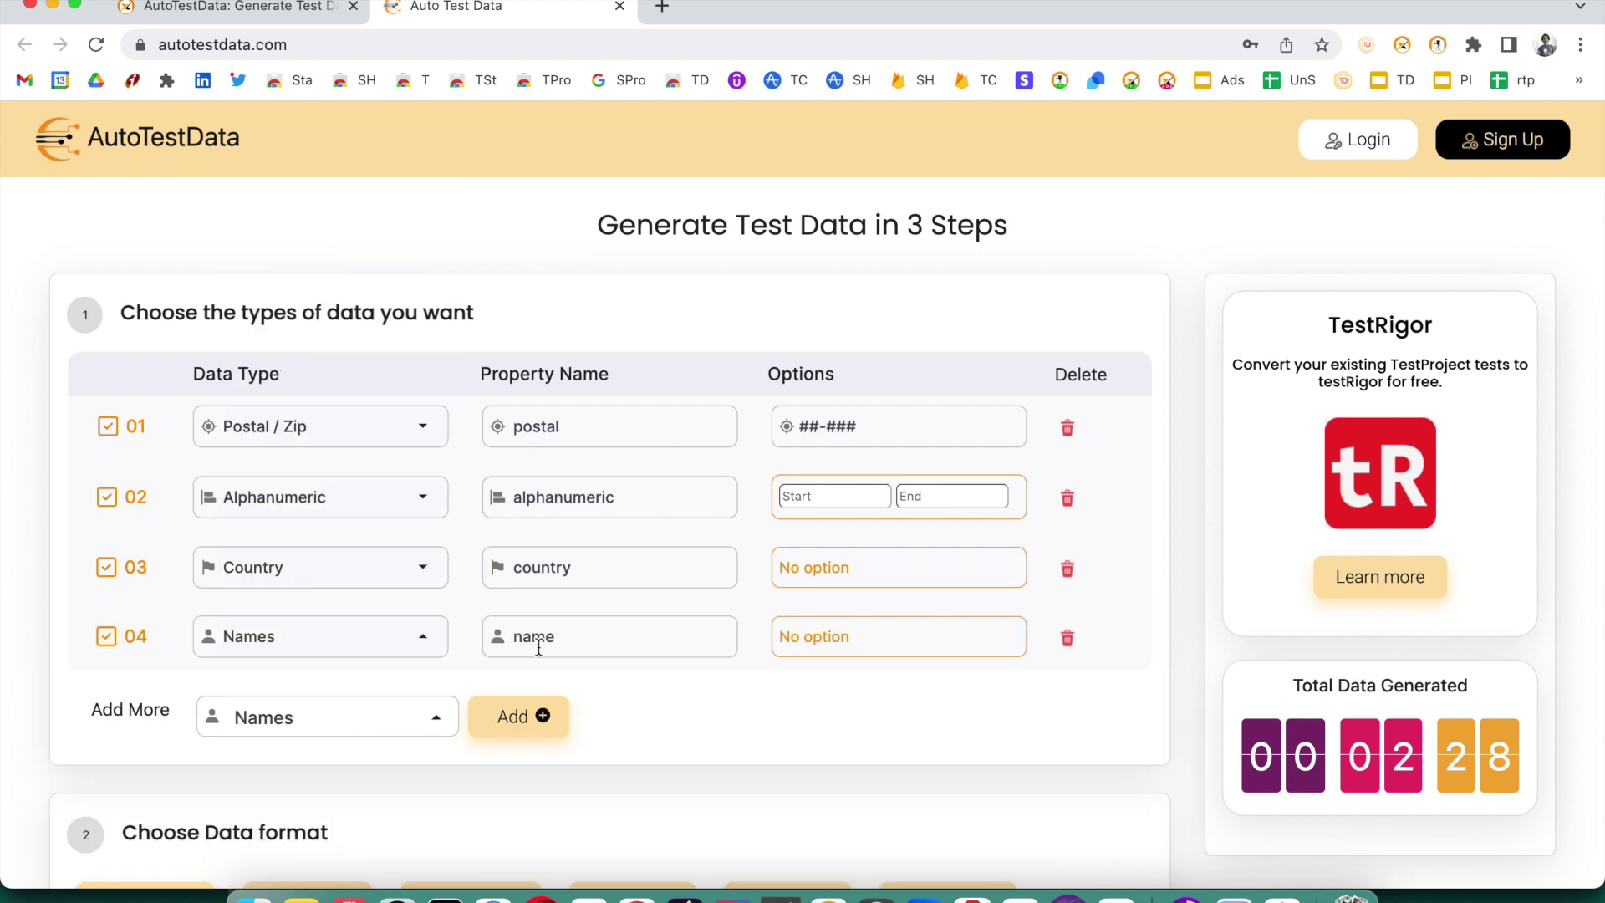
Add a second Names row and check the five-row table.
{"action": "left_click", "coordinate": [431, 732]}
{"action": "left_click", "coordinate": [390, 313]}
{"action": "left_click", "coordinate": [511, 716]}
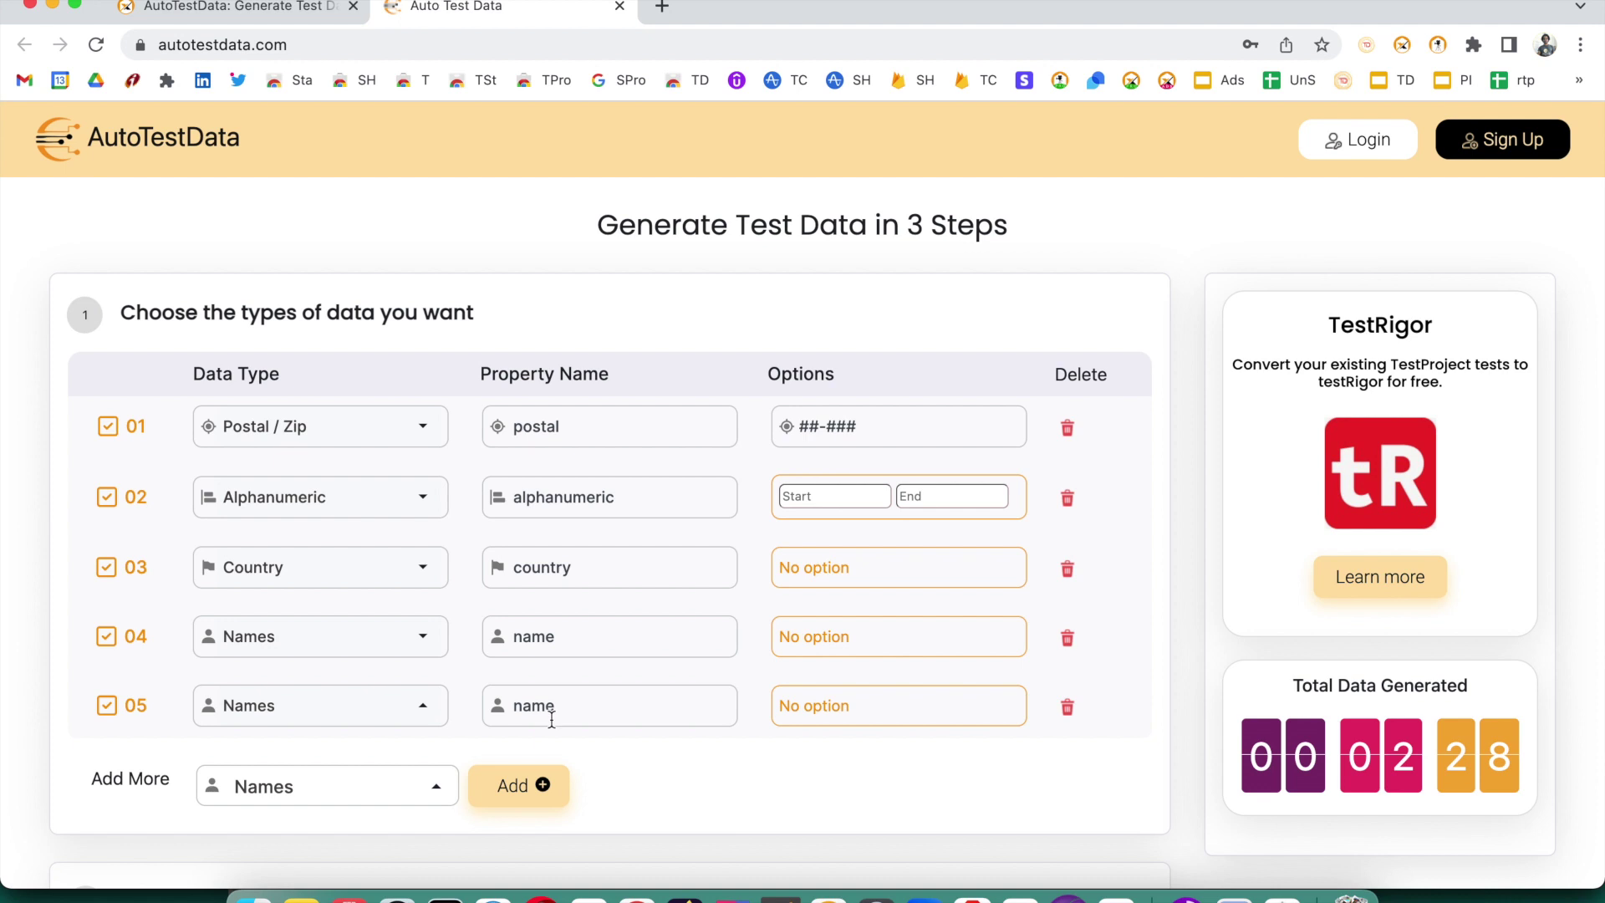
{"action": "scroll", "coordinate": [551, 718], "scroll_direction": "down", "scroll_amount": 3}
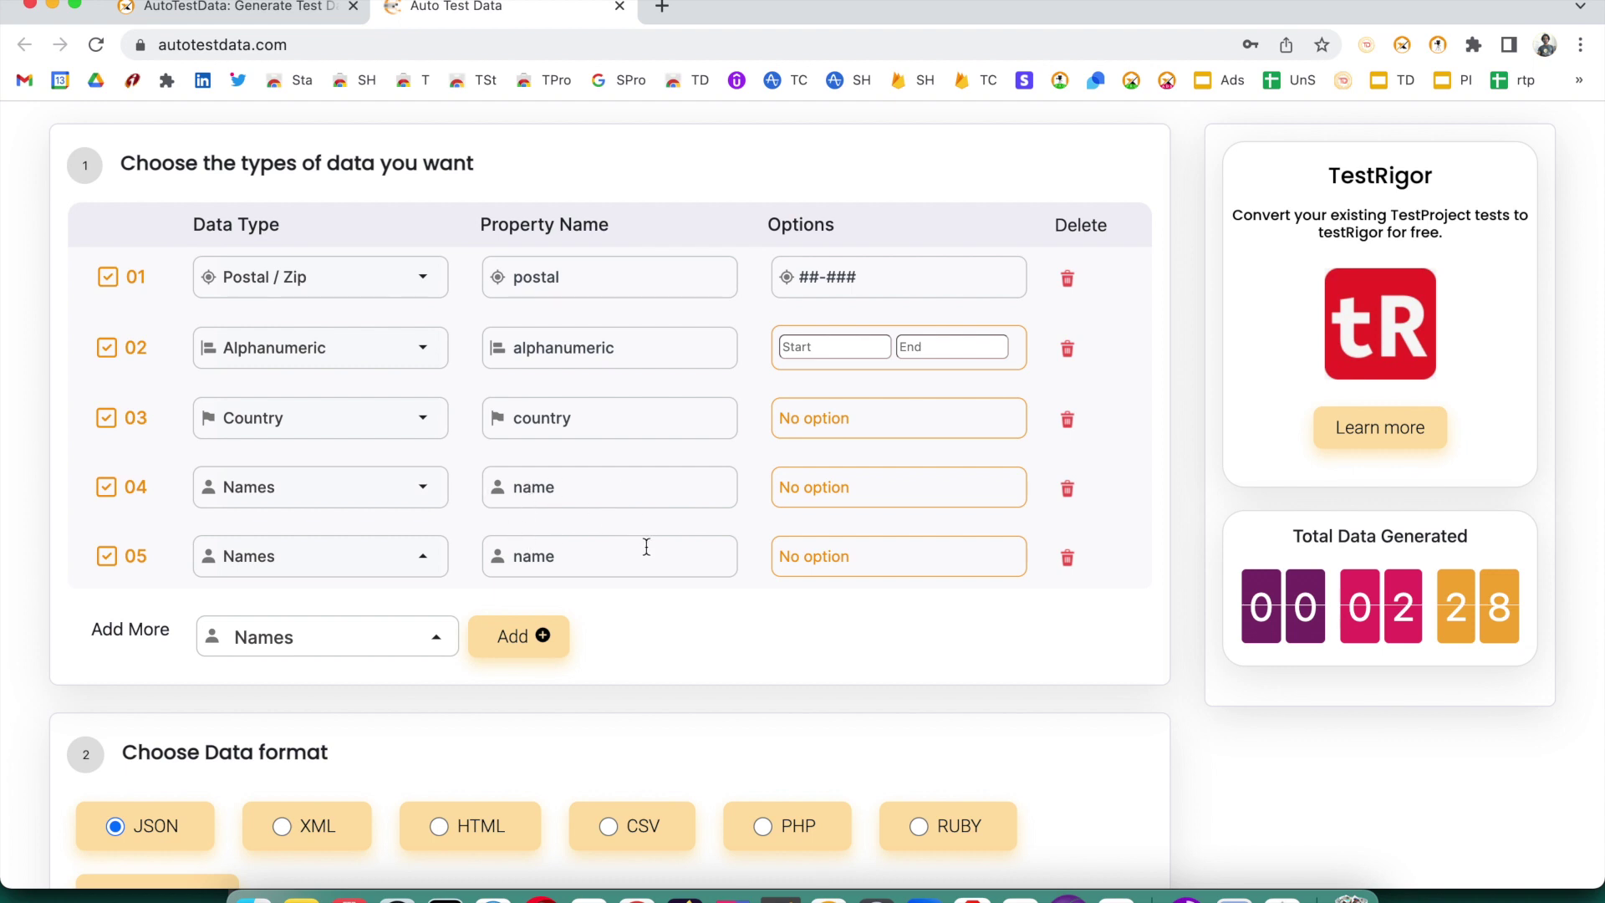
{"action": "scroll", "coordinate": [646, 546], "scroll_direction": "up", "scroll_amount": 3}
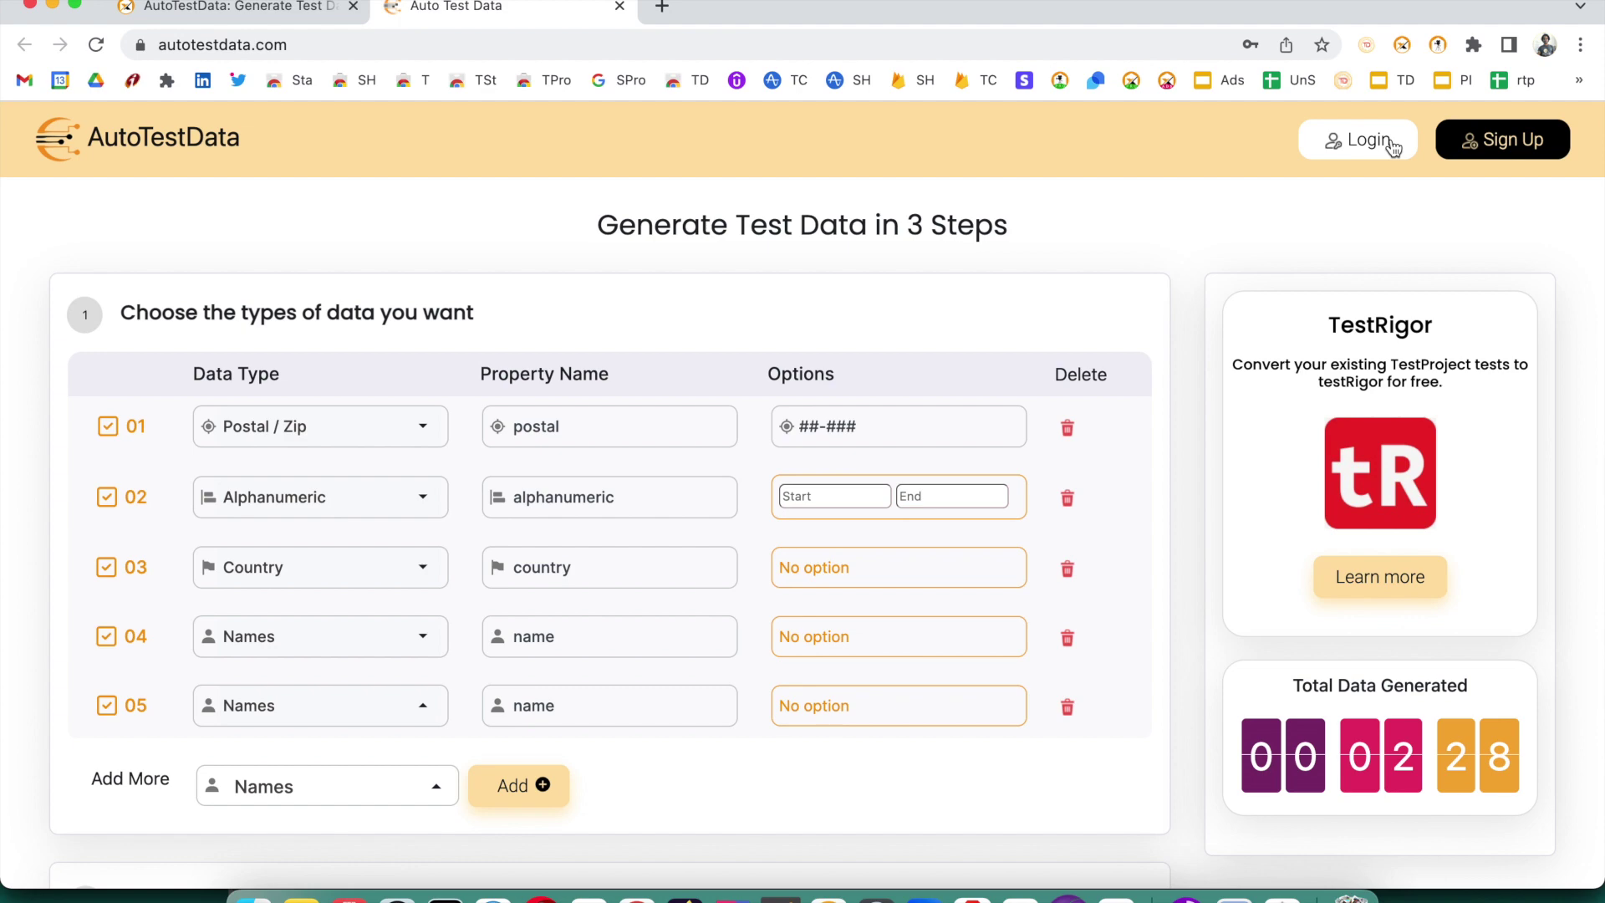
{"action": "scroll", "coordinate": [784, 514], "scroll_direction": "down", "scroll_amount": 9}
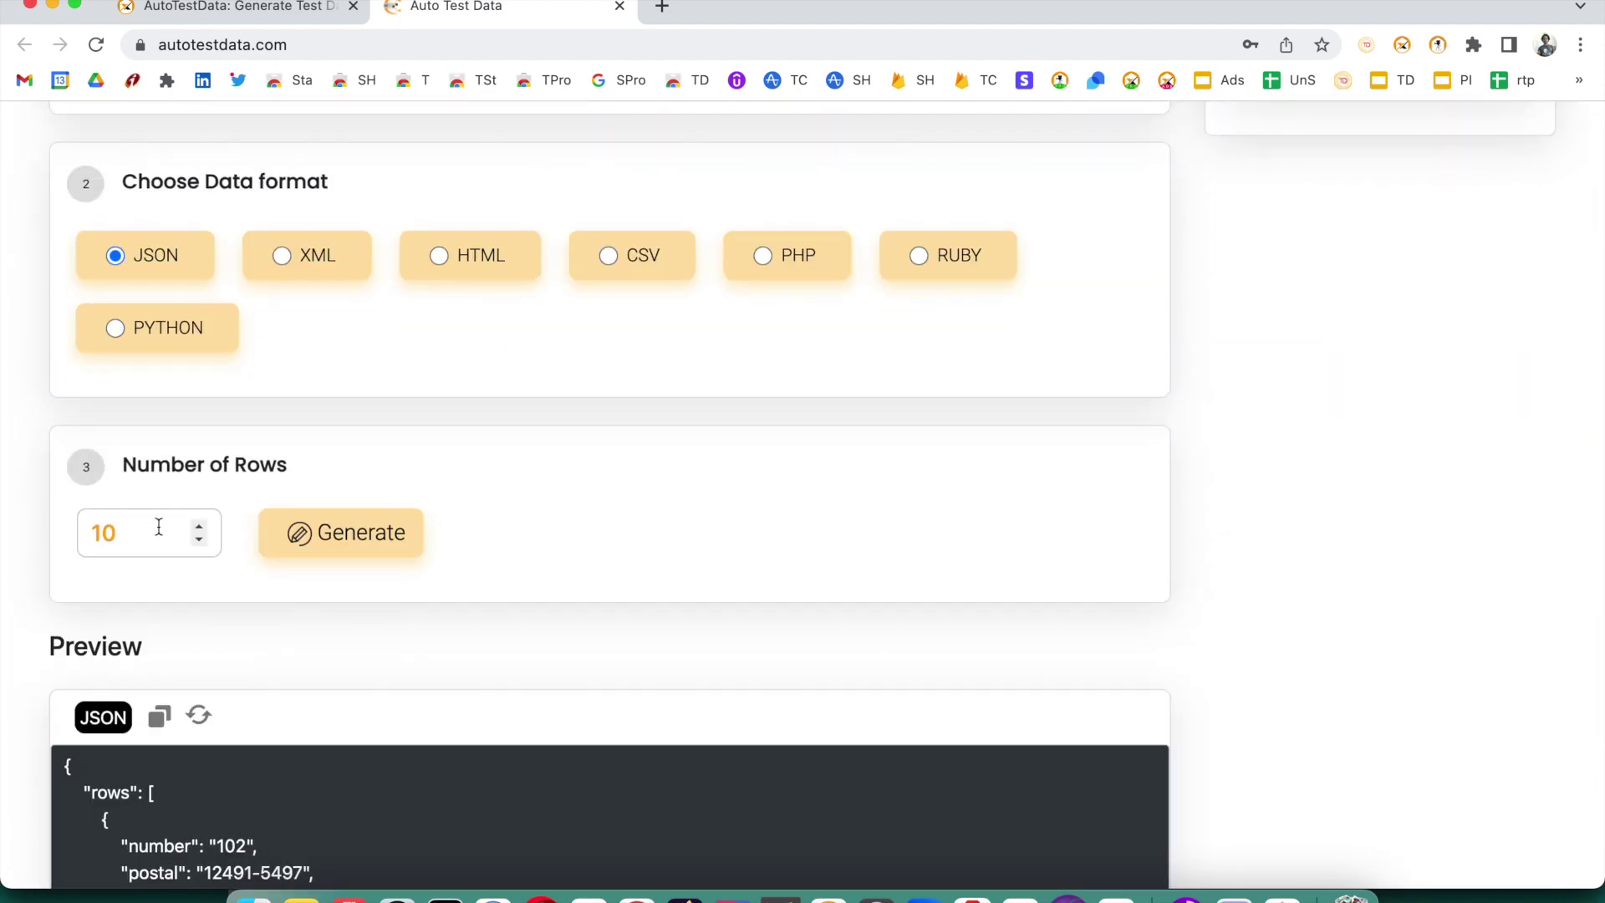
Request 101 rows, then dismiss the login prompt and the more-than-100-rows warning.
{"action": "type", "text": "1"}
{"action": "left_click", "coordinate": [315, 543]}
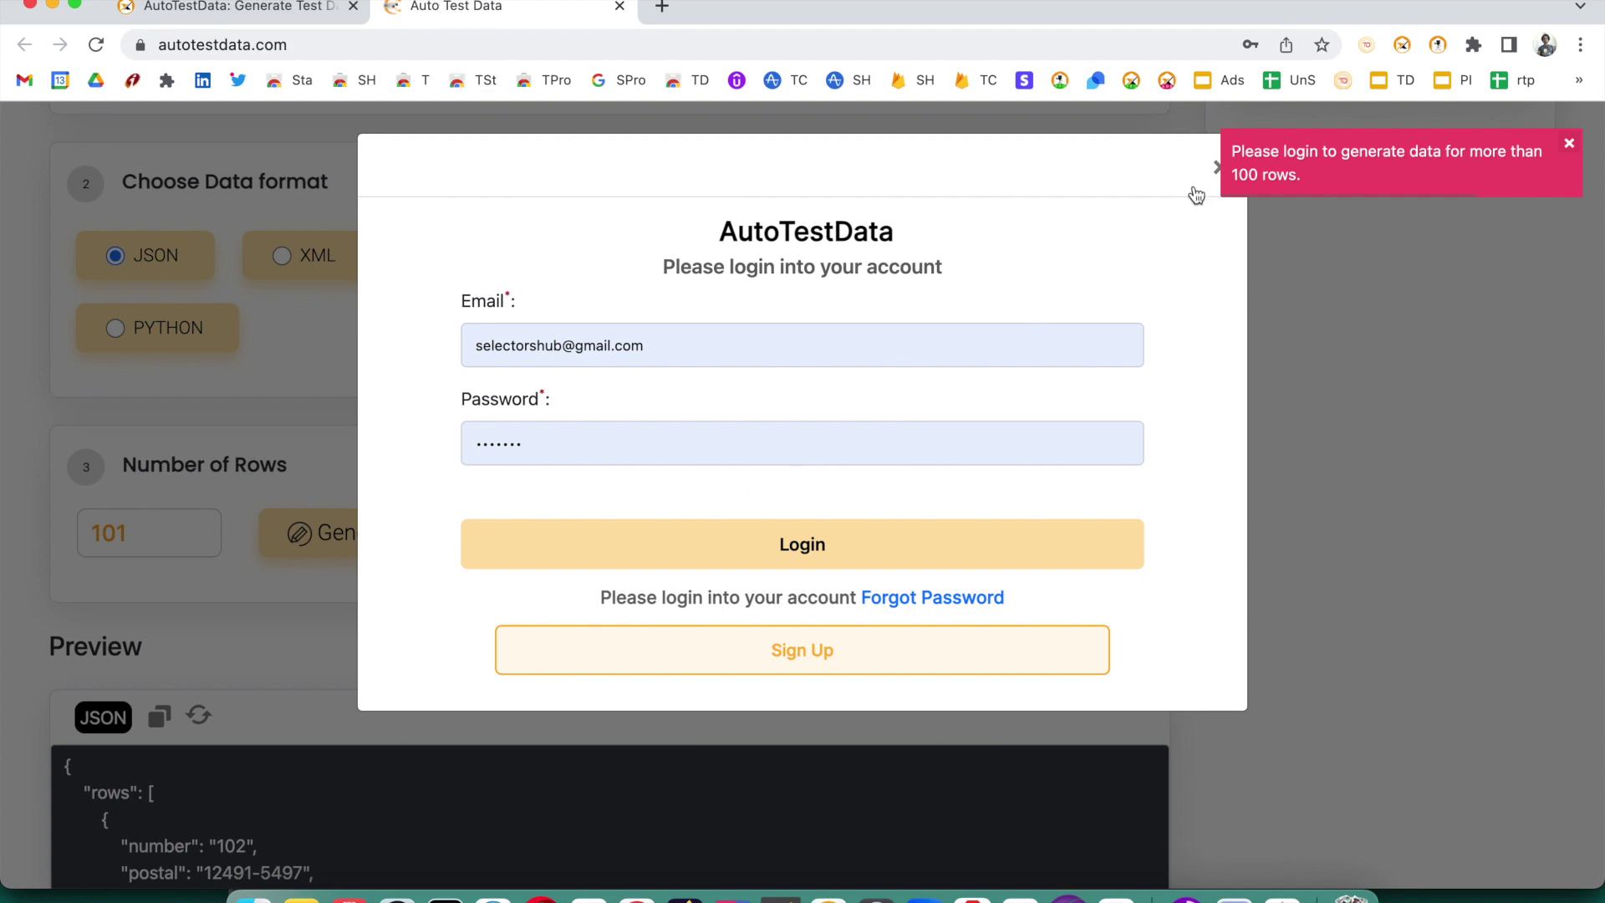
{"action": "left_click", "coordinate": [1216, 168]}
{"action": "scroll", "coordinate": [1387, 159], "scroll_direction": "up", "scroll_amount": 6}
{"action": "left_click", "coordinate": [1572, 145]}
Scroll over the generator page, then switch to the SelectorsHub AutoTestData tab.
{"action": "scroll", "coordinate": [1028, 314], "scroll_direction": "down", "scroll_amount": 10}
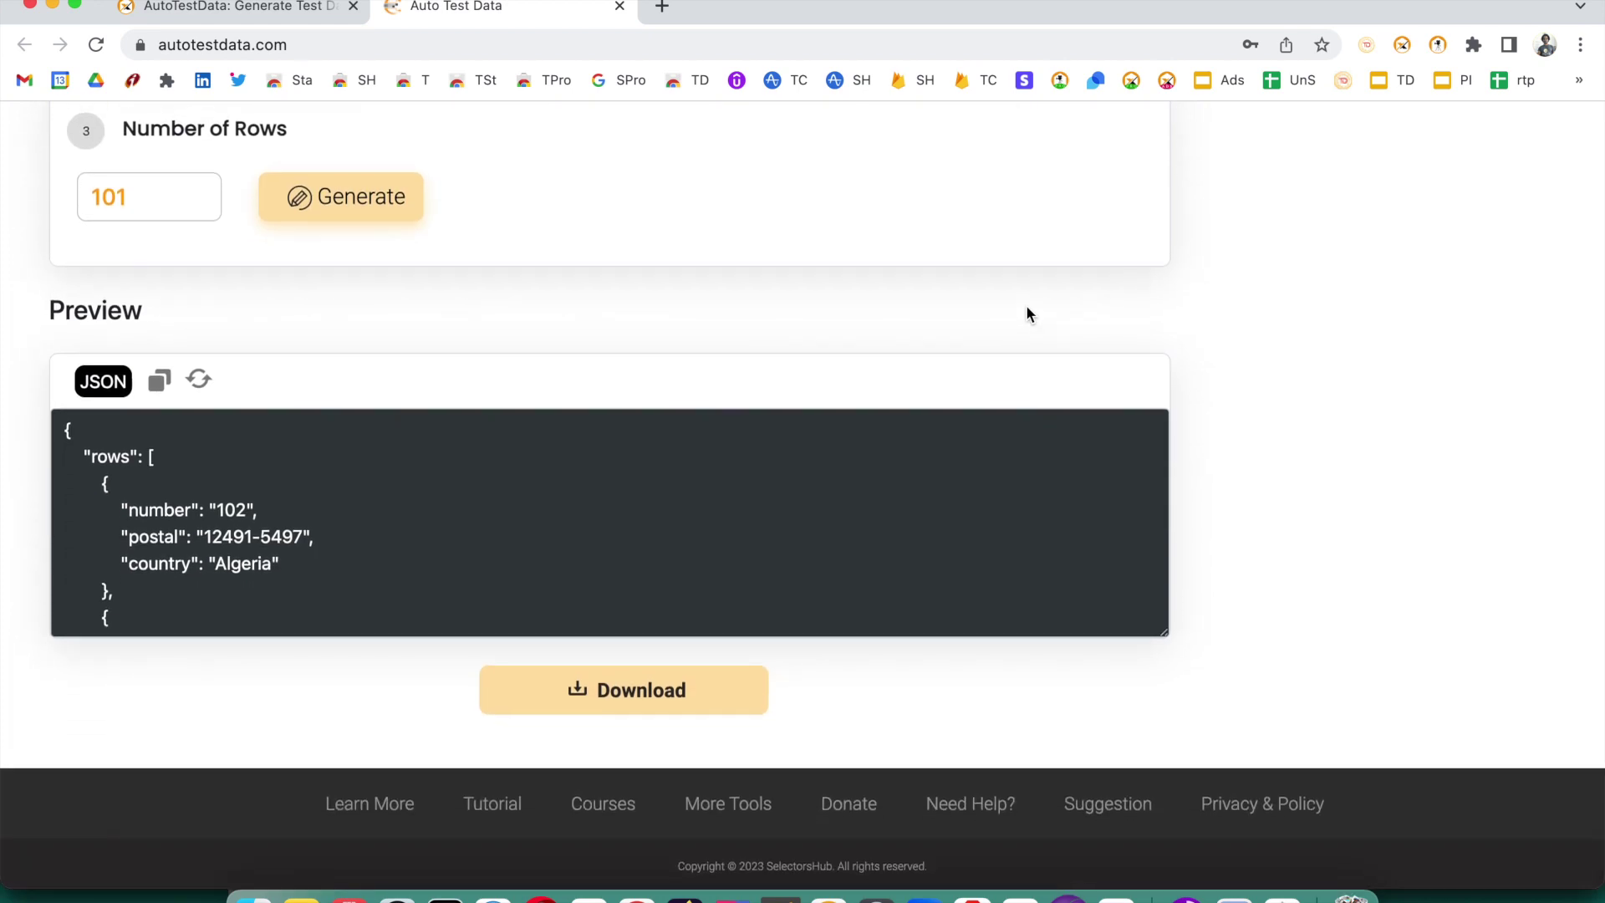
{"action": "scroll", "coordinate": [1026, 313], "scroll_direction": "up", "scroll_amount": 10}
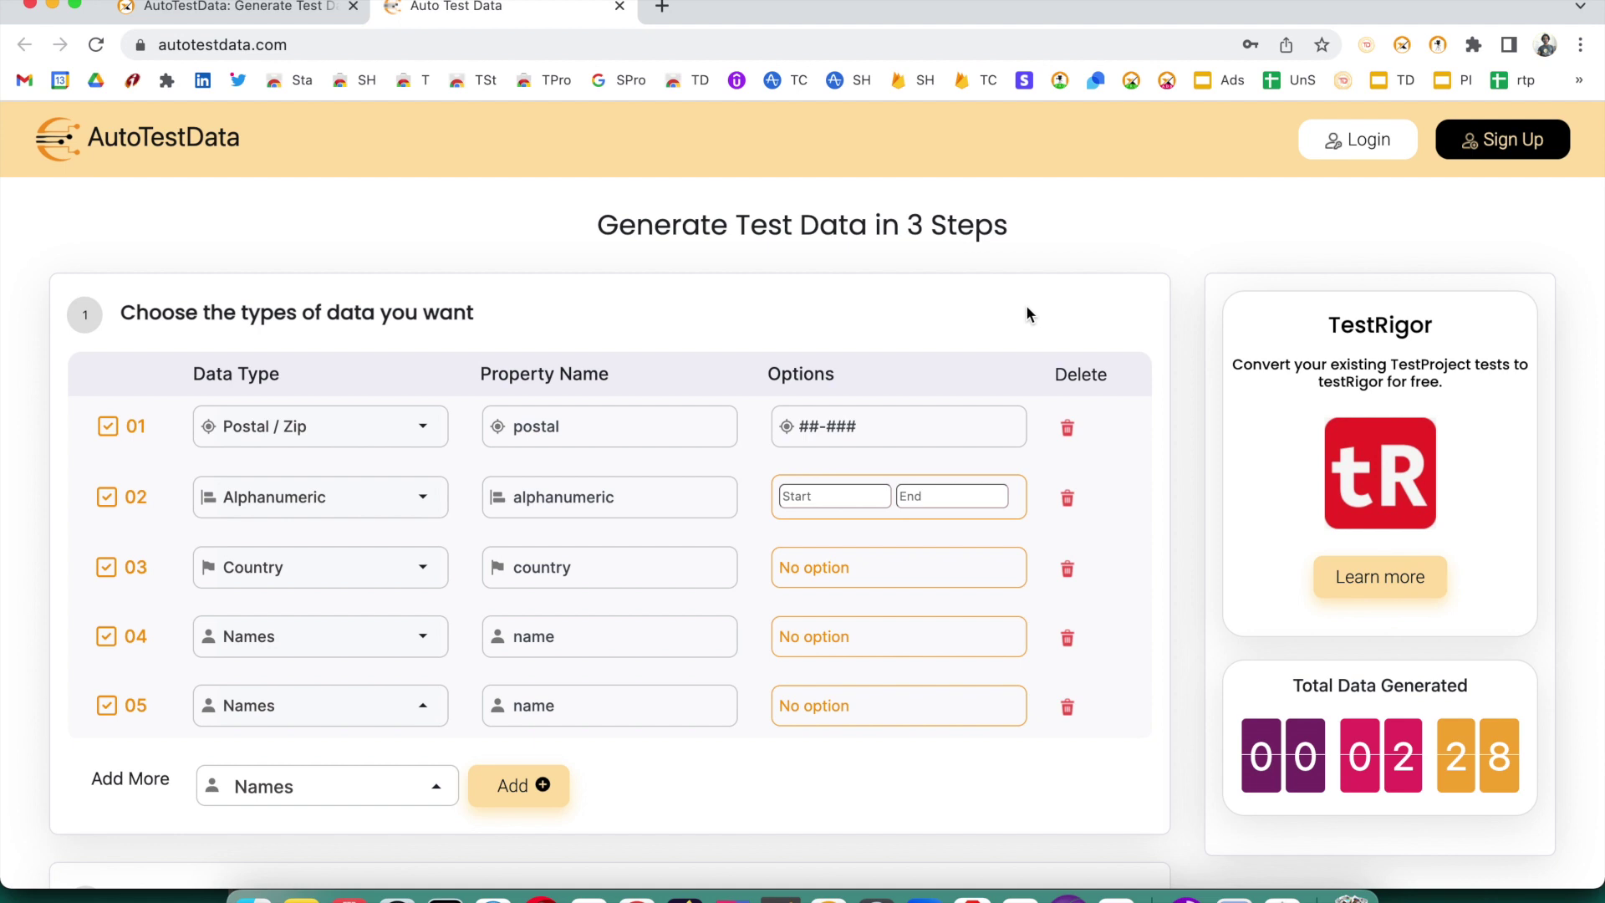
{"action": "scroll", "coordinate": [1027, 311], "scroll_direction": "down", "scroll_amount": 5}
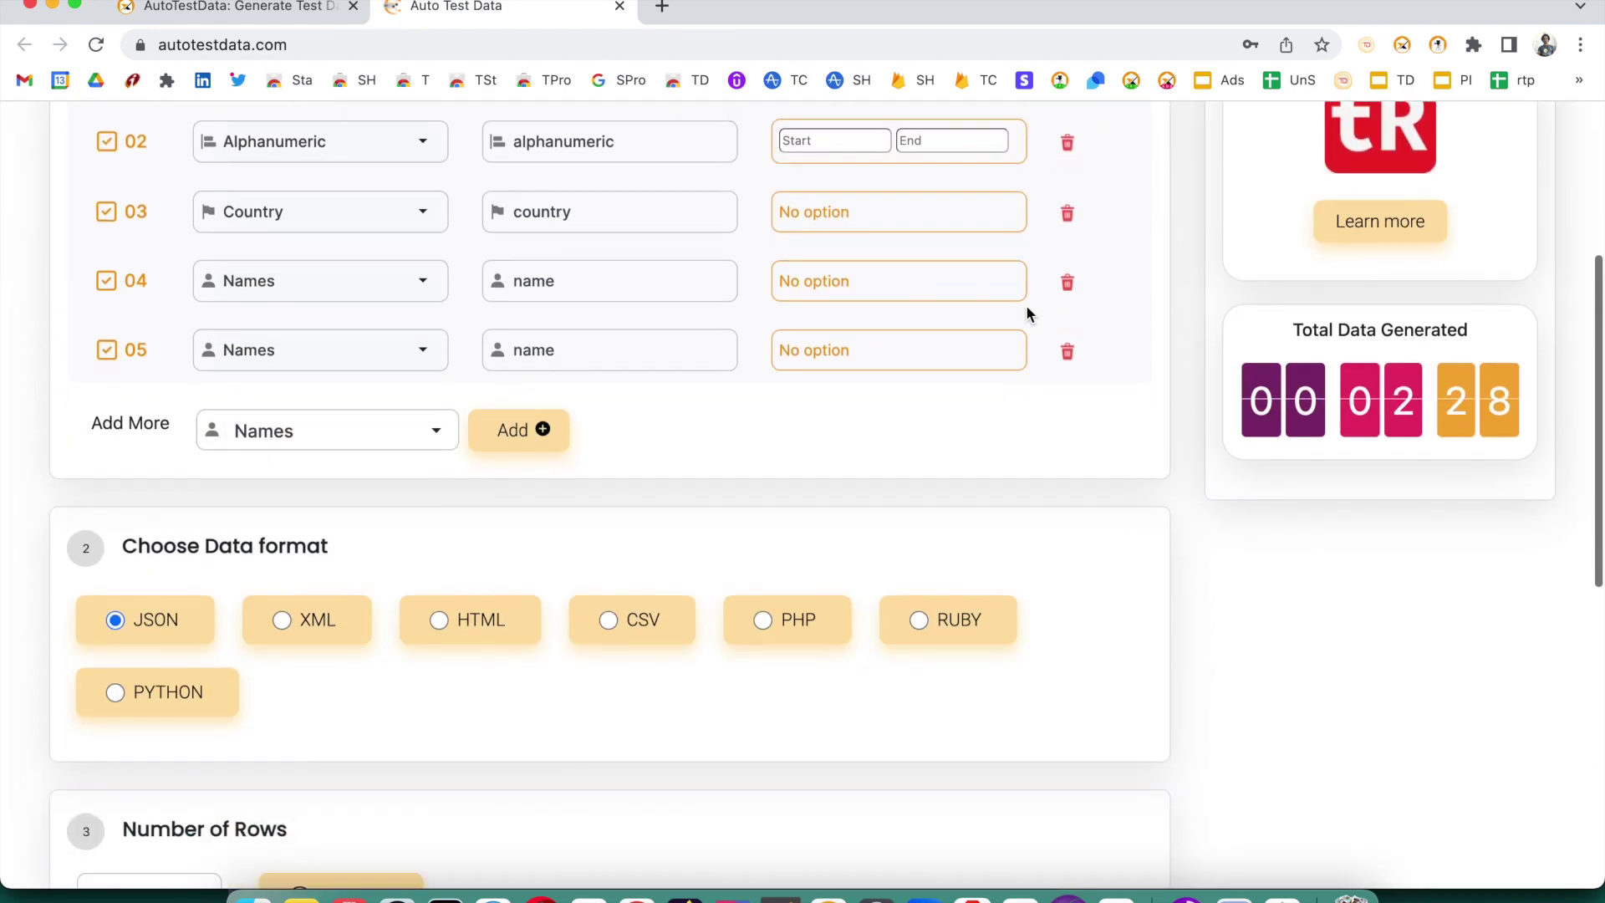
{"action": "scroll", "coordinate": [1026, 307], "scroll_direction": "down", "scroll_amount": 10}
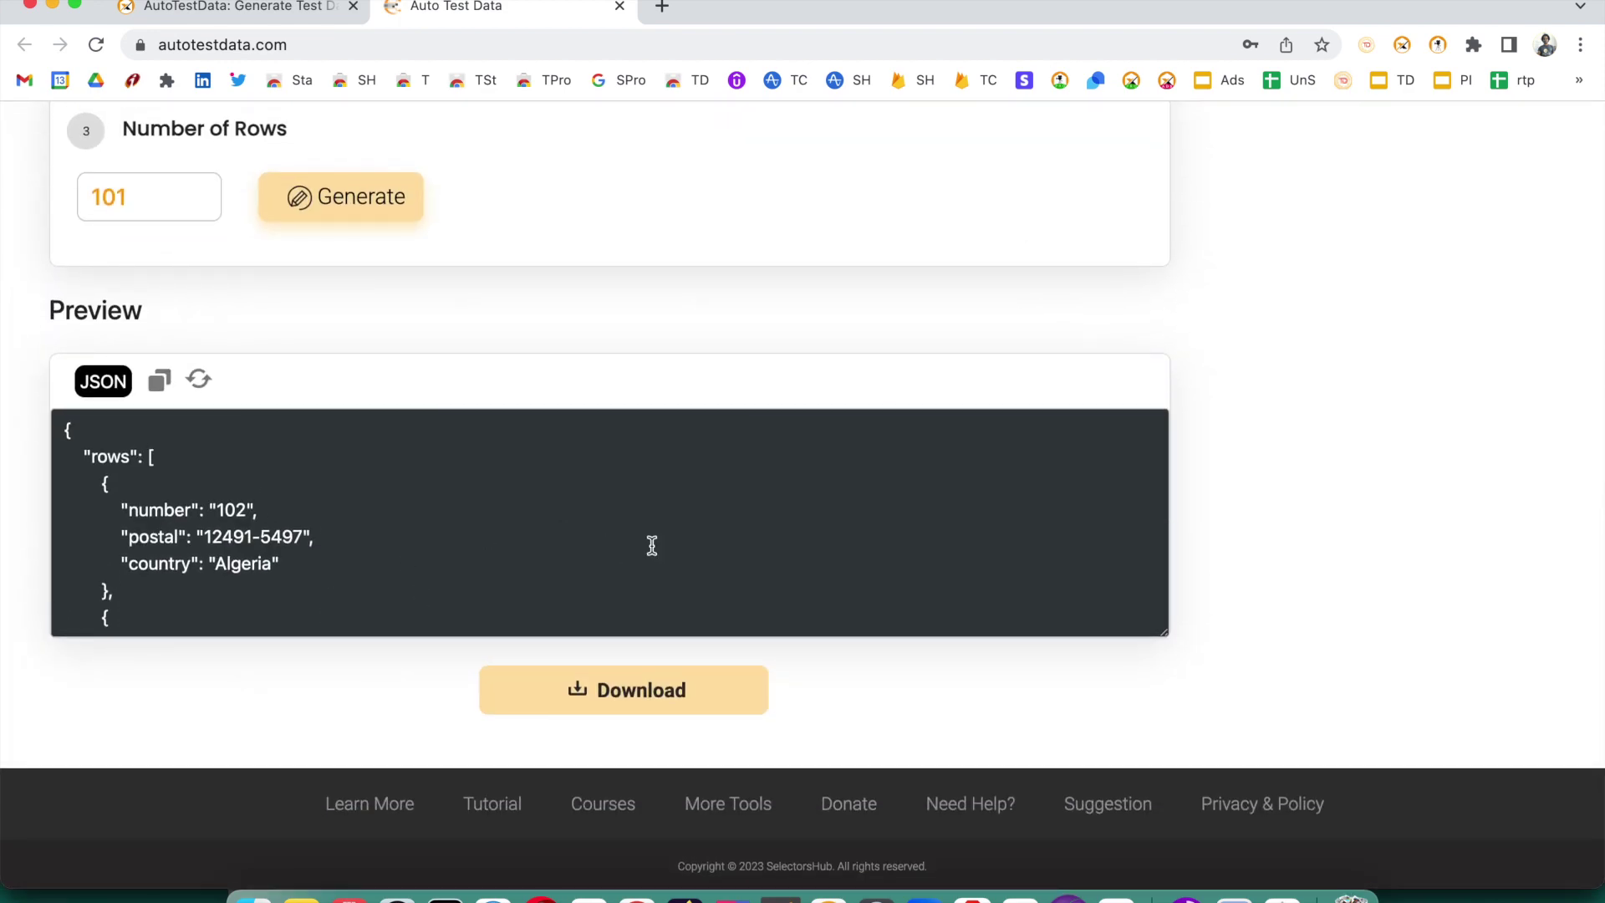
{"action": "scroll", "coordinate": [705, 530], "scroll_direction": "up", "scroll_amount": 2}
{"action": "scroll", "coordinate": [706, 530], "scroll_direction": "down", "scroll_amount": 2}
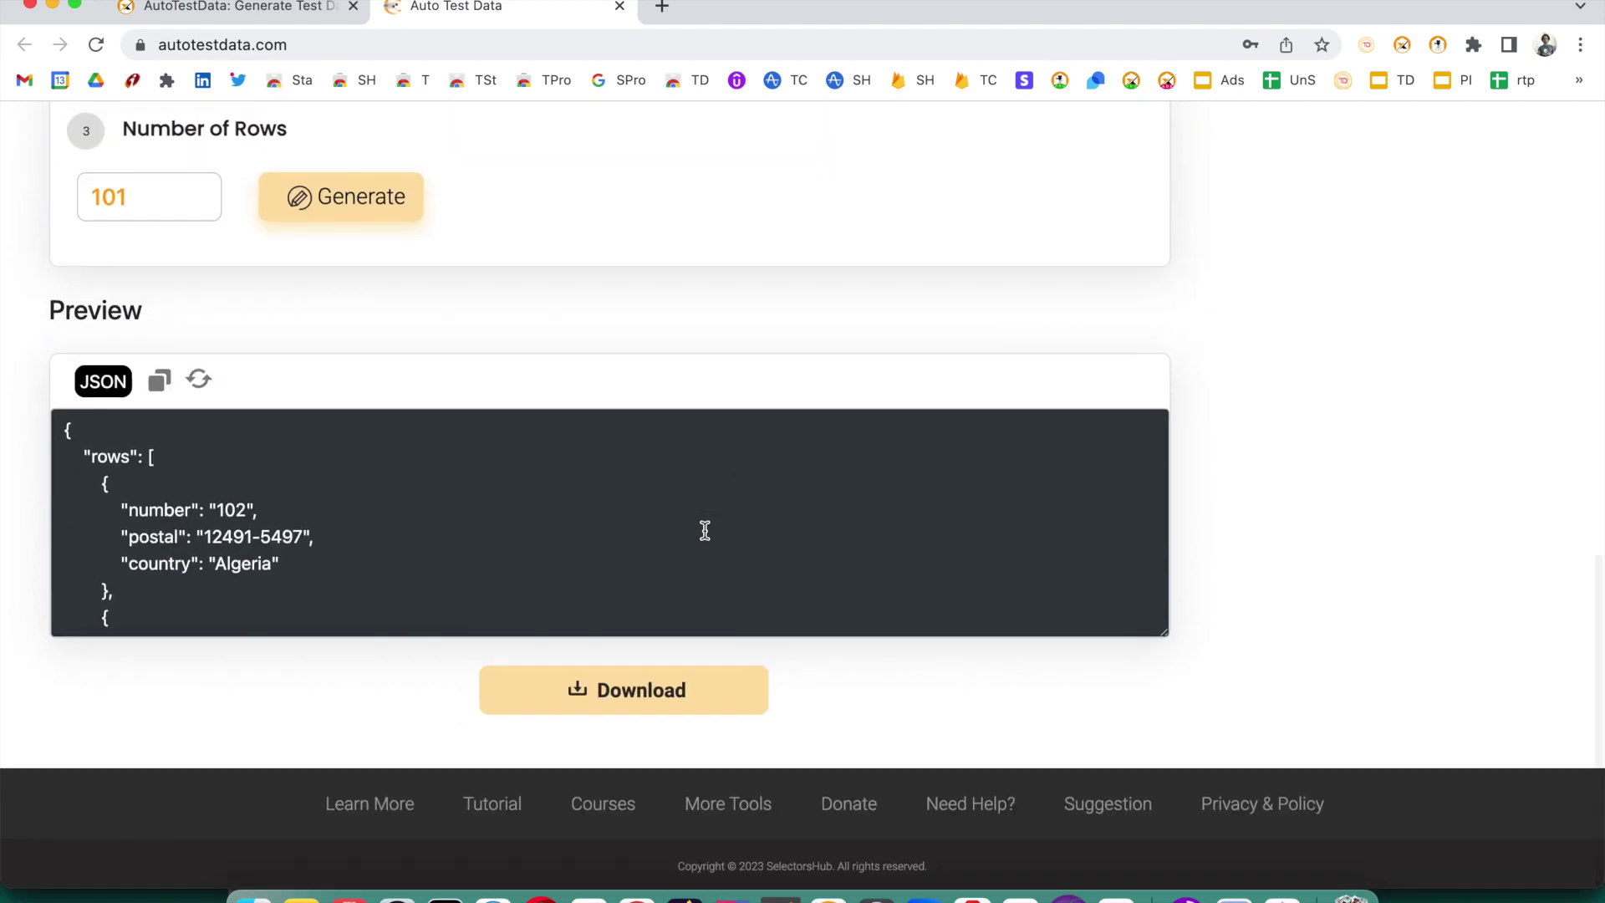
{"action": "scroll", "coordinate": [705, 530], "scroll_direction": "up", "scroll_amount": 10}
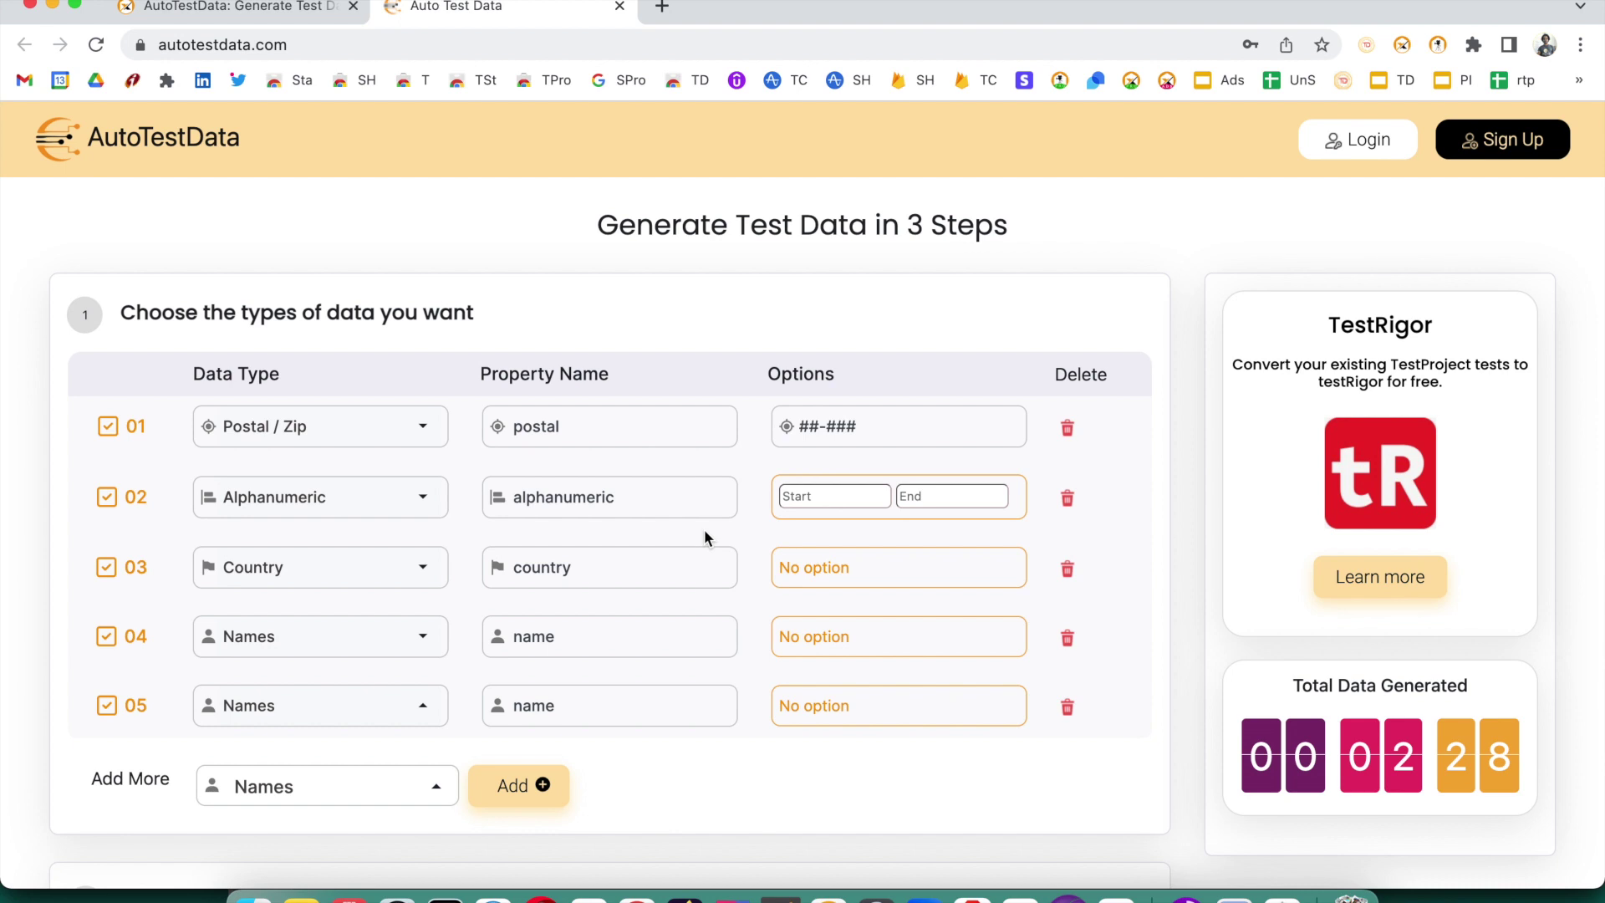
{"action": "left_click", "coordinate": [246, 6]}
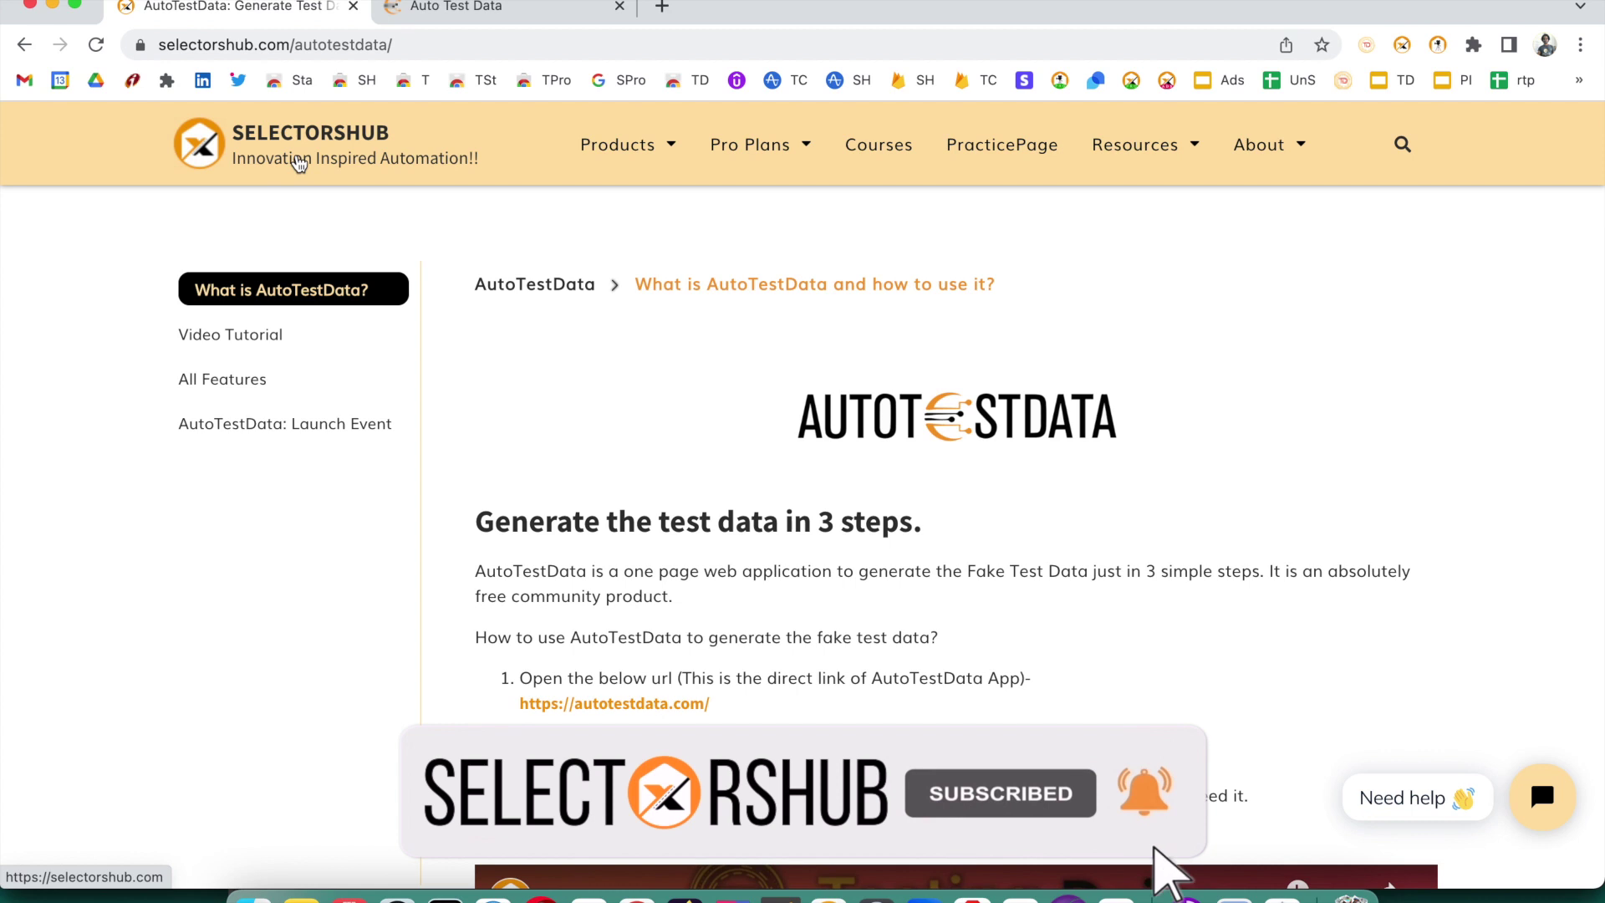
Load the SelectorsHub home page, then open Testing Daily in a new tab.
{"action": "left_click", "coordinate": [298, 163]}
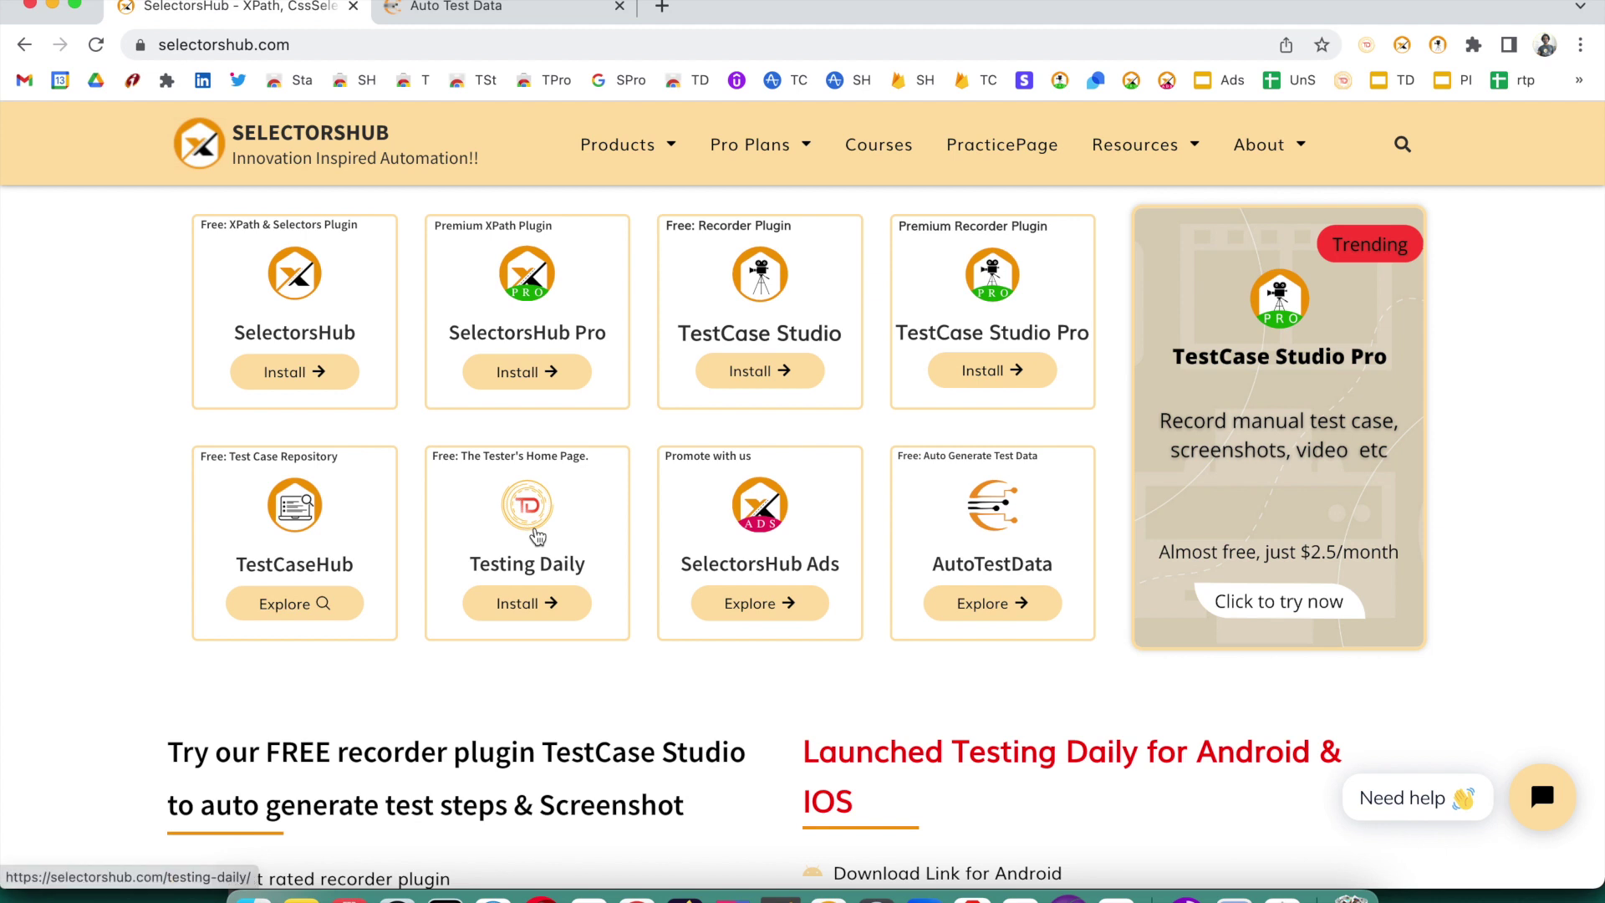
{"action": "left_click", "coordinate": [660, 8]}
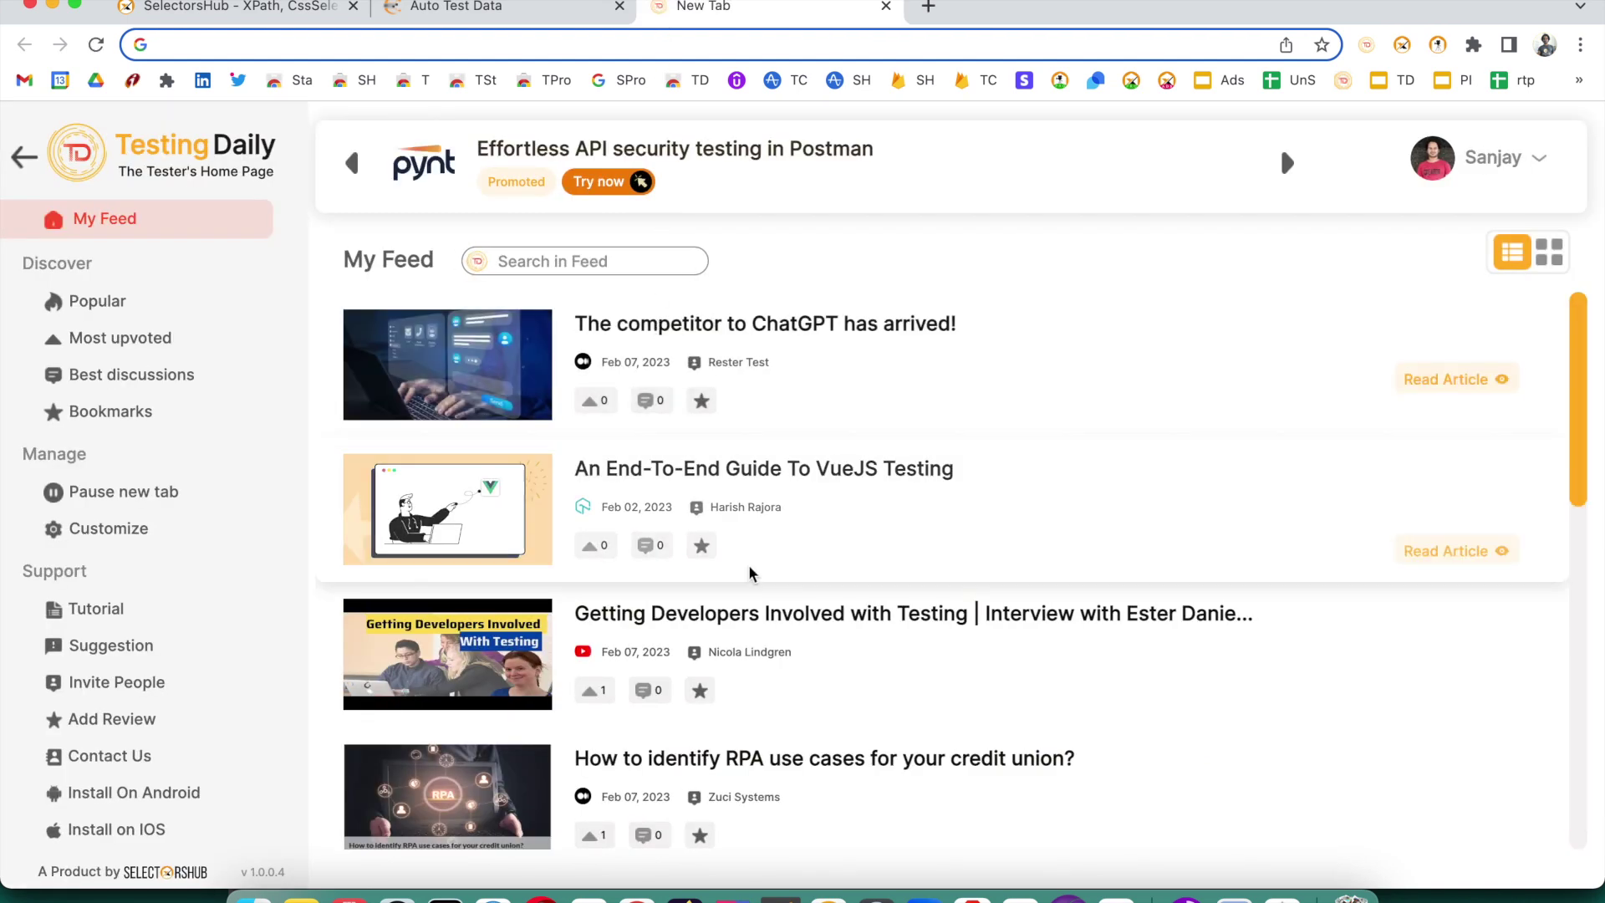
Browse the Testing Daily My Feed articles, then return to the SelectorsHub home tab.
{"action": "scroll", "coordinate": [724, 645], "scroll_direction": "down", "scroll_amount": 8}
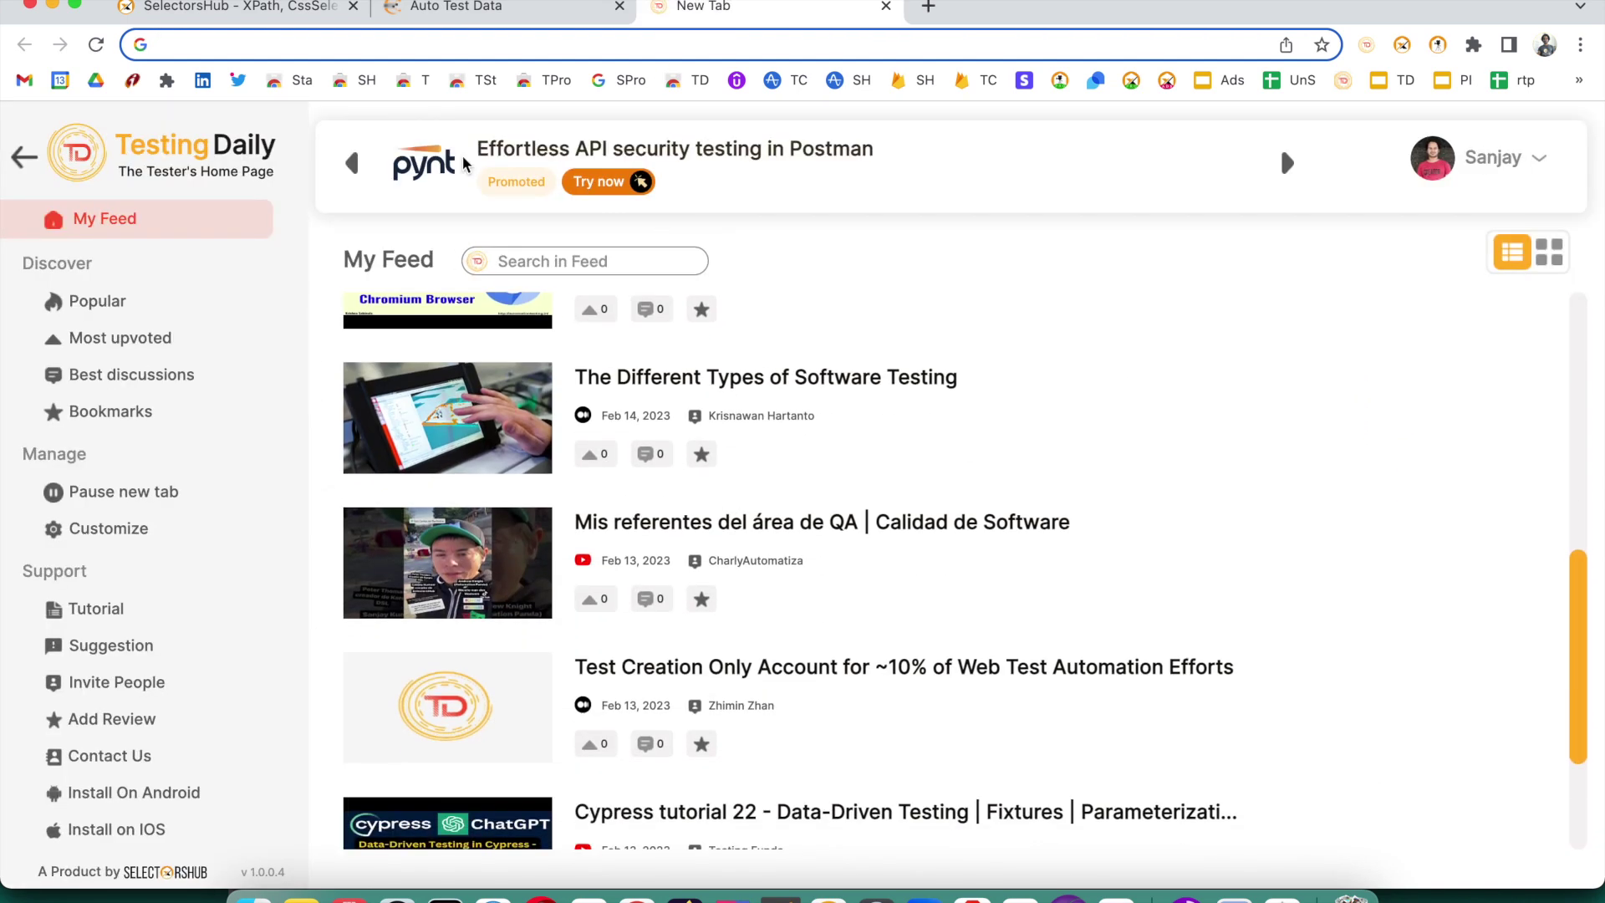
{"action": "scroll", "coordinate": [416, 468], "scroll_direction": "down", "scroll_amount": 5}
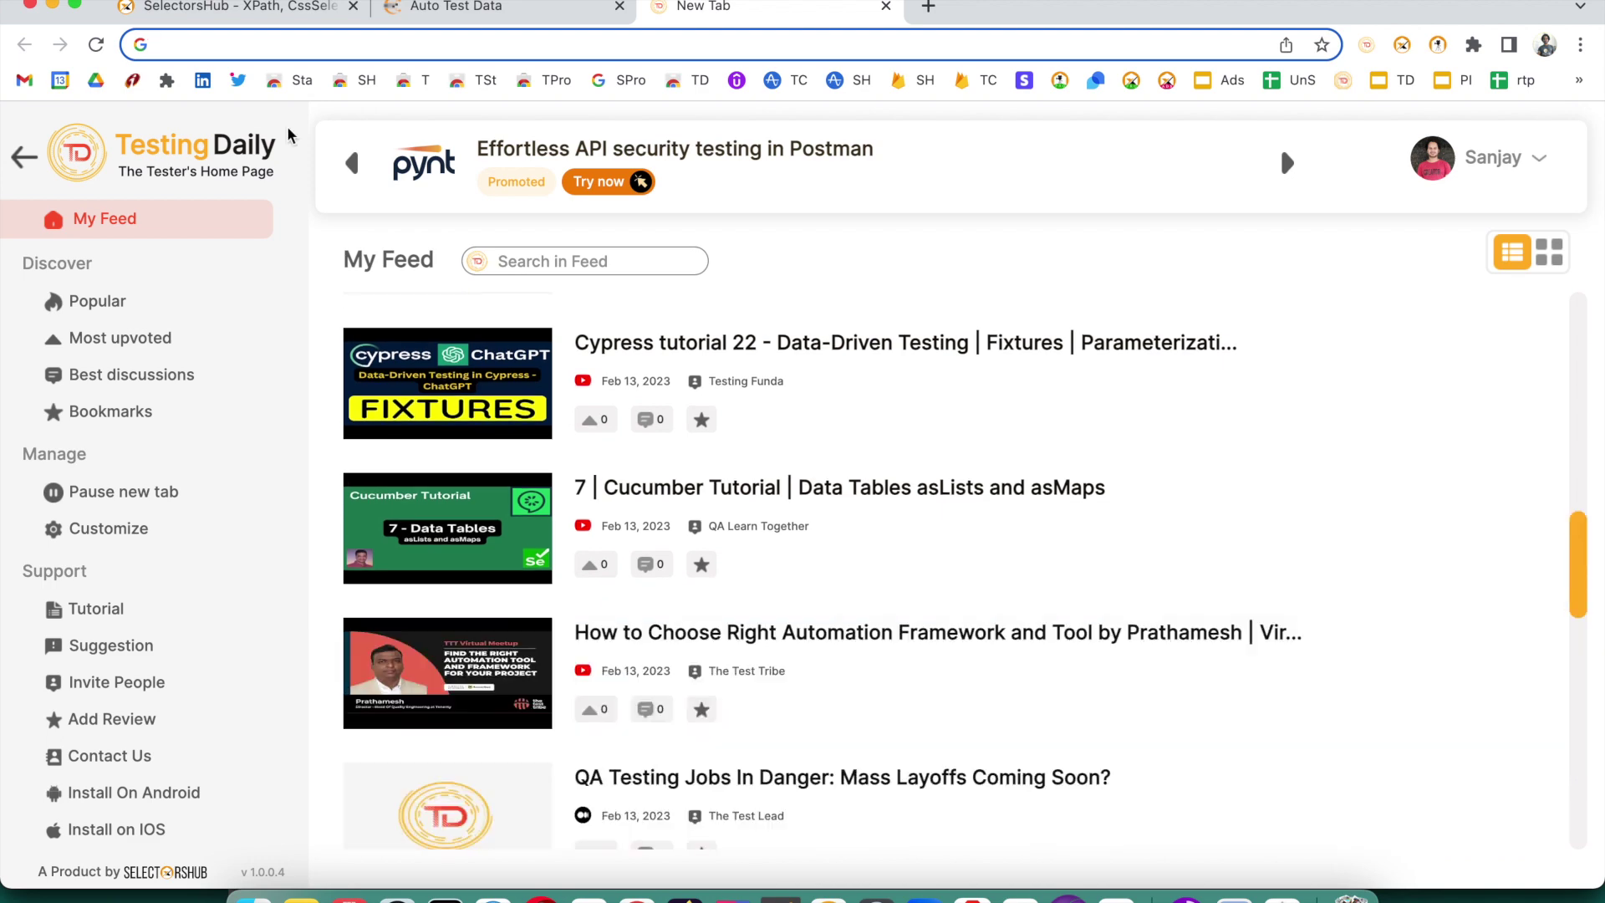
{"action": "left_click", "coordinate": [272, 10]}
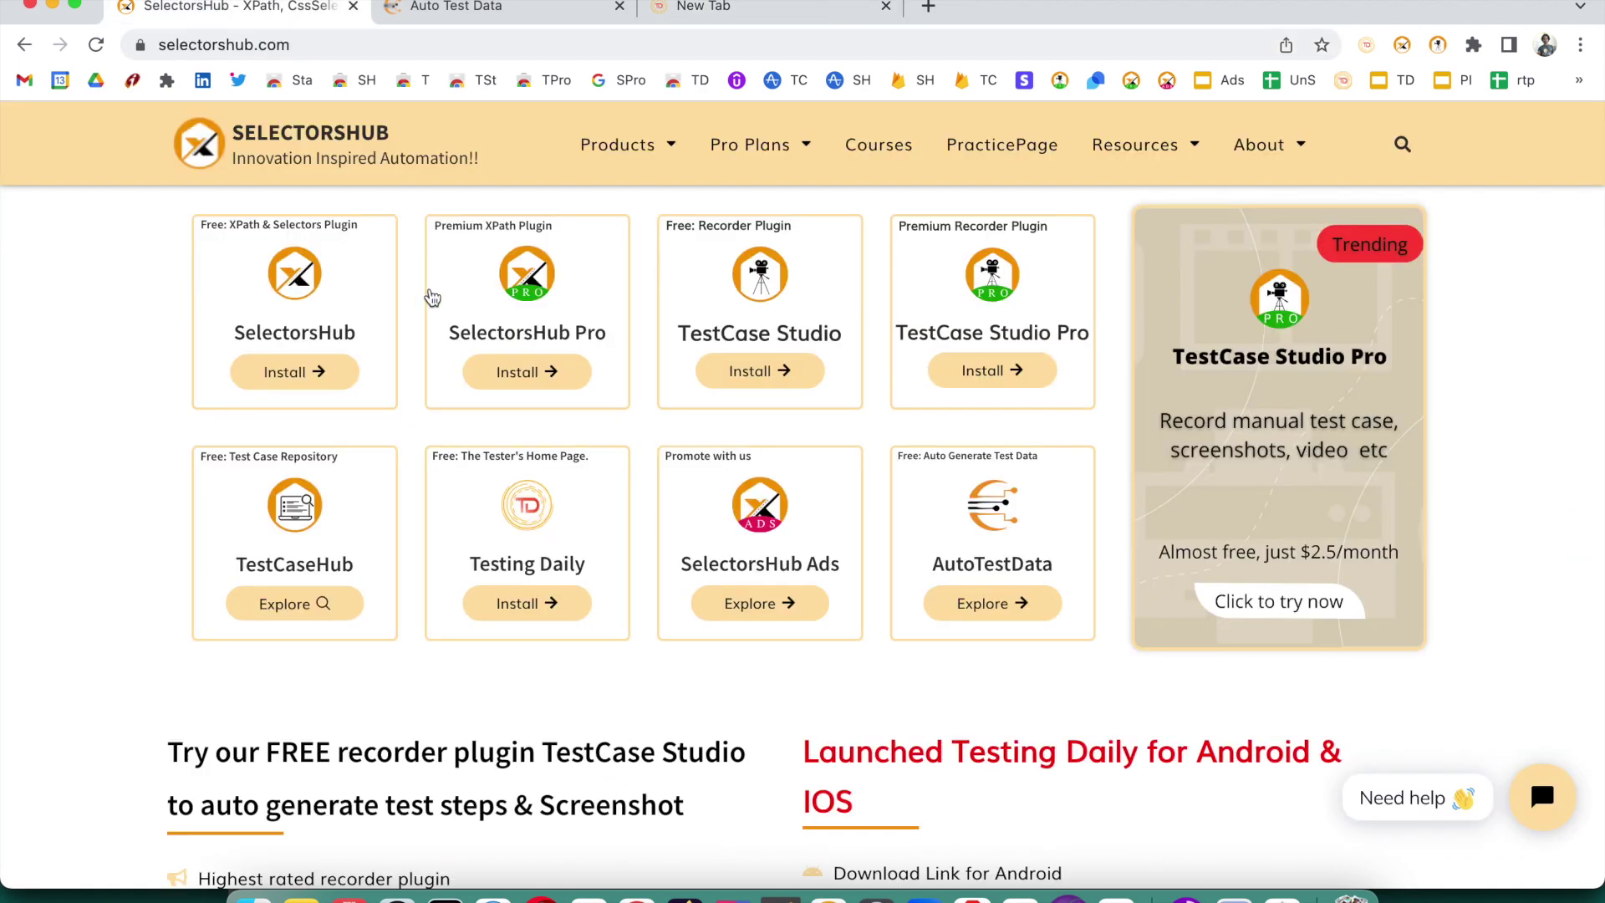